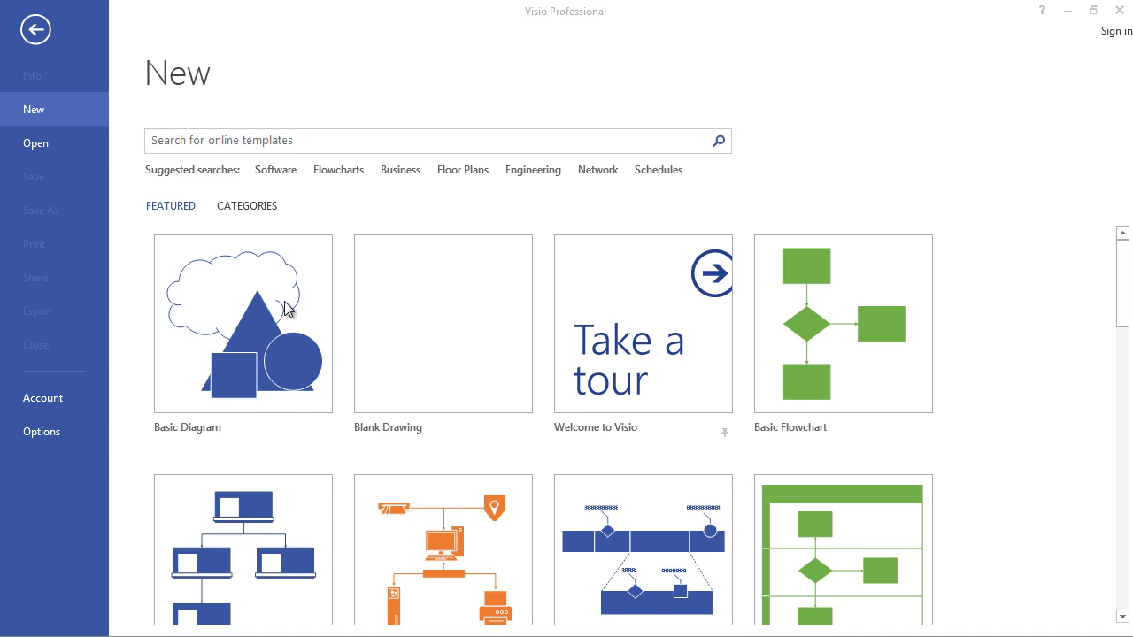
Start a new Drawing1 from the Blank Drawing template.
click(440, 341)
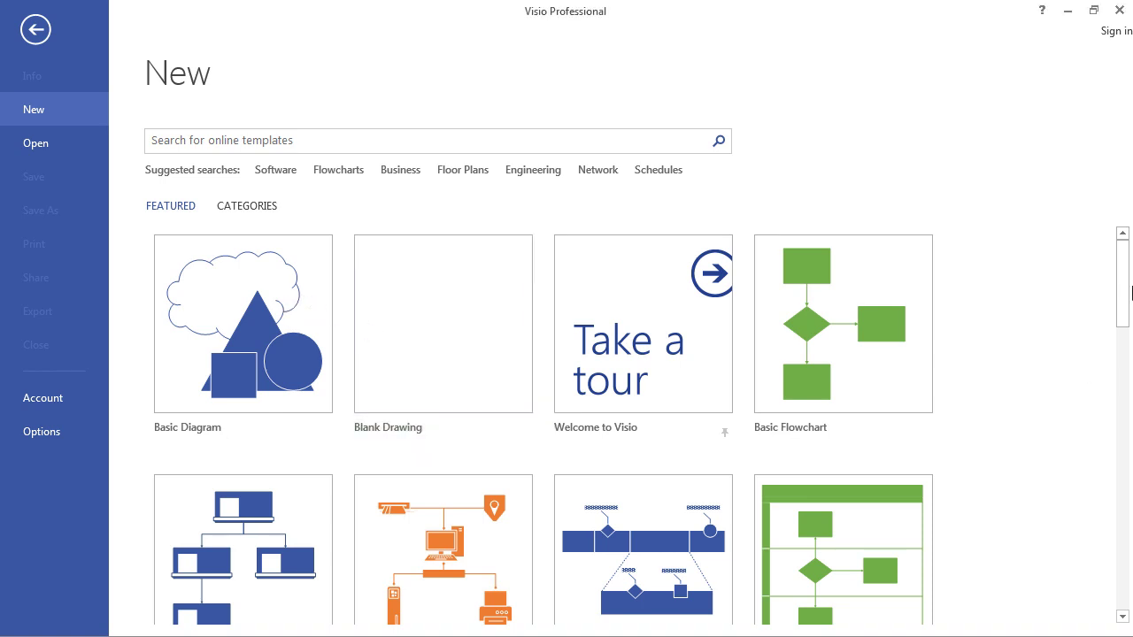
drag(1122, 289, 1126, 323)
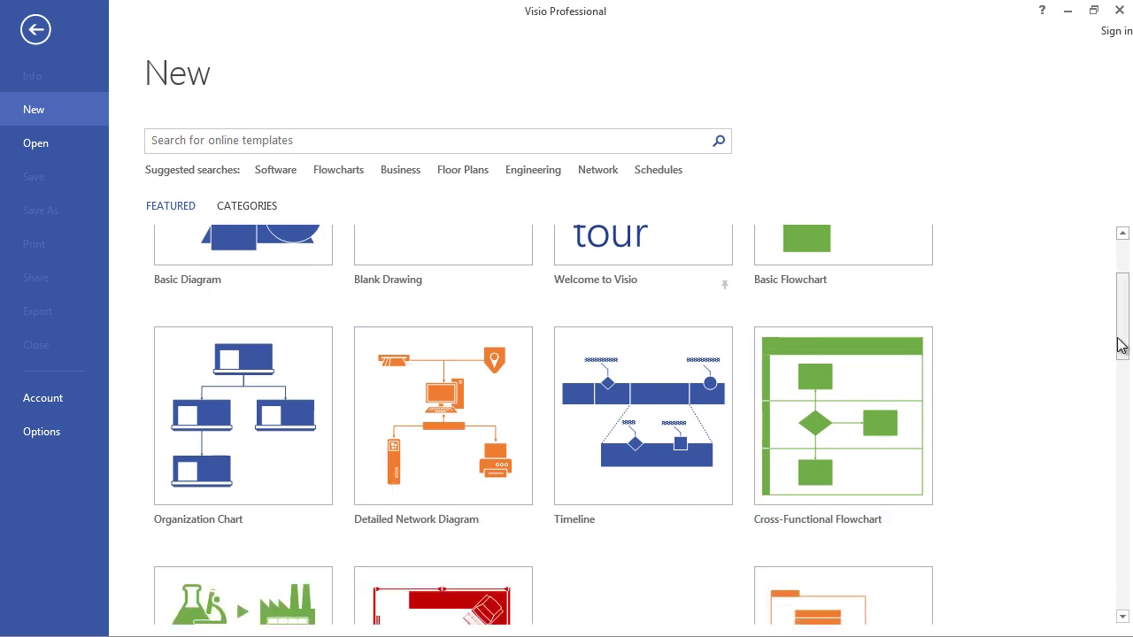
drag(1122, 344, 1123, 287)
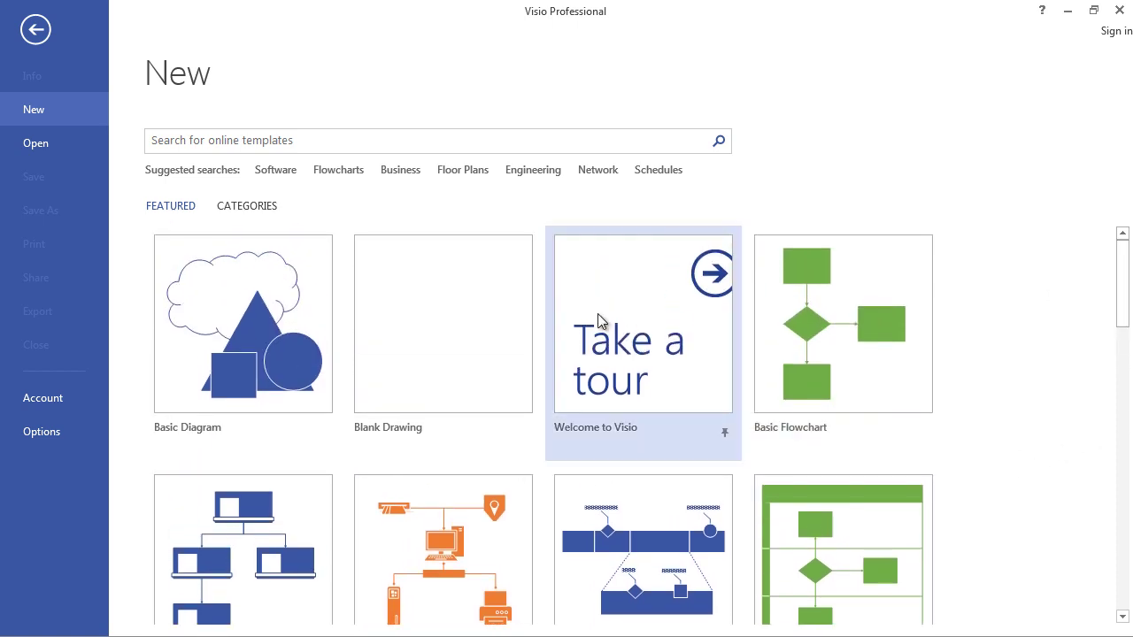
click(438, 344)
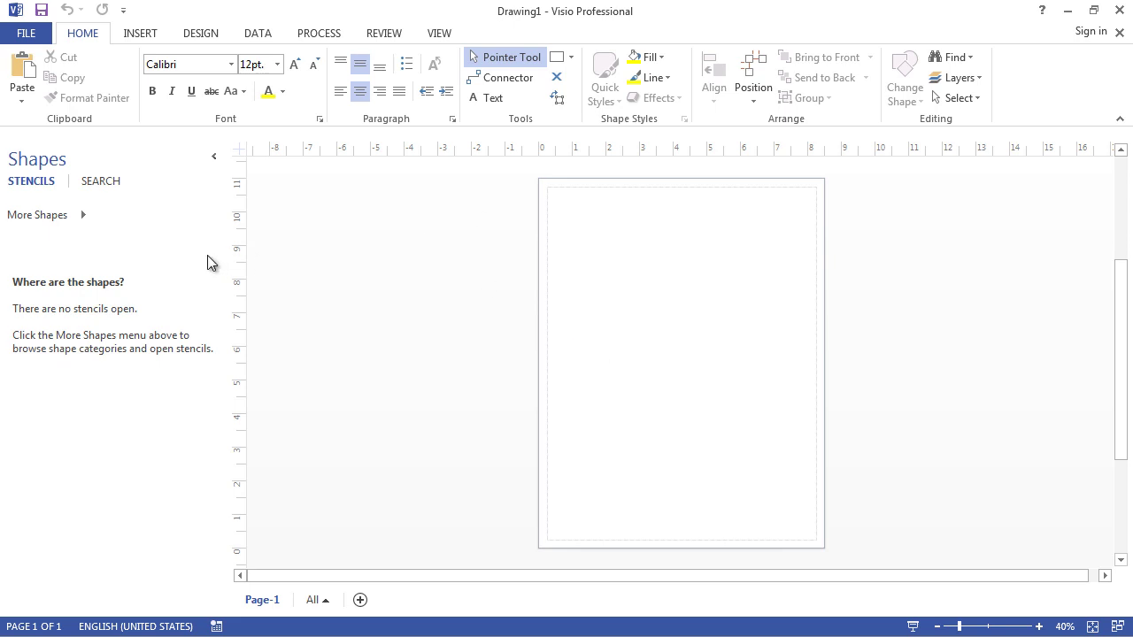
Load the Network and Peripherals - 3D stencil from More Shapes > Network.
click(62, 215)
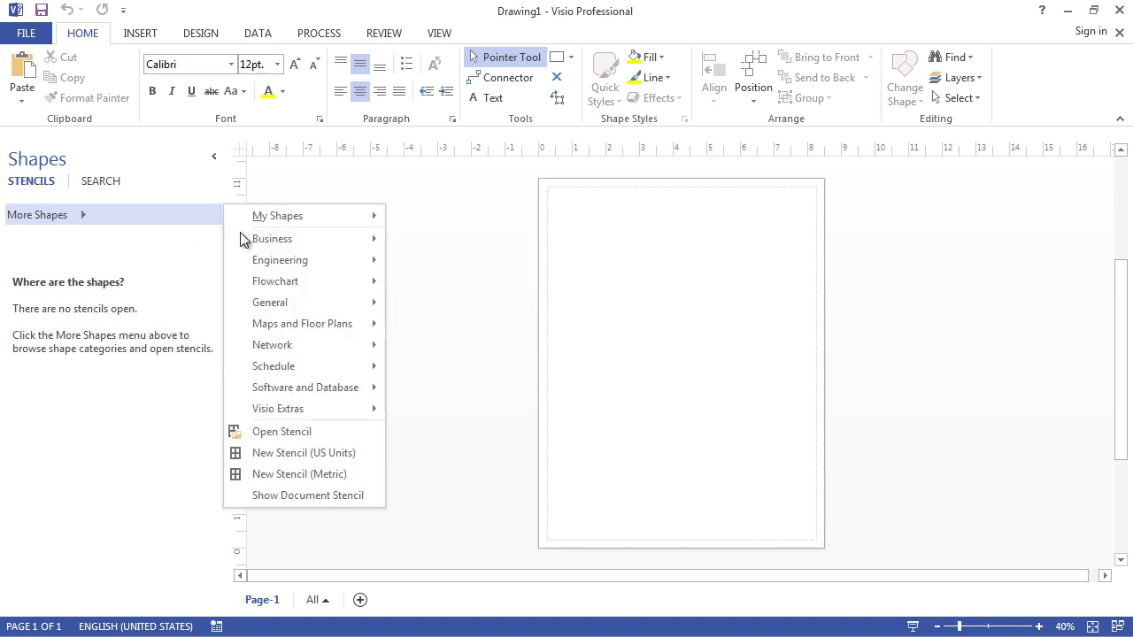
mouse_move(286, 346)
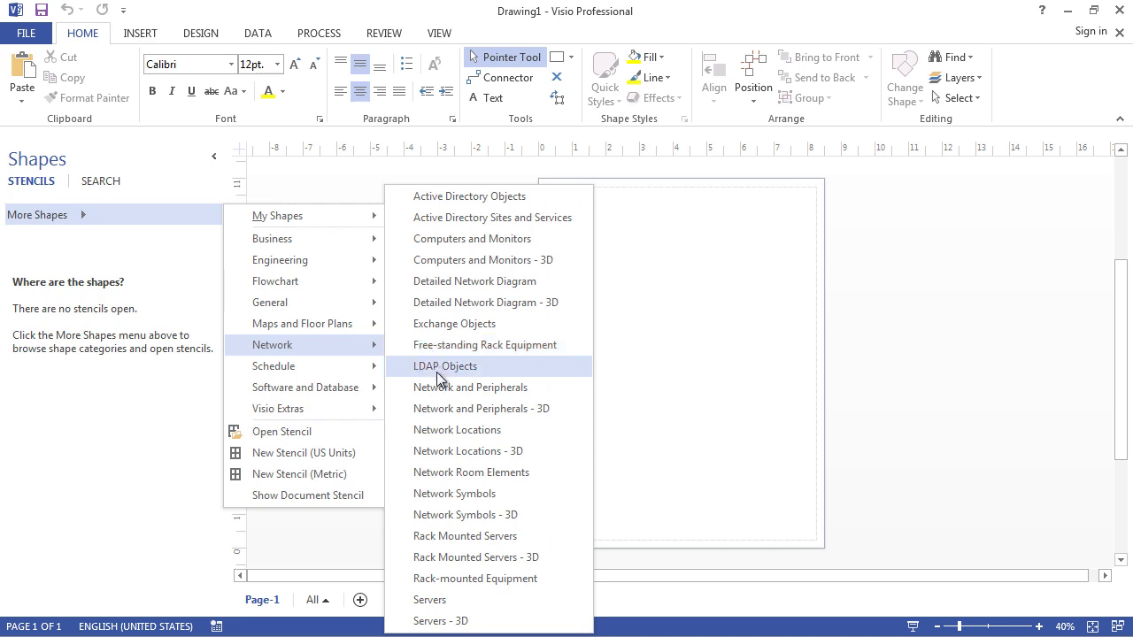
click(492, 412)
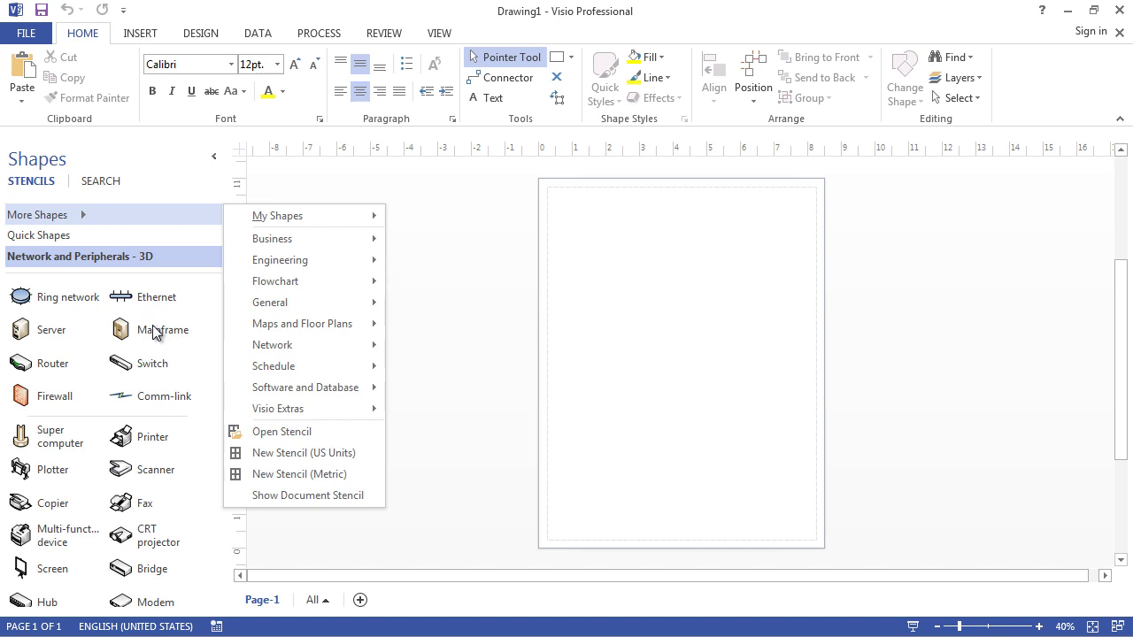
click(33, 336)
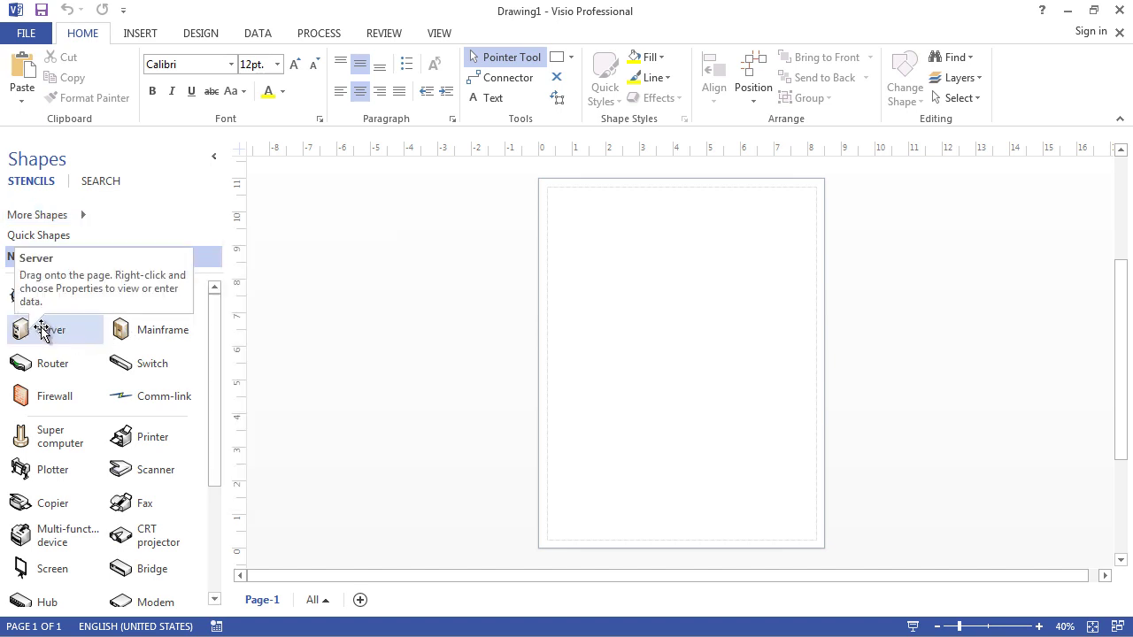
Place a Server shape at the page's upper left and set page orientation to Landscape.
click(32, 335)
drag(125, 330, 611, 284)
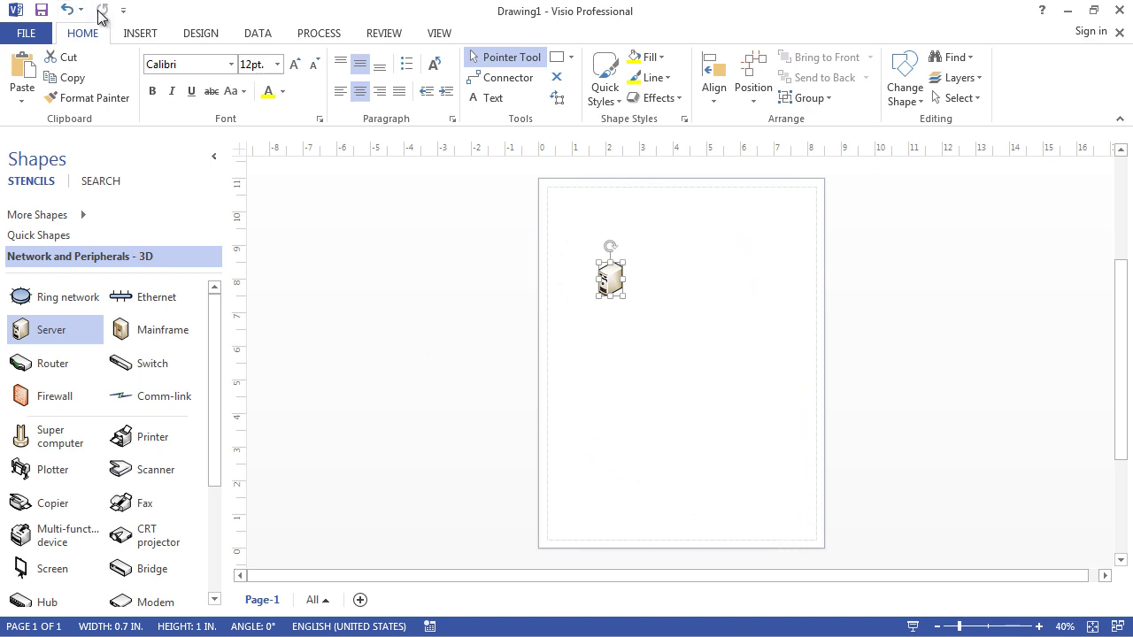
click(148, 34)
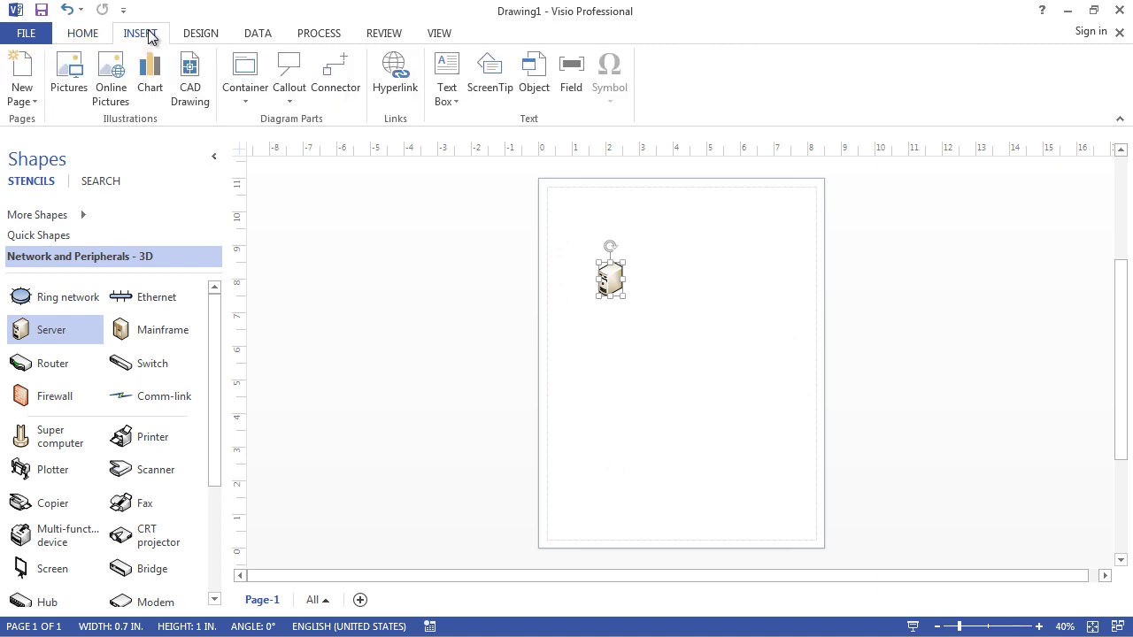
click(200, 35)
click(30, 99)
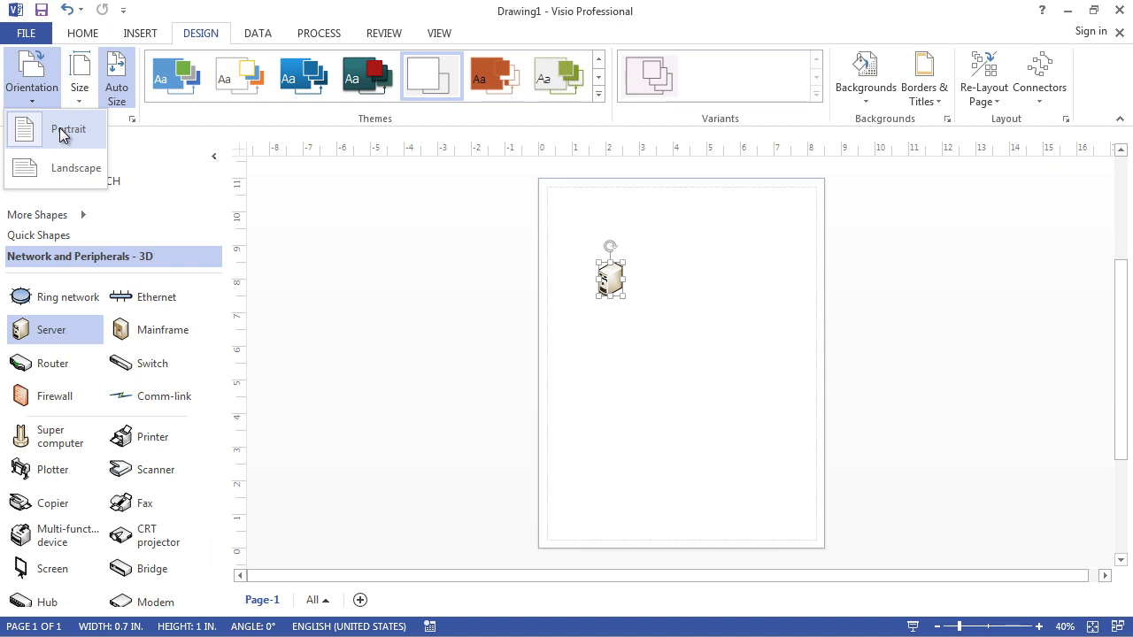
click(64, 168)
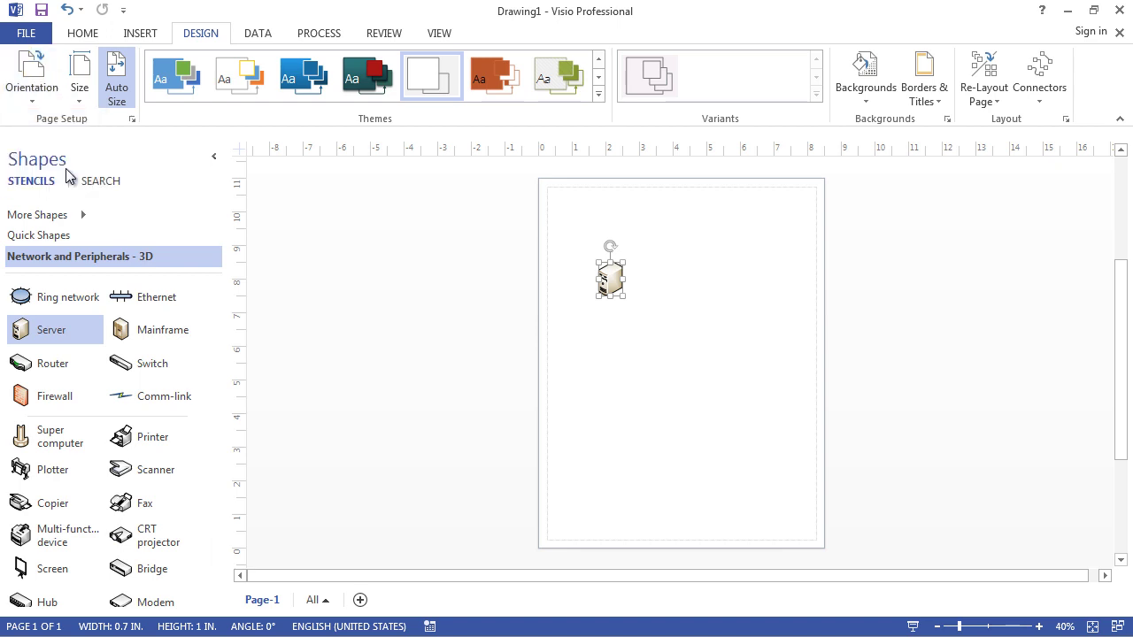
Move the server down and right, revealing its Windows Server 2012 data label.
drag(532, 199, 565, 263)
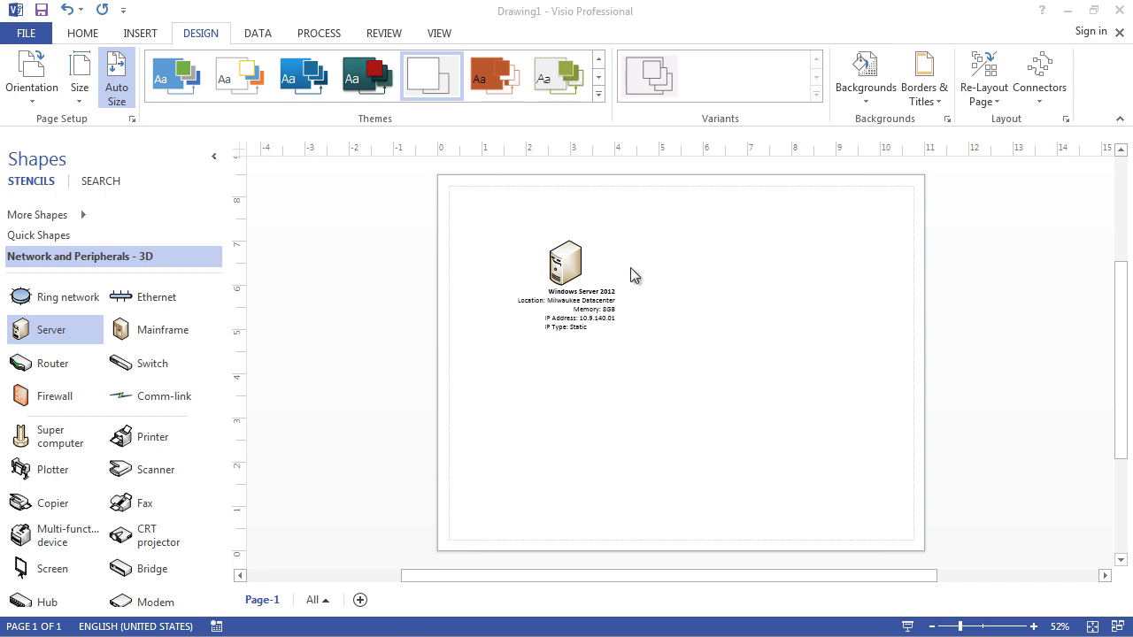
click(1034, 627)
click(1034, 627)
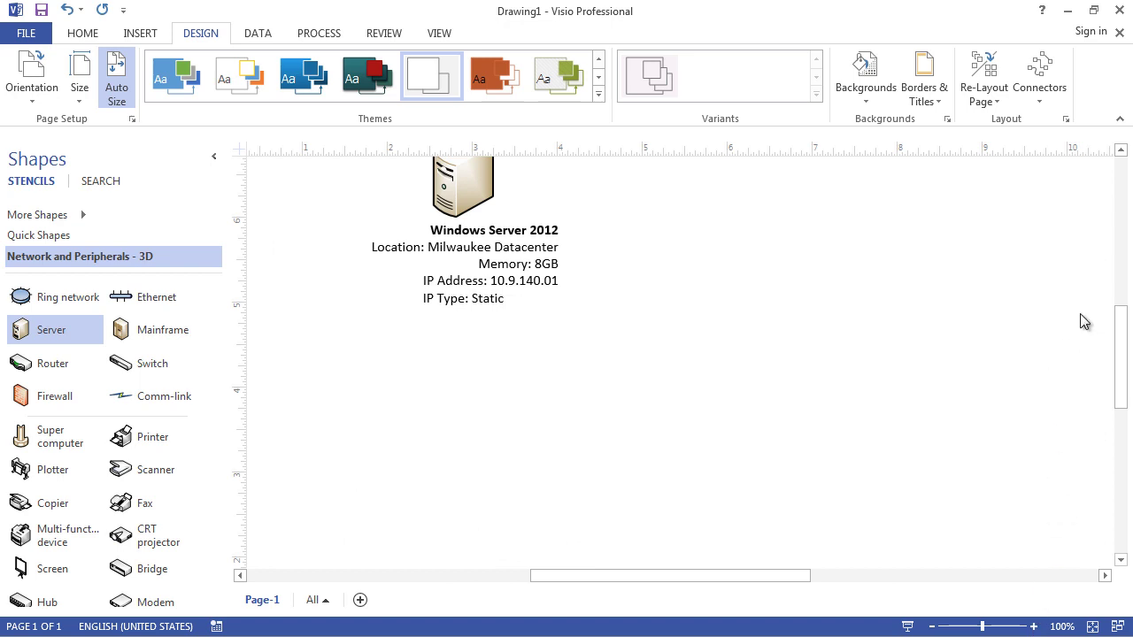
drag(1127, 331, 1123, 296)
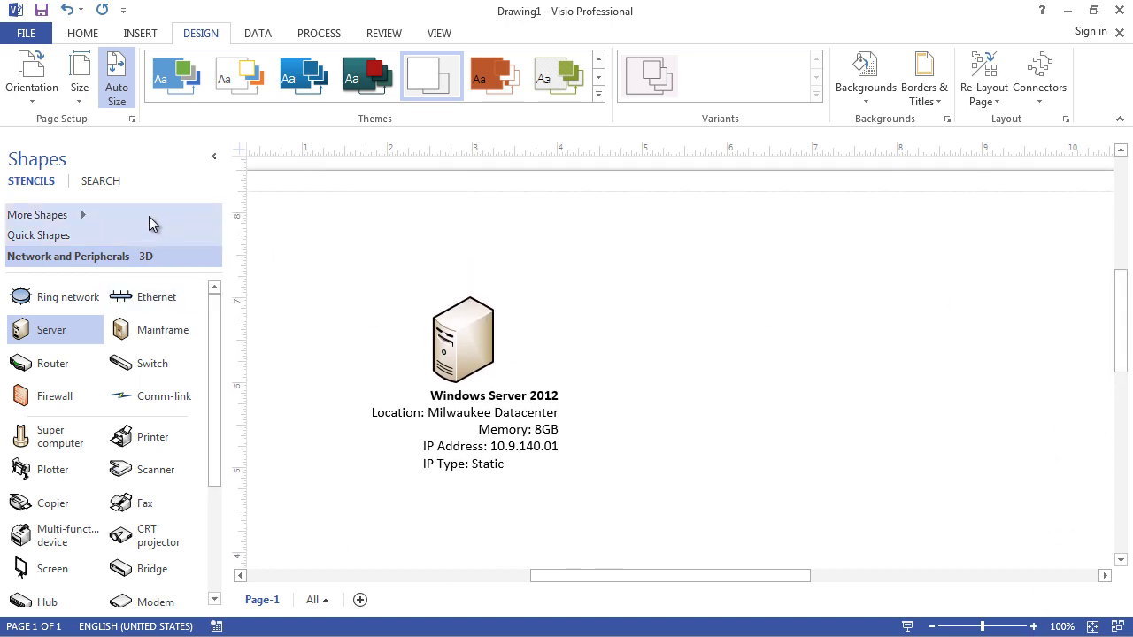
click(216, 158)
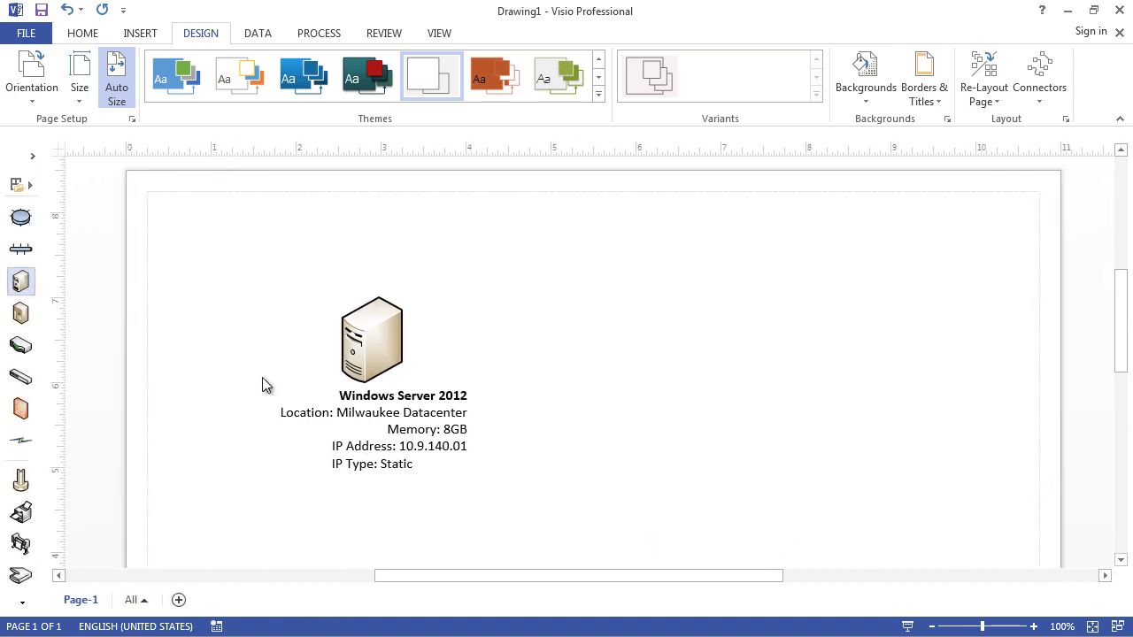
click(32, 157)
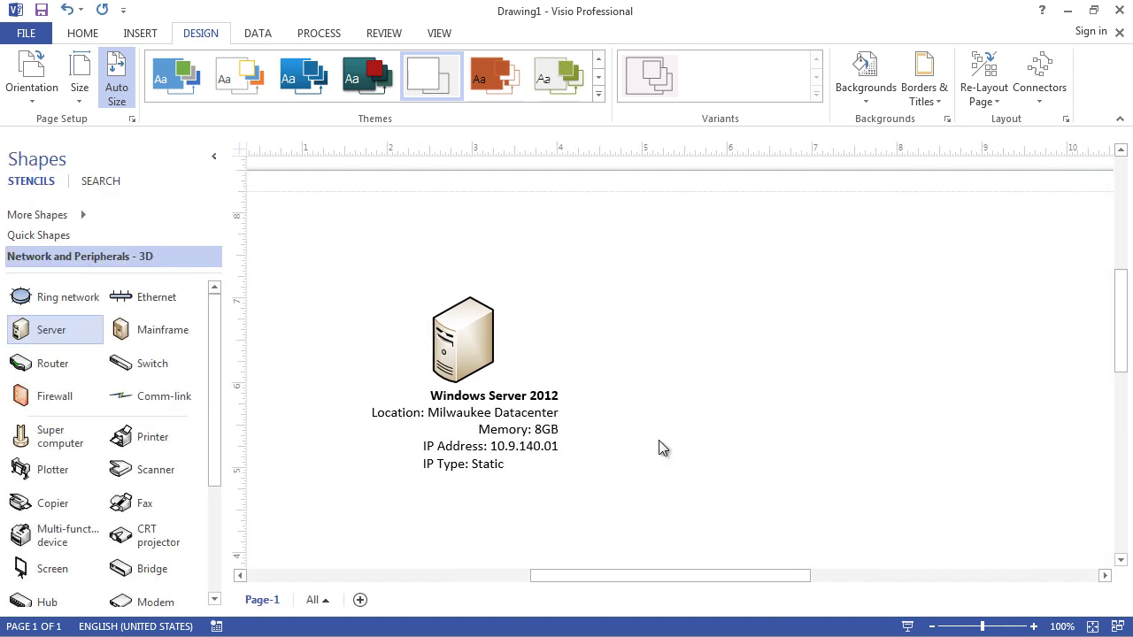
click(1034, 627)
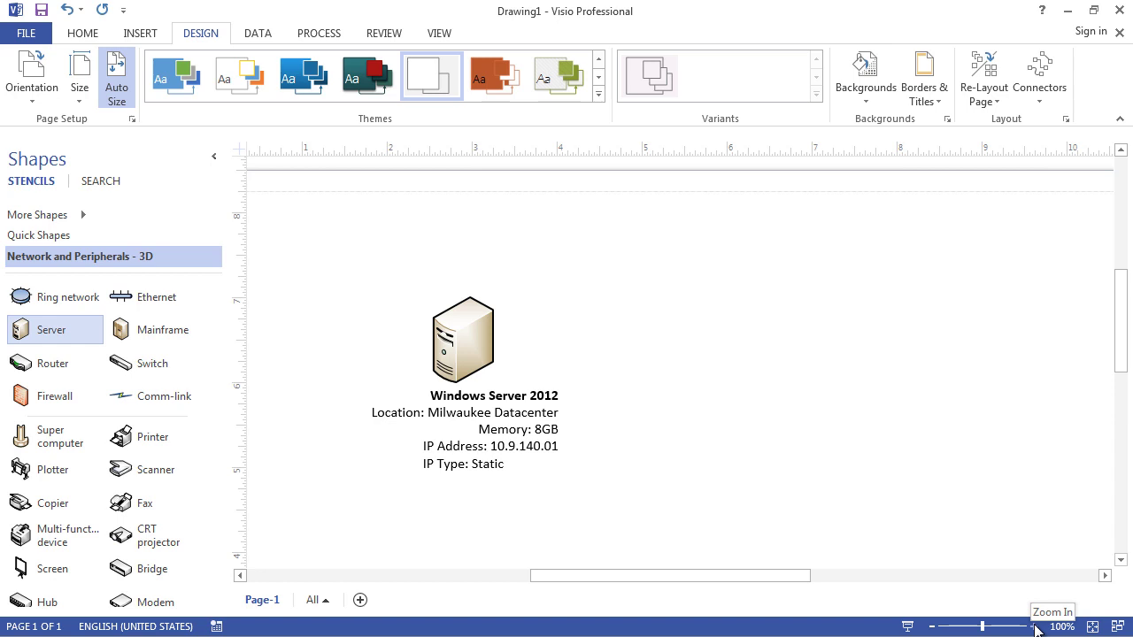
click(932, 626)
click(932, 627)
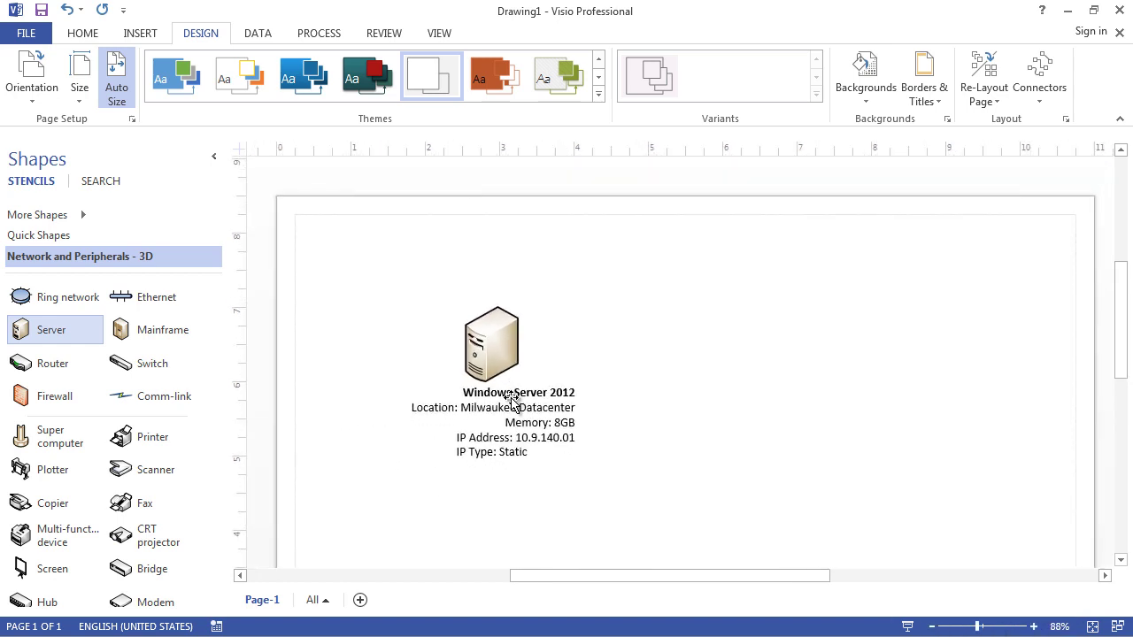
click(551, 408)
double_click(515, 409)
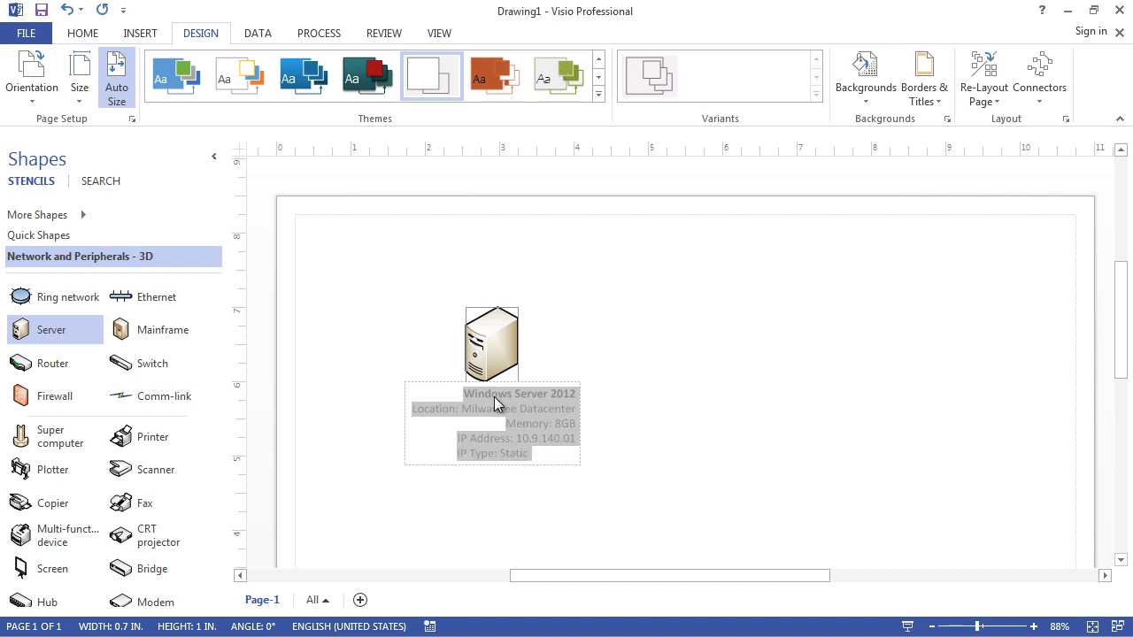
click(585, 365)
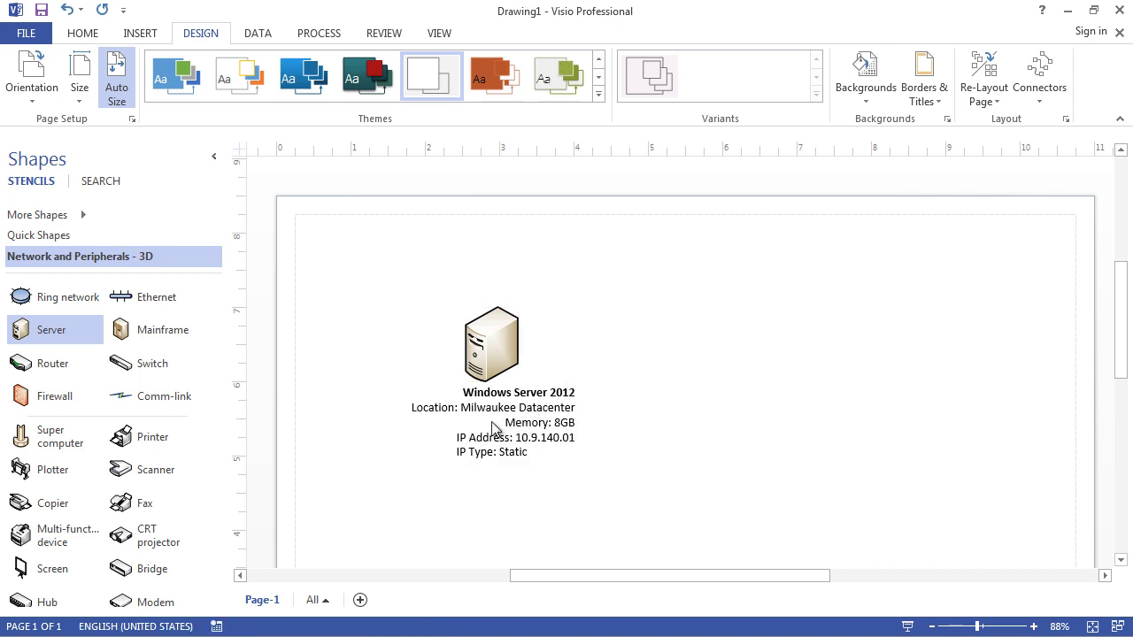
click(502, 424)
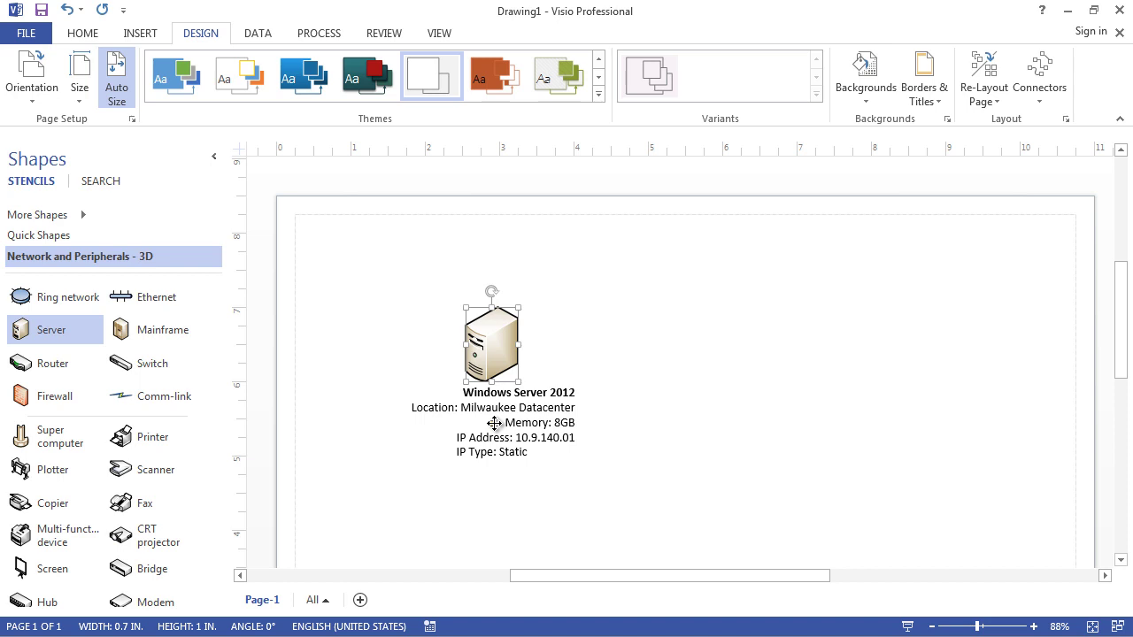
Shift the server's data label to the left of the icon and edit its first line to add 'OS:'.
drag(494, 423, 372, 342)
drag(373, 342, 377, 343)
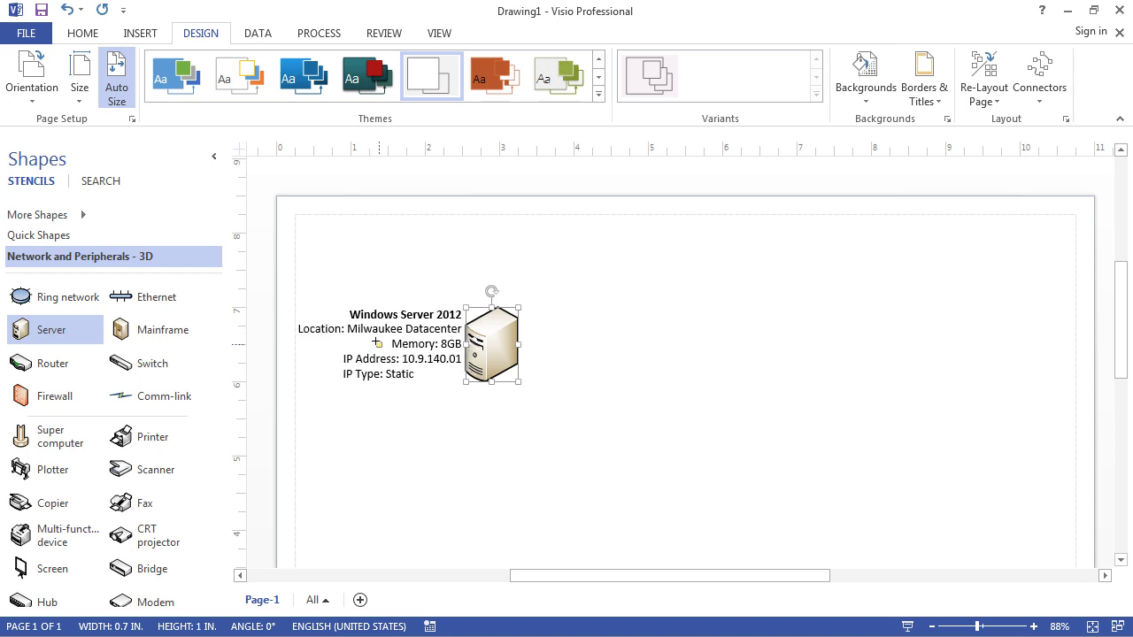
click(448, 457)
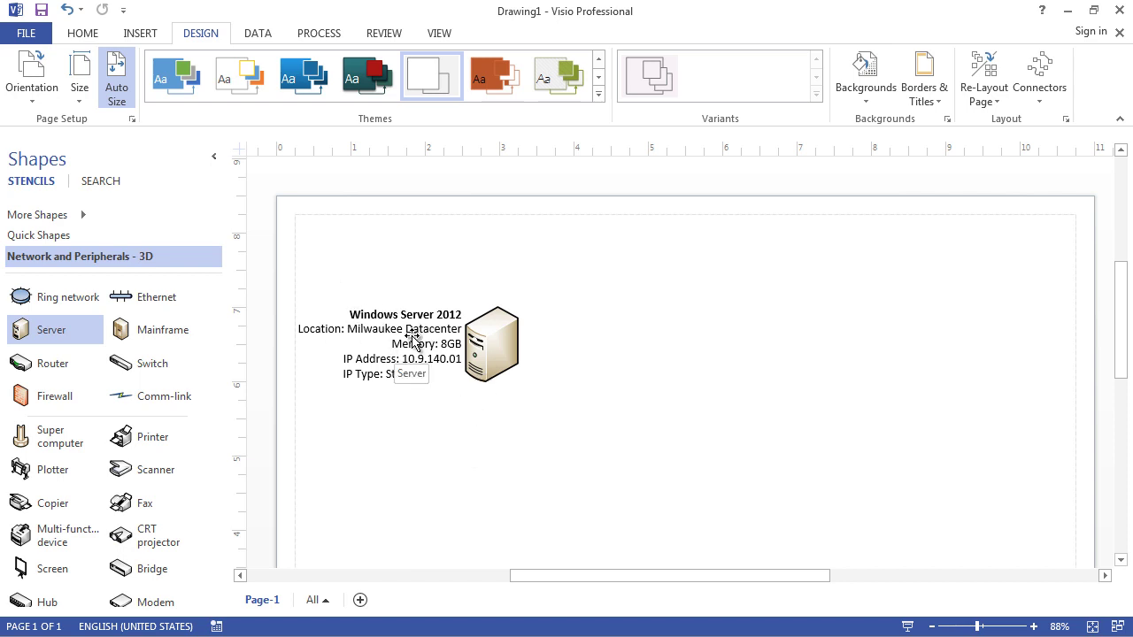
double_click(349, 314)
click(352, 313)
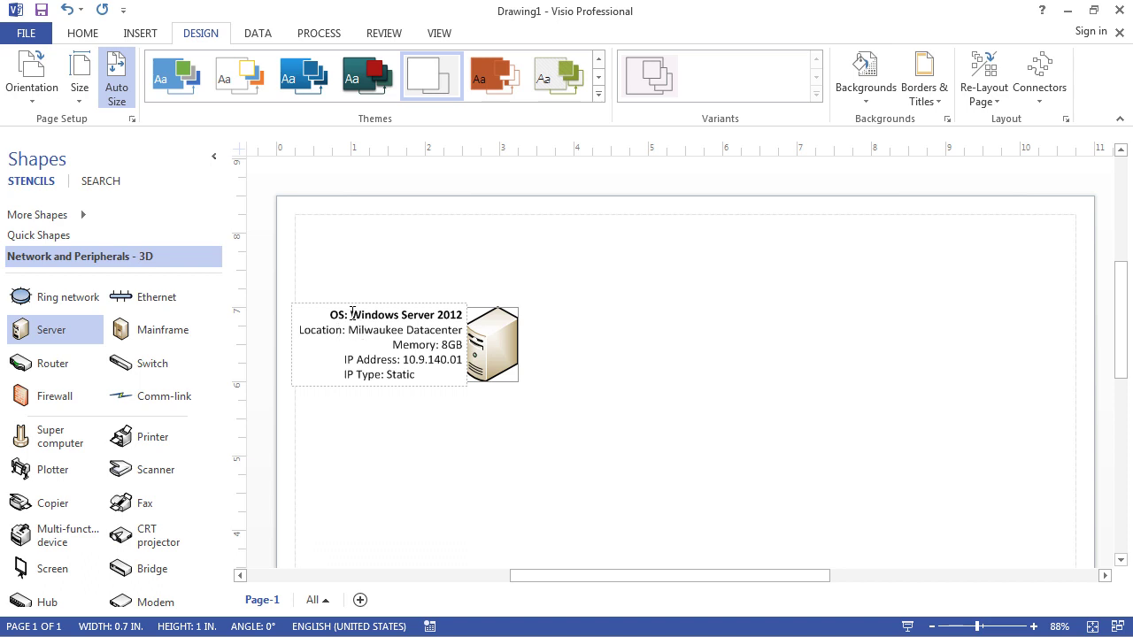
Unbold Windows Server 2012 and bold the Location, Memory, IP Address and IP Type labels.
drag(353, 315, 464, 316)
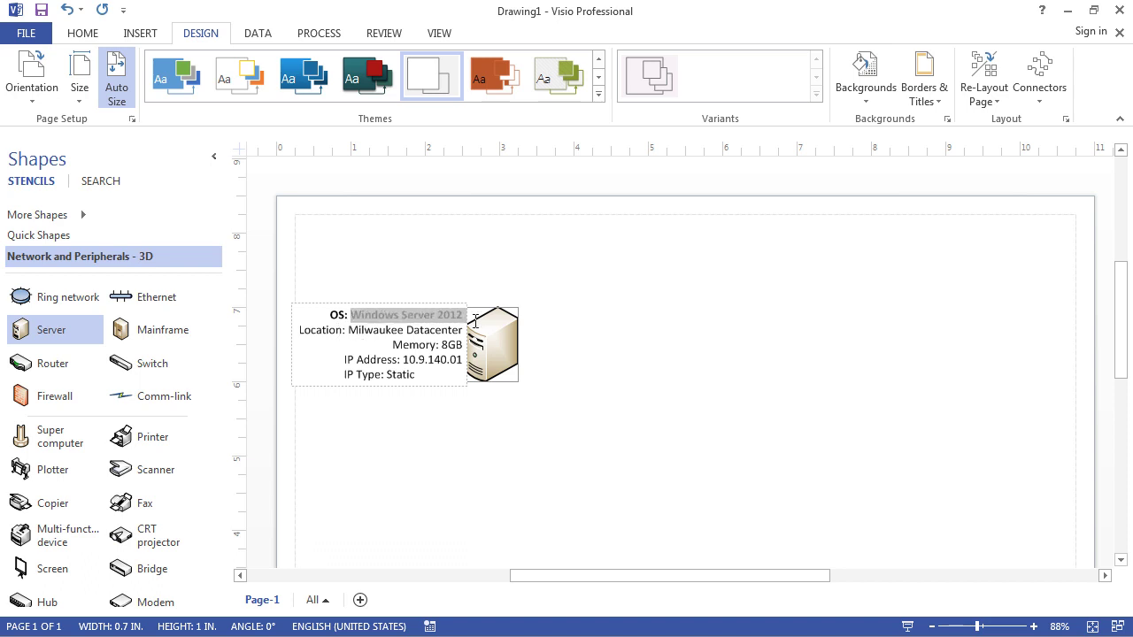
click(81, 36)
click(152, 92)
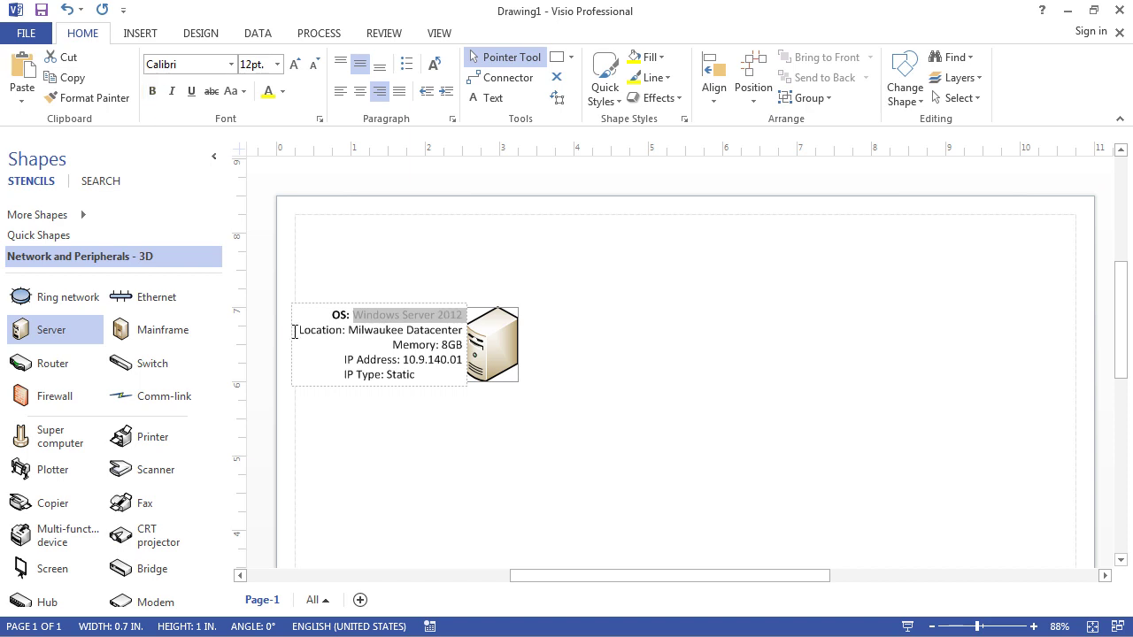
click(400, 359)
drag(344, 330, 305, 332)
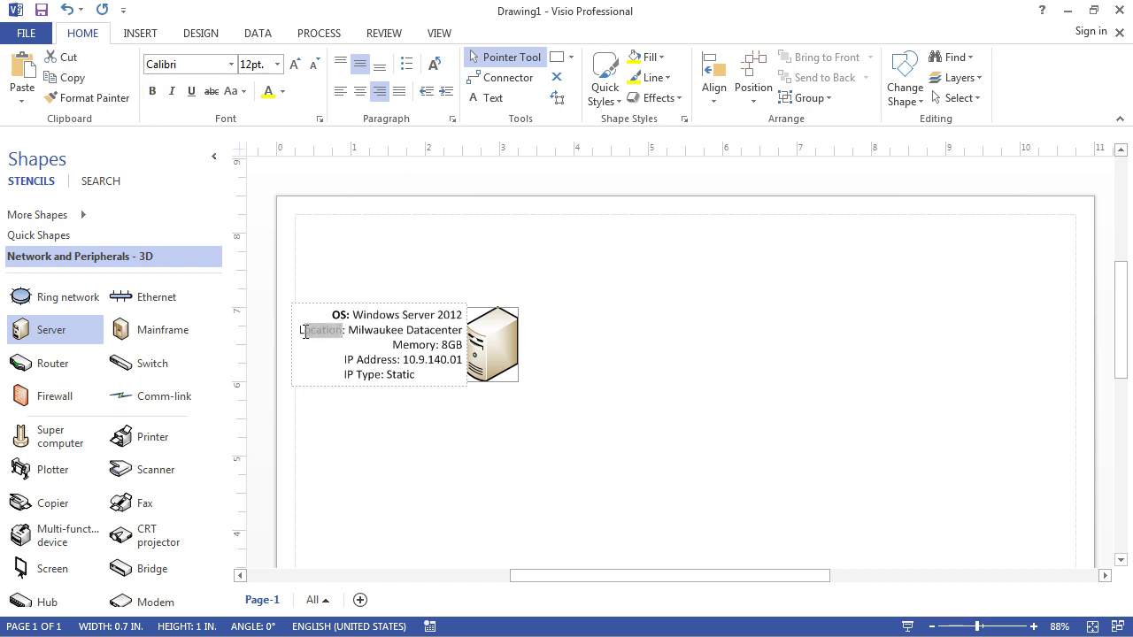
click(153, 91)
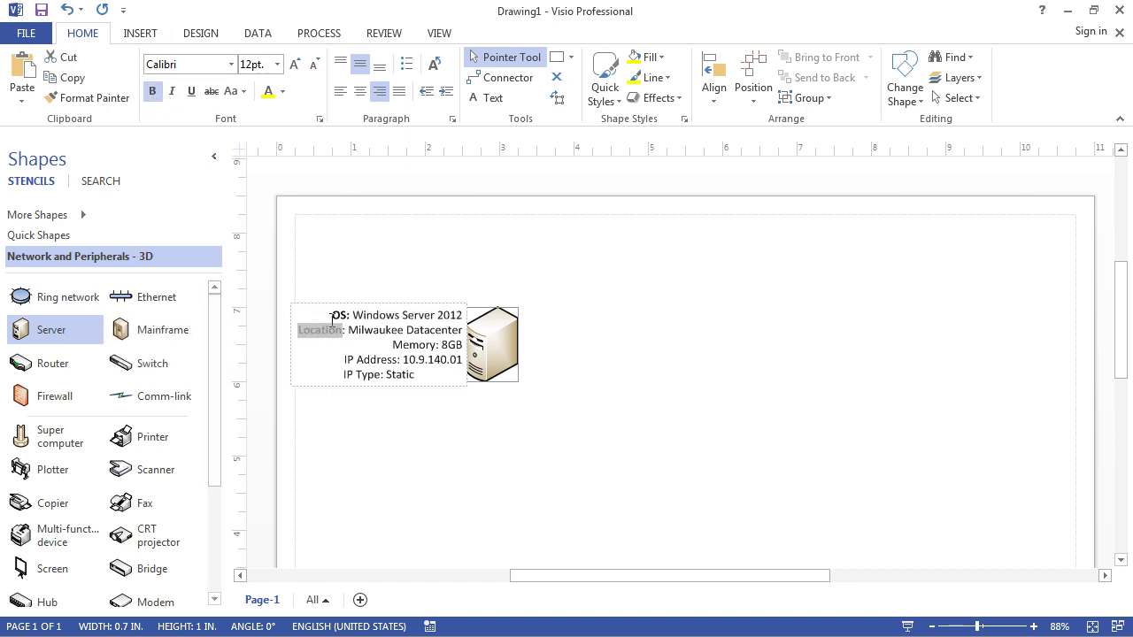
drag(393, 344, 436, 344)
click(152, 91)
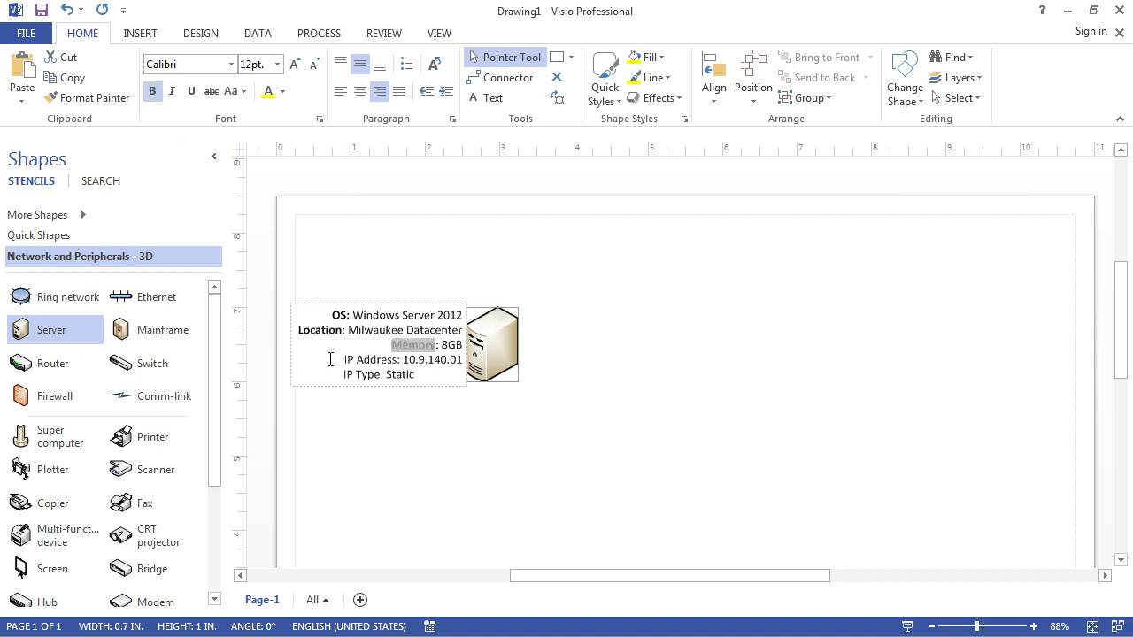
drag(343, 359, 383, 379)
click(152, 91)
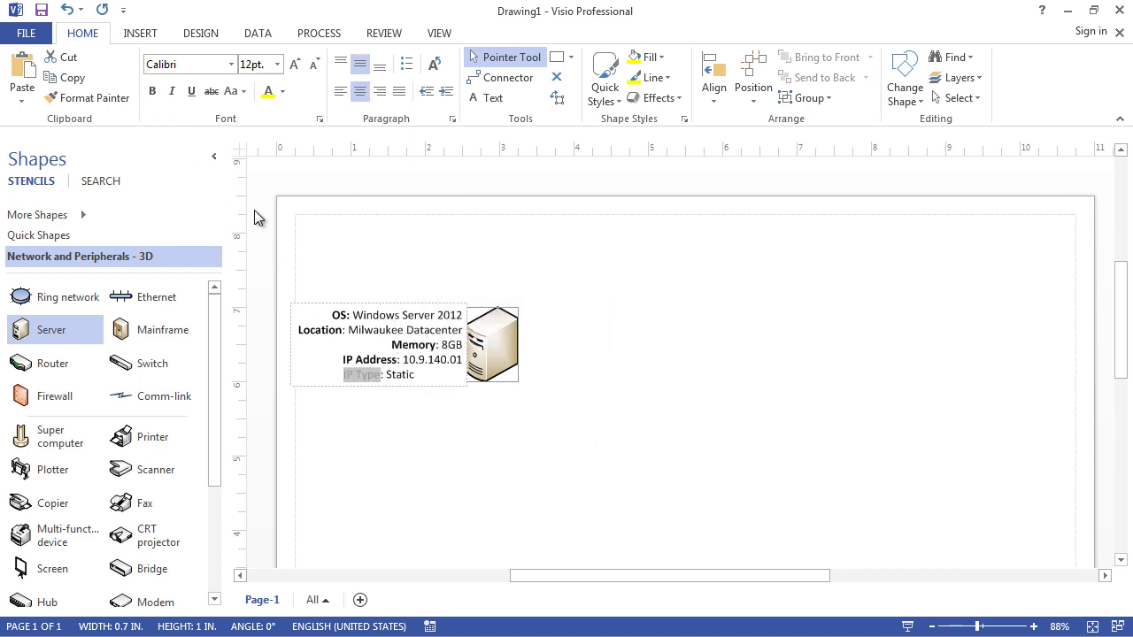
click(152, 92)
click(466, 461)
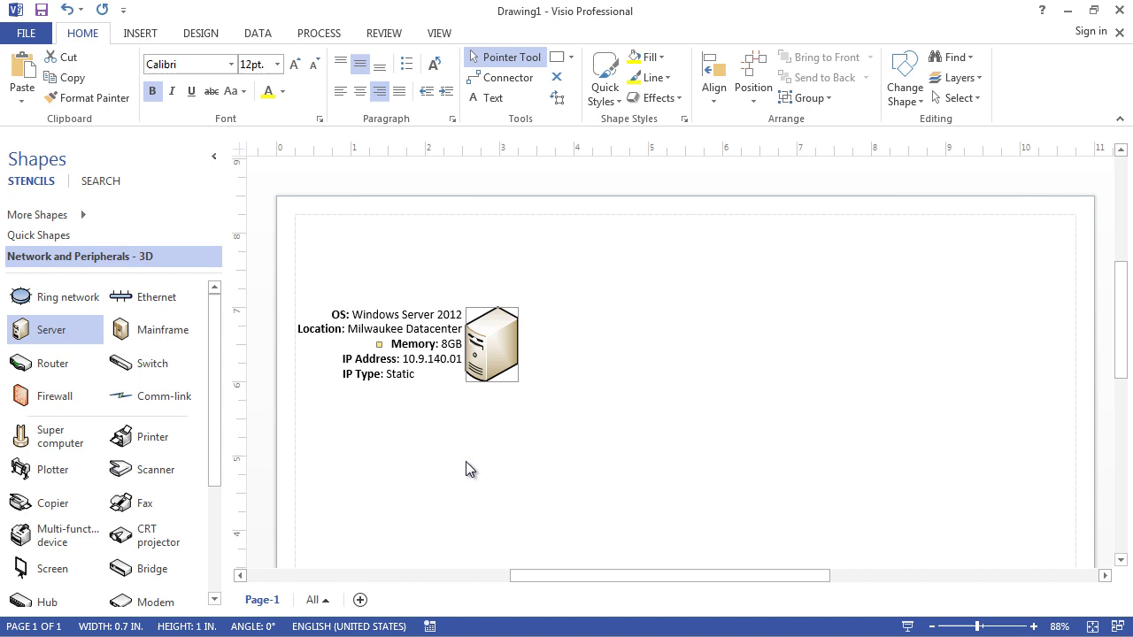
Left-align all of the server's data text.
click(414, 375)
double_click(414, 375)
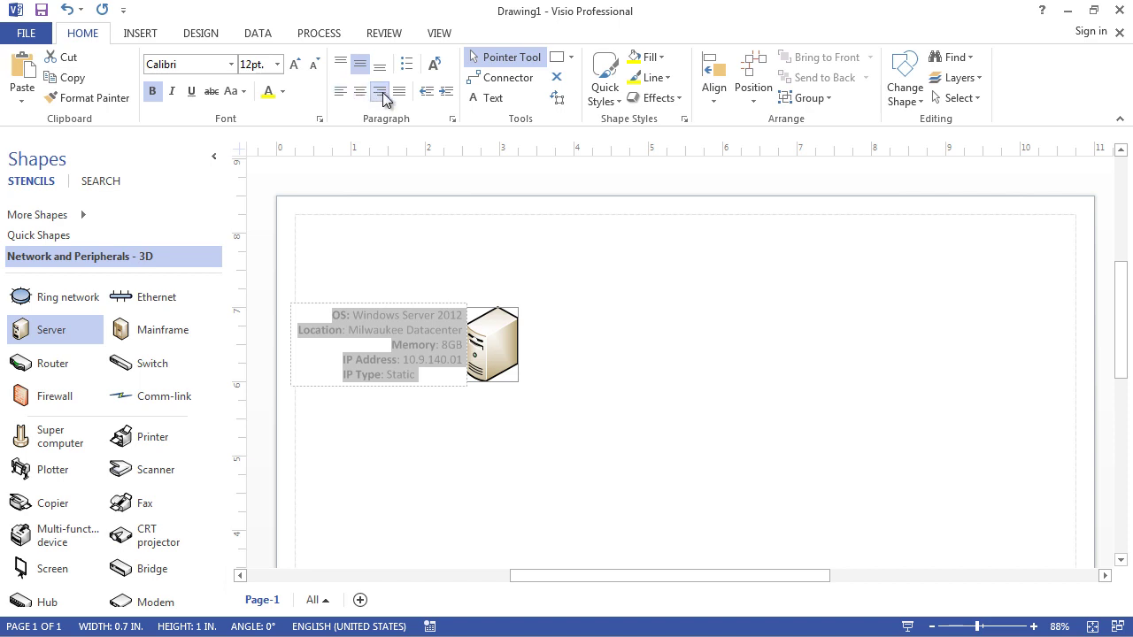
click(341, 93)
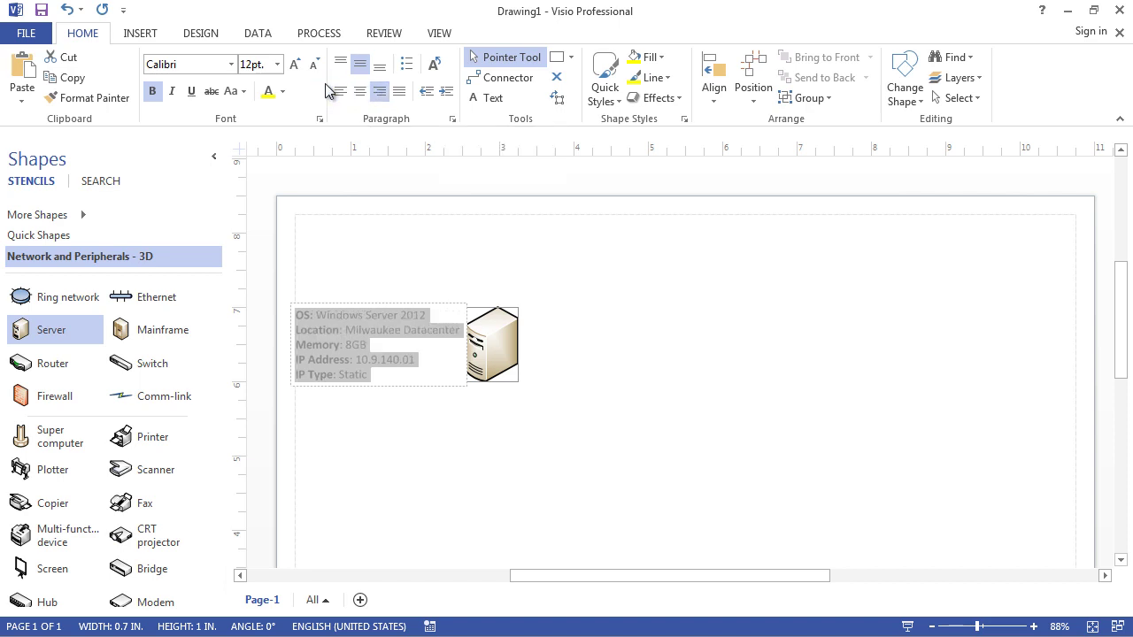
click(366, 399)
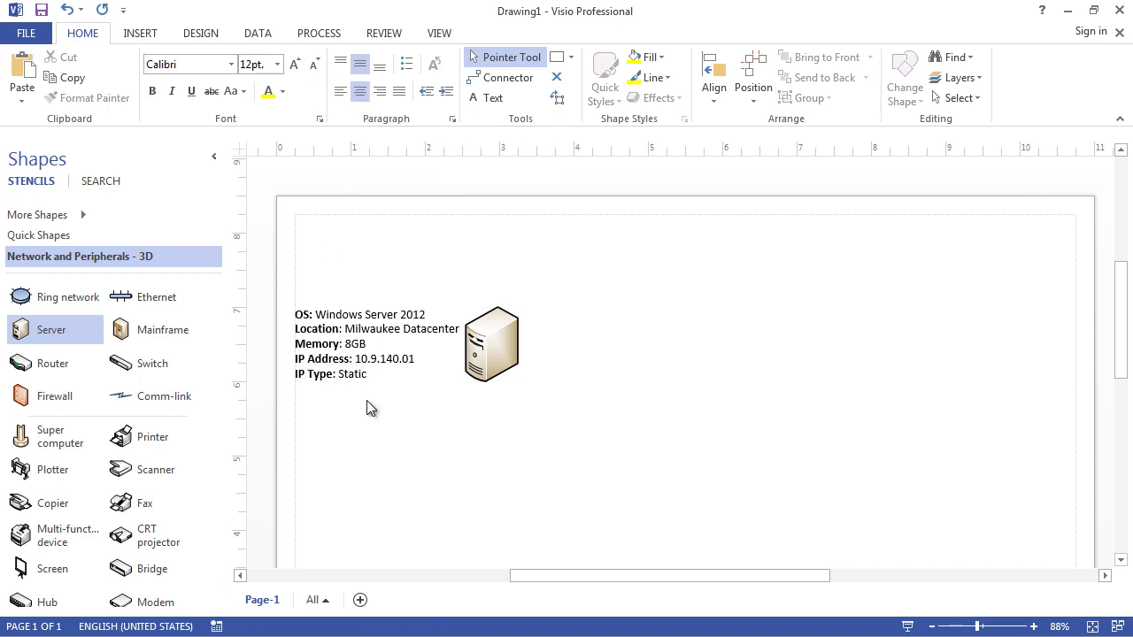
click(379, 357)
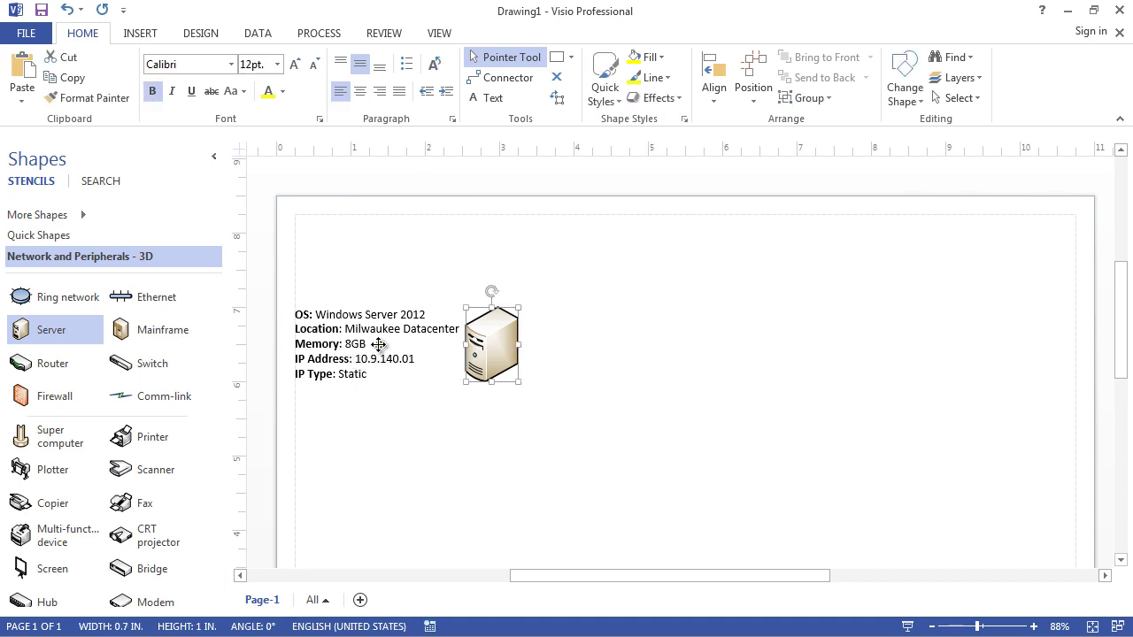
Move the data text to the server's right side and shift the server further left.
drag(379, 344, 610, 344)
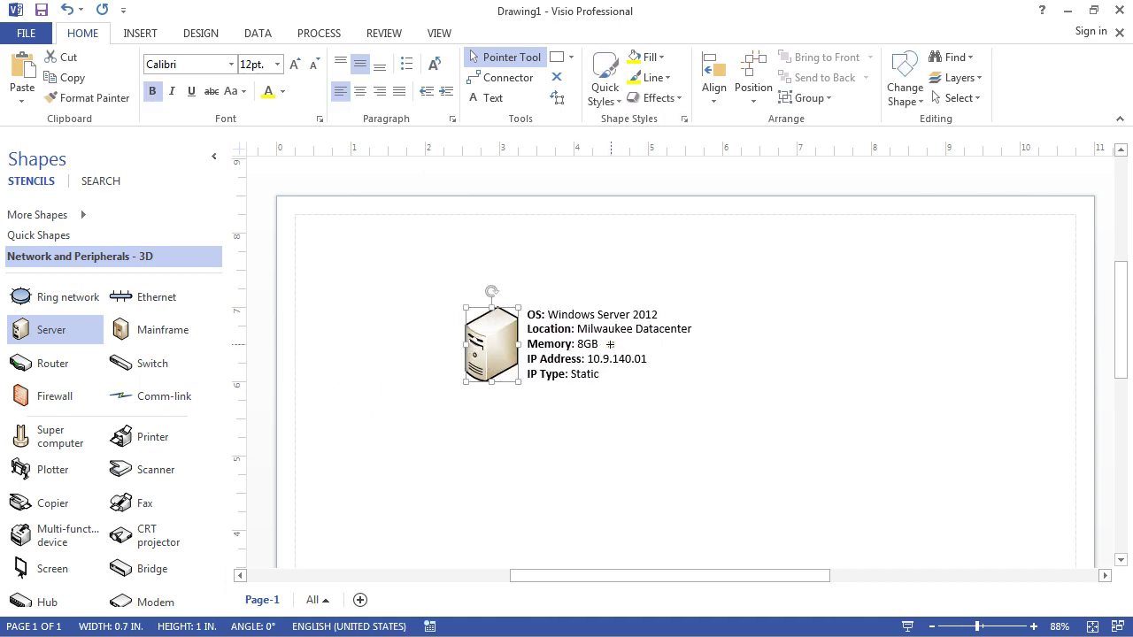
click(594, 429)
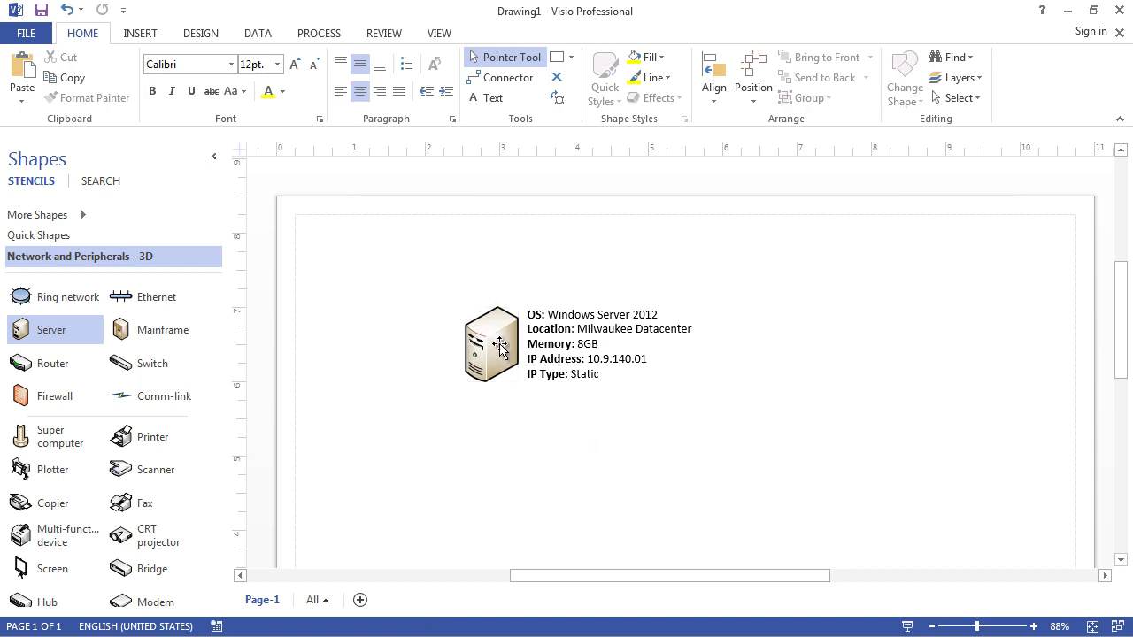
drag(499, 345, 402, 336)
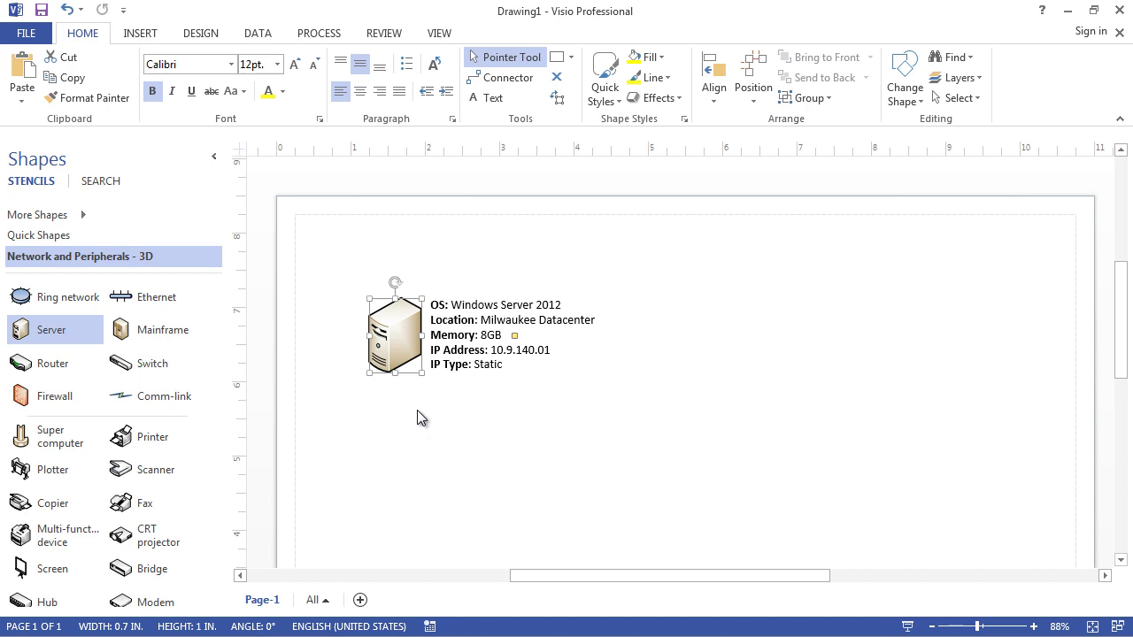
click(485, 101)
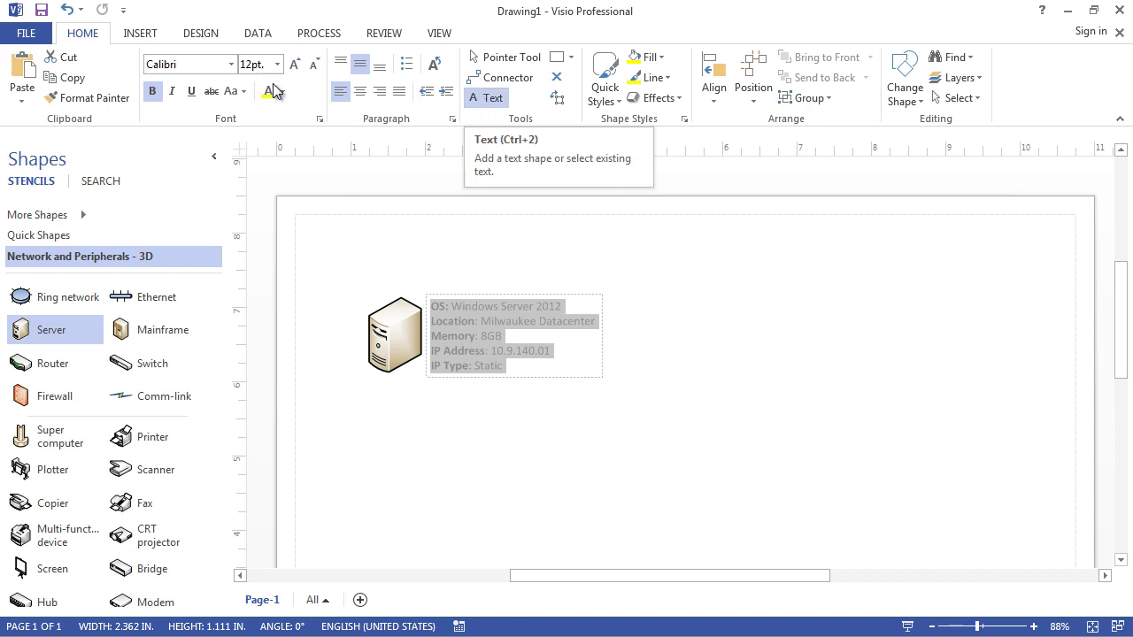
click(142, 35)
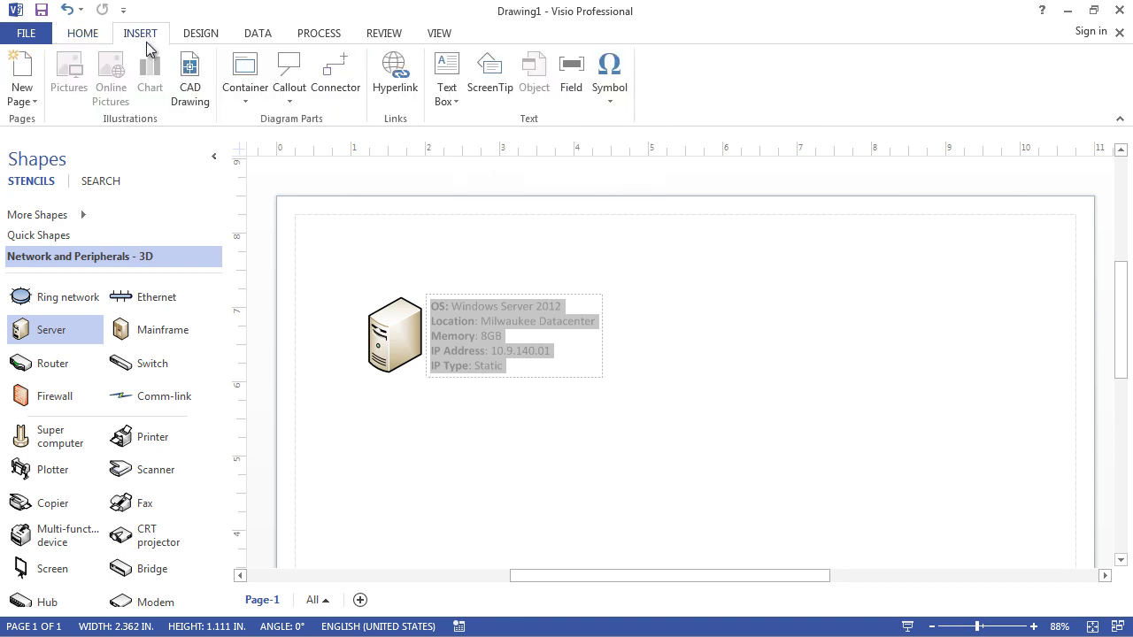
Choose Horizontal Text Box under Text Box, then bring up the Callout style gallery.
click(448, 73)
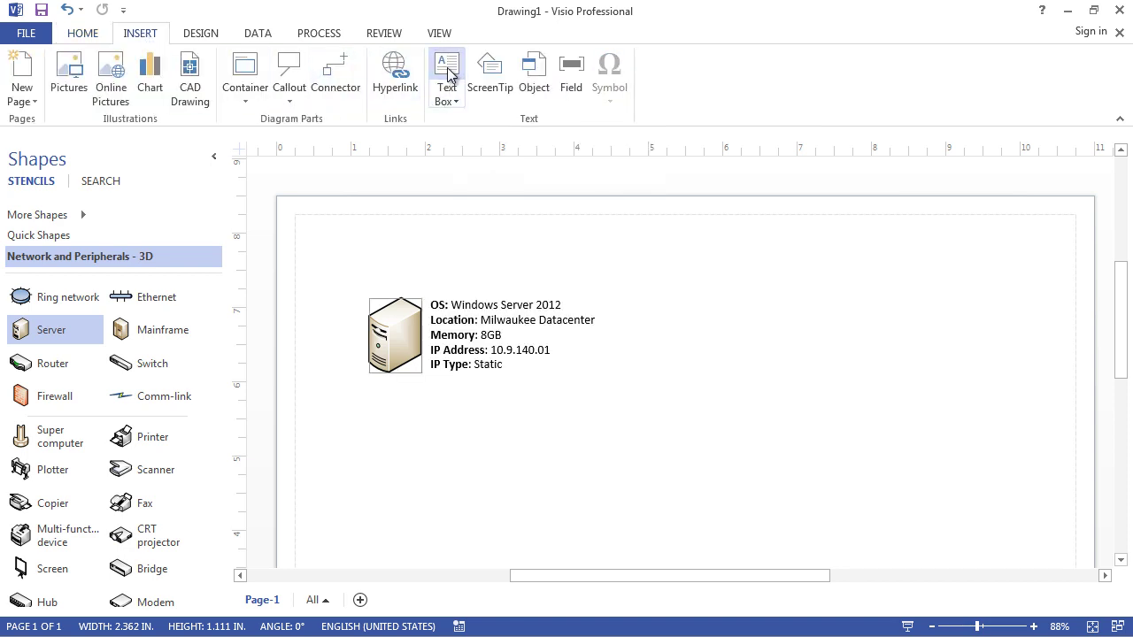
click(451, 99)
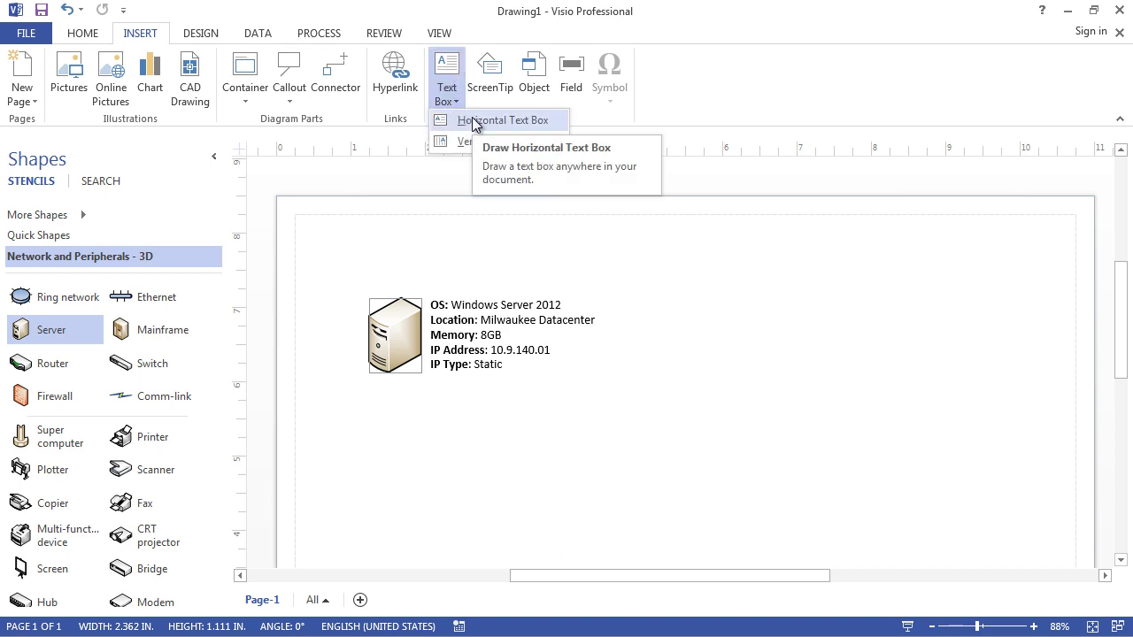
click(475, 122)
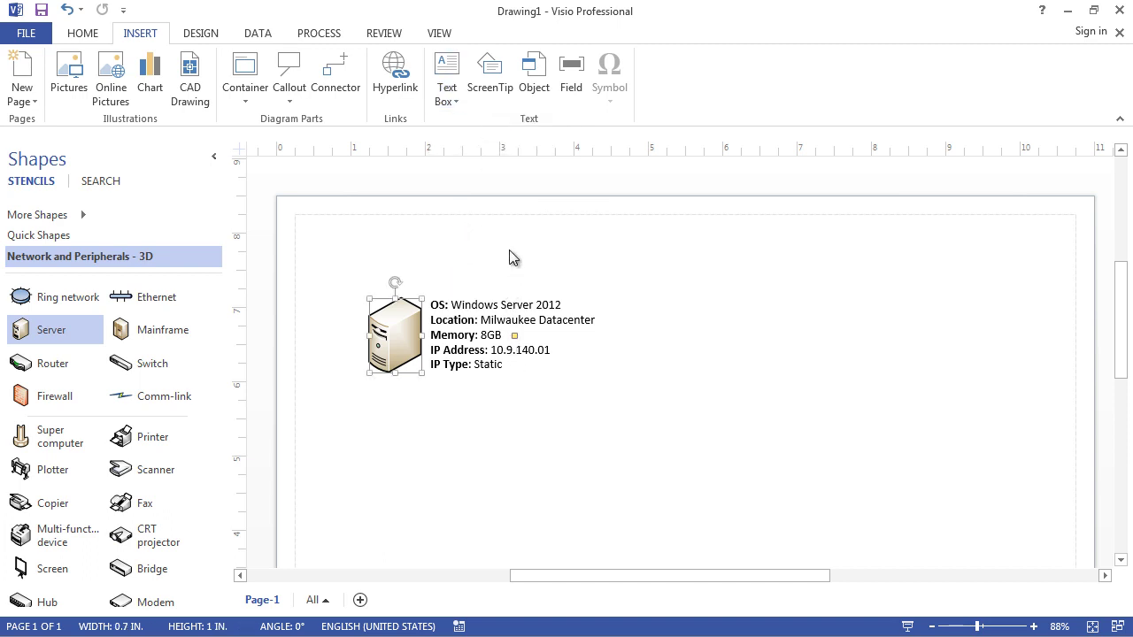
click(445, 88)
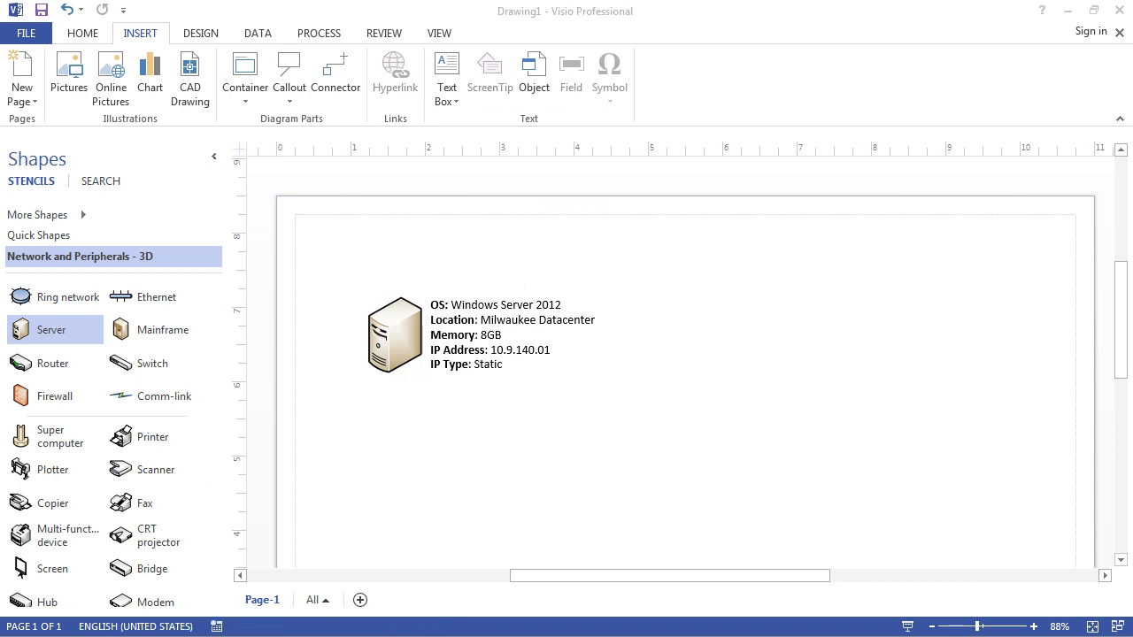
click(291, 97)
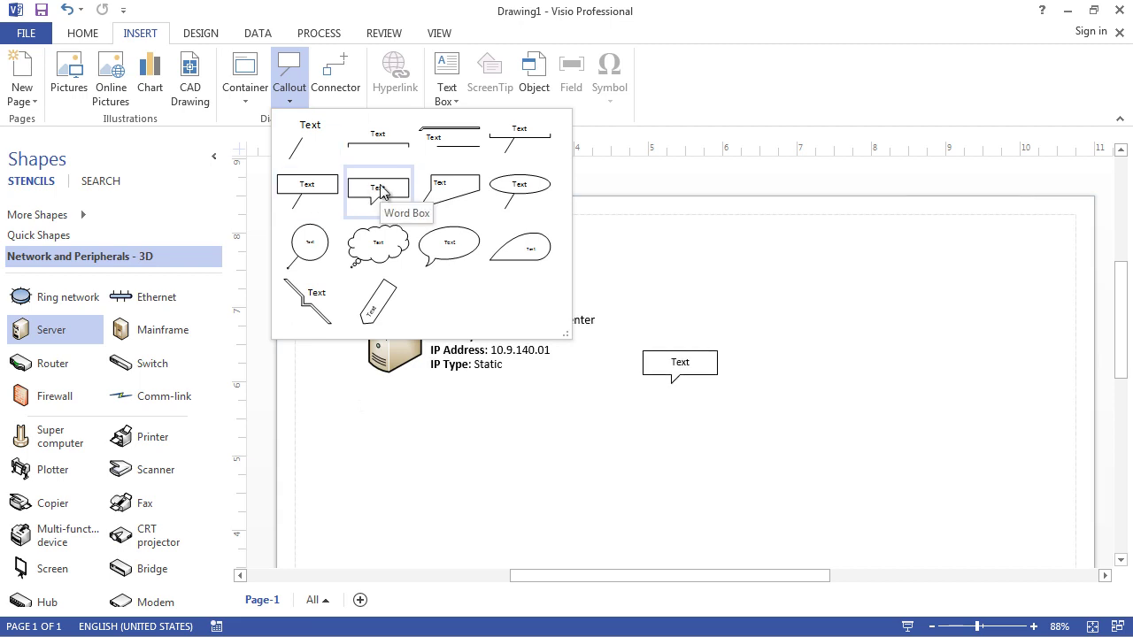
Insert a Sled callout and type Sales-Server-01 into it.
click(453, 141)
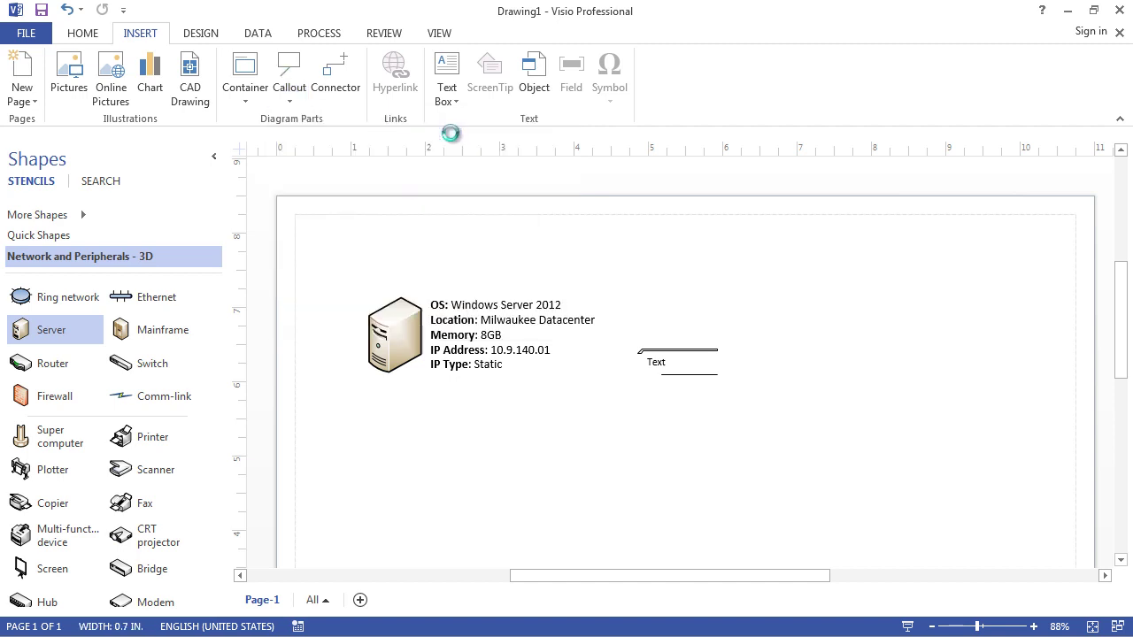
double_click(696, 367)
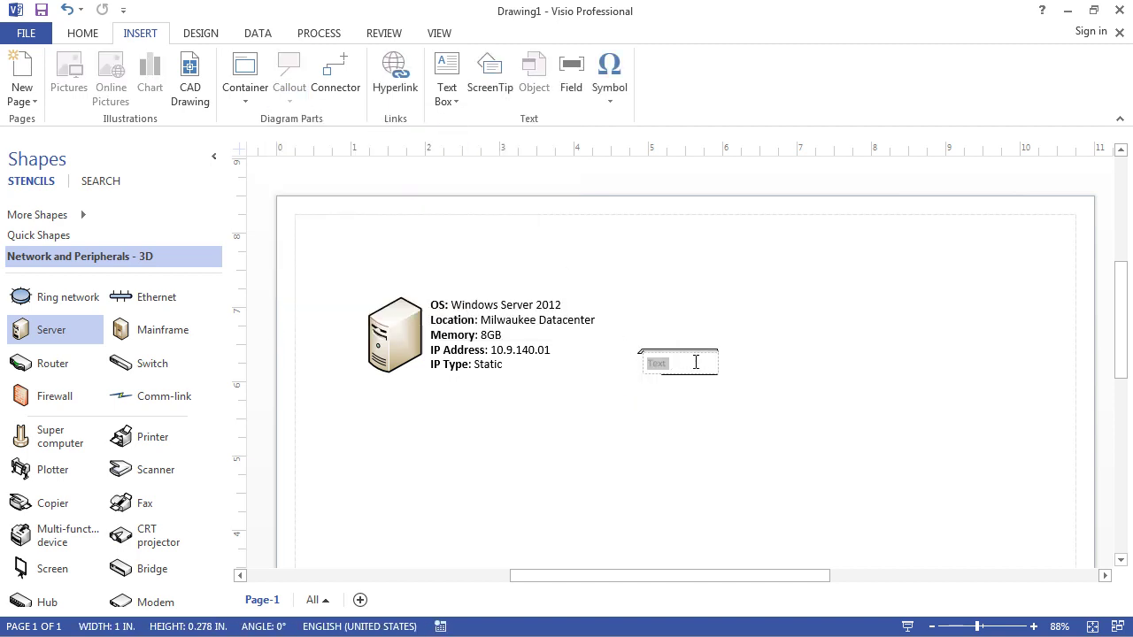
text(S)
key(BackSpace)
key(BackSpace)
key(BackSpace)
text(-Server-01)
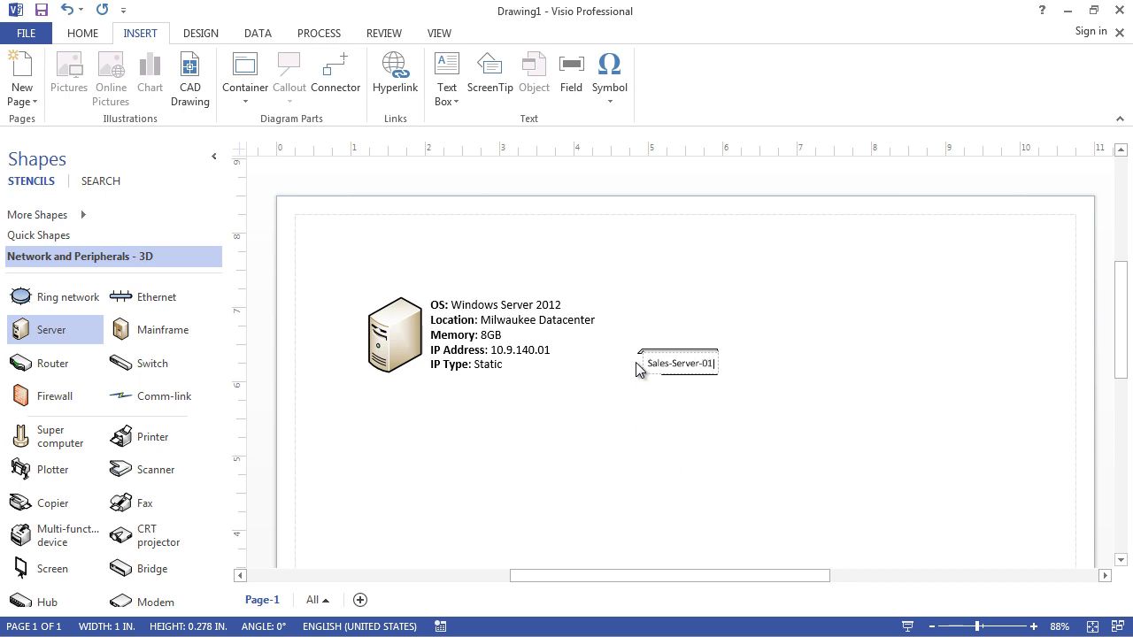
Make the Sales-Server-01 text bold and widen the callout to fit one line.
drag(649, 364, 716, 365)
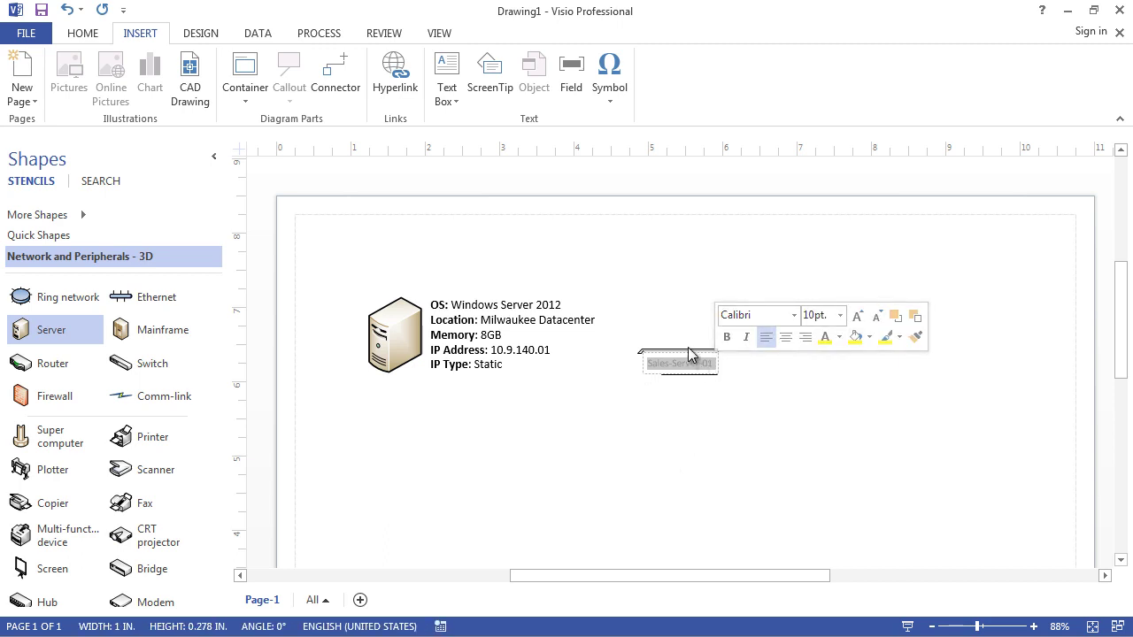
click(82, 34)
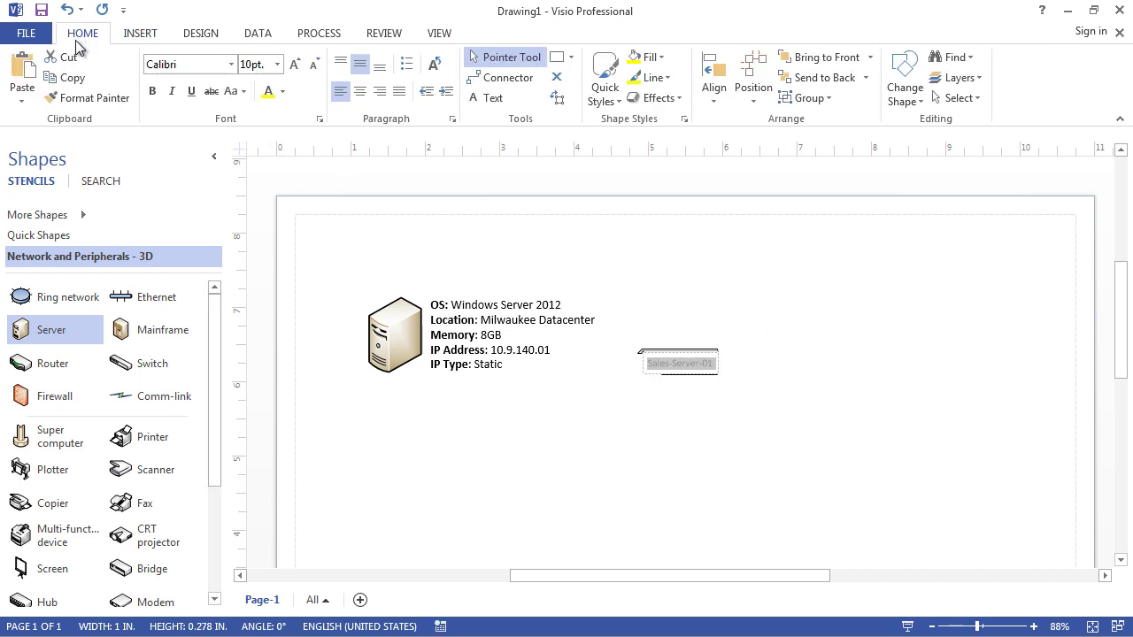
click(152, 92)
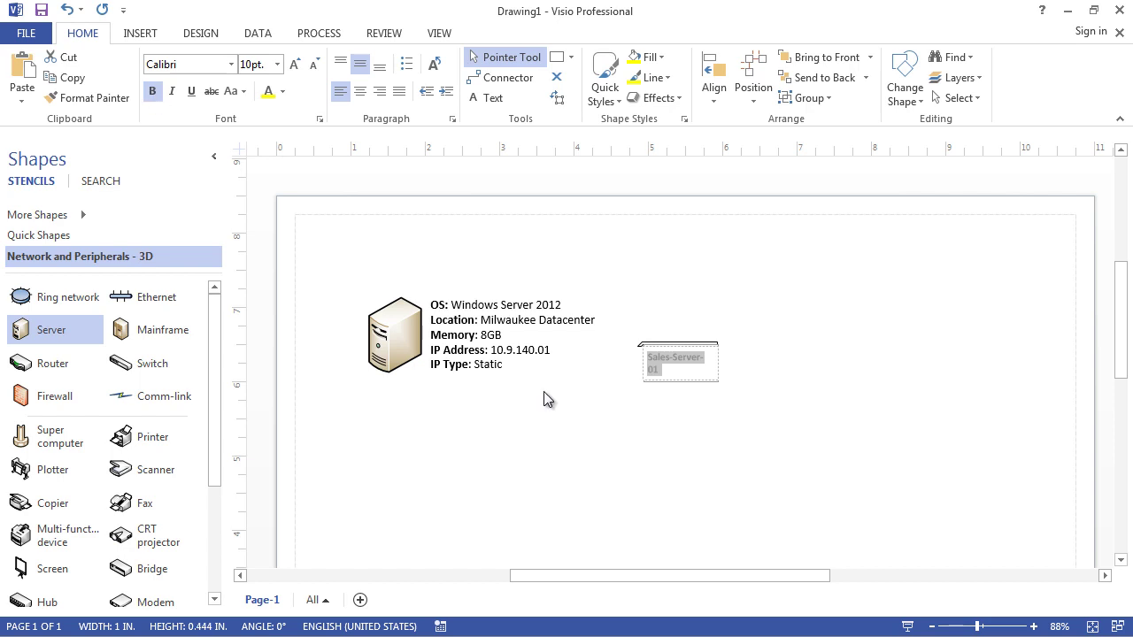
click(724, 376)
click(714, 358)
drag(718, 362, 445, 381)
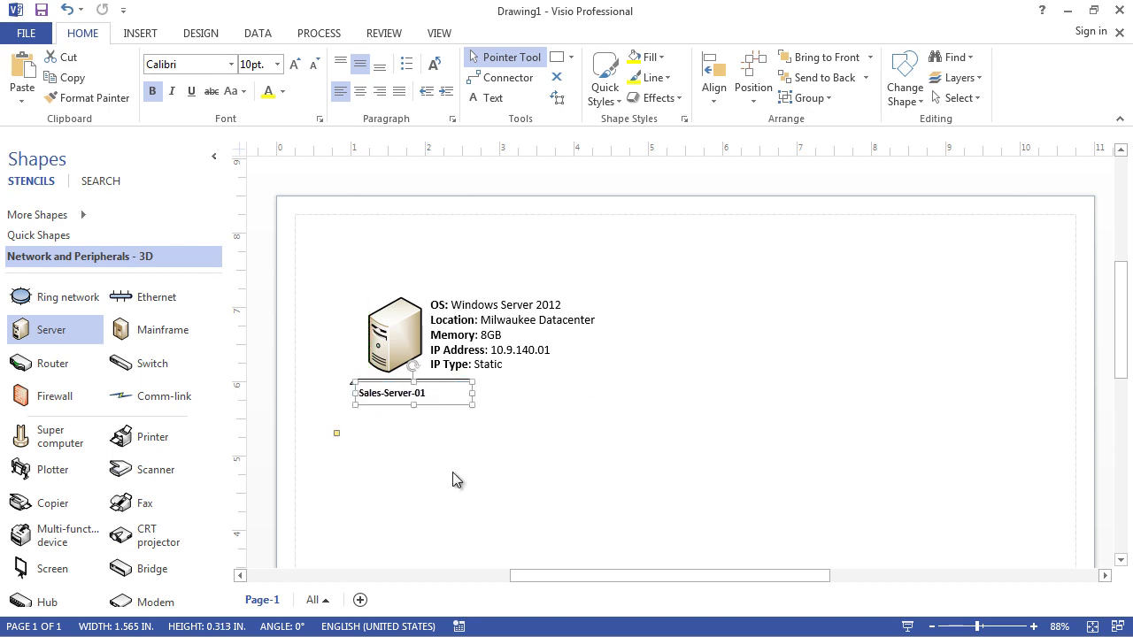
Nudge the callout under the server icon and select the server together with its callout.
click(458, 479)
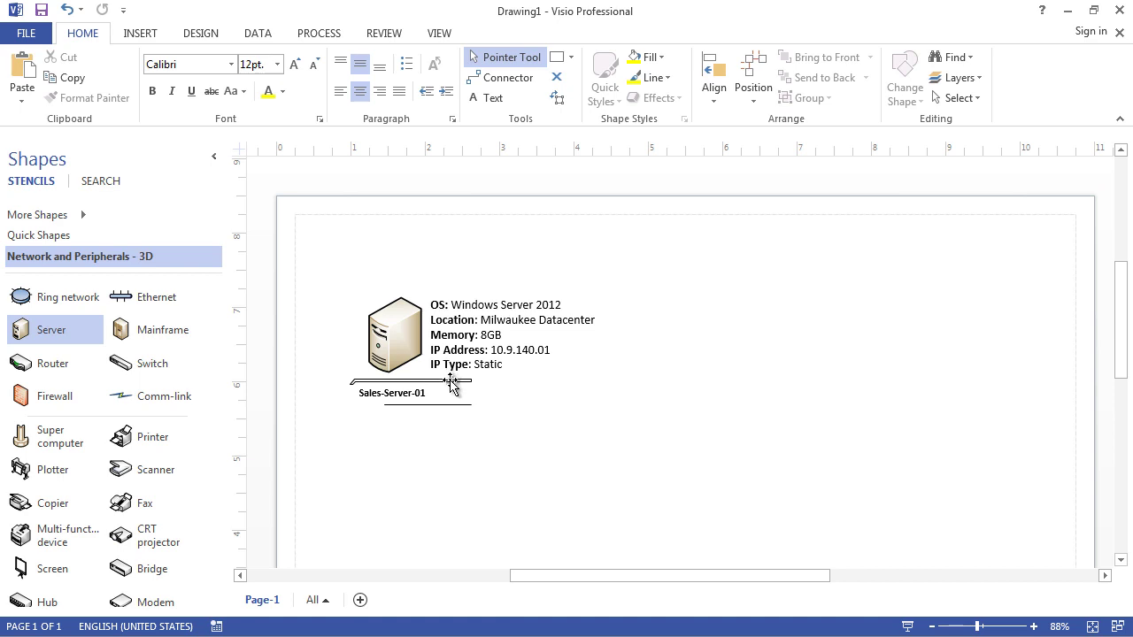
drag(457, 381, 472, 381)
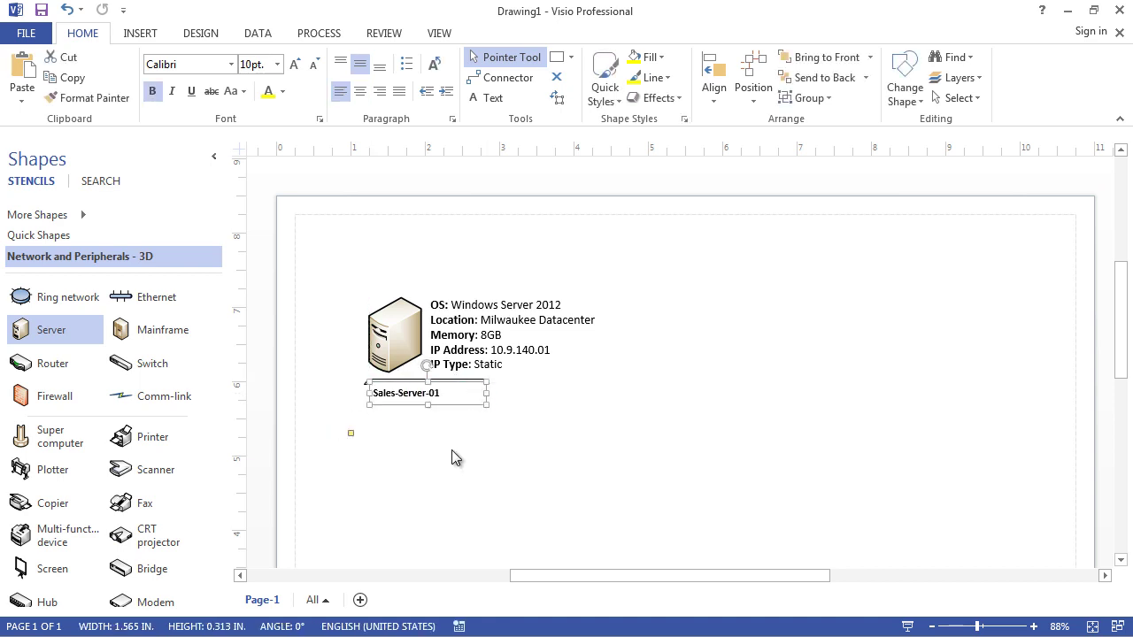
click(451, 458)
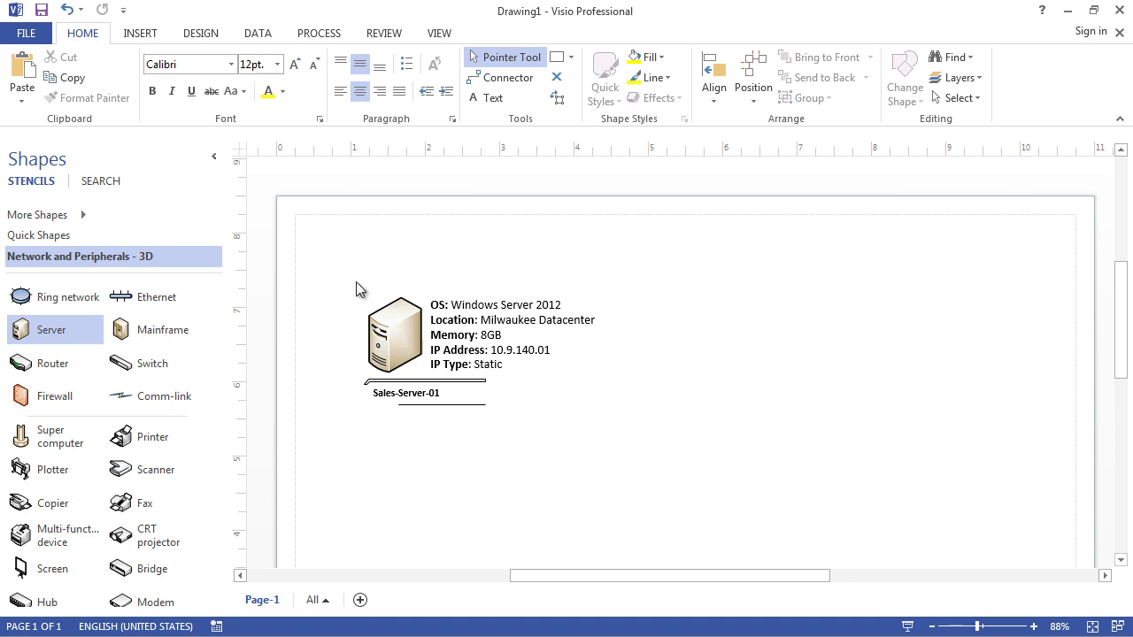
drag(336, 270, 629, 447)
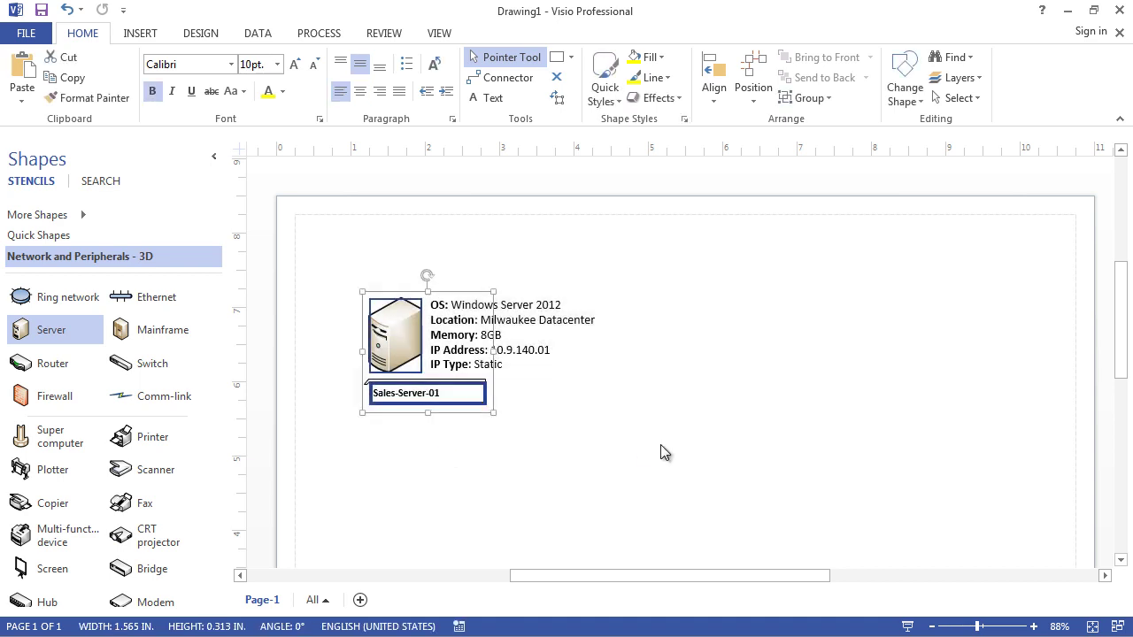
click(345, 258)
drag(316, 242, 741, 460)
Group the server and callout into one shape and reposition the group.
right_click(407, 343)
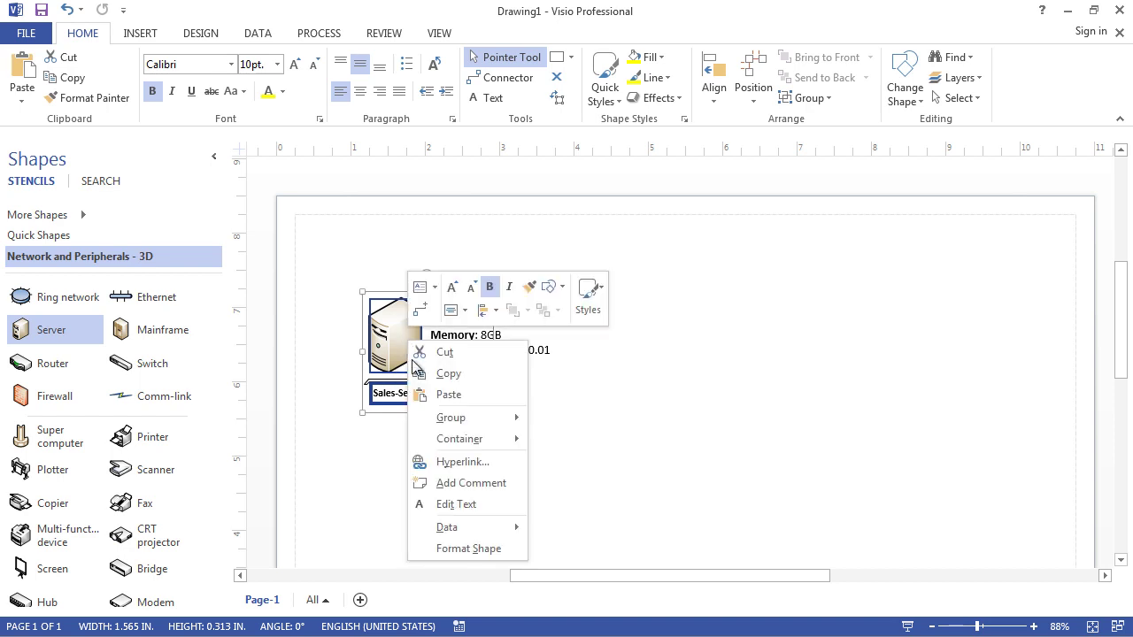
mouse_move(446, 420)
click(568, 421)
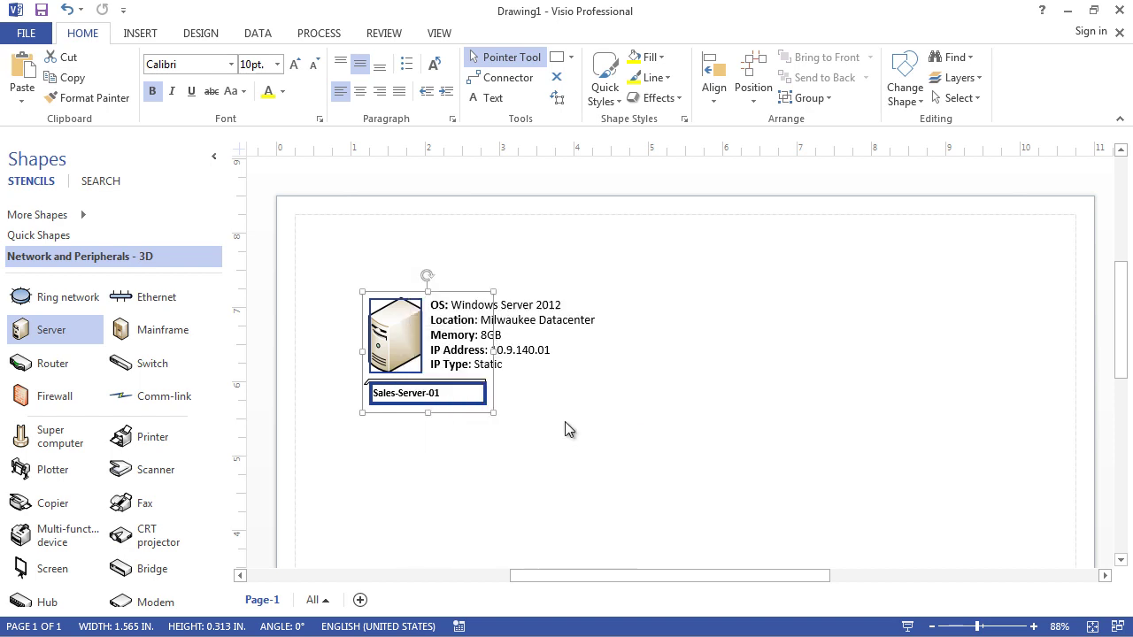
drag(455, 369, 562, 353)
drag(512, 326, 418, 316)
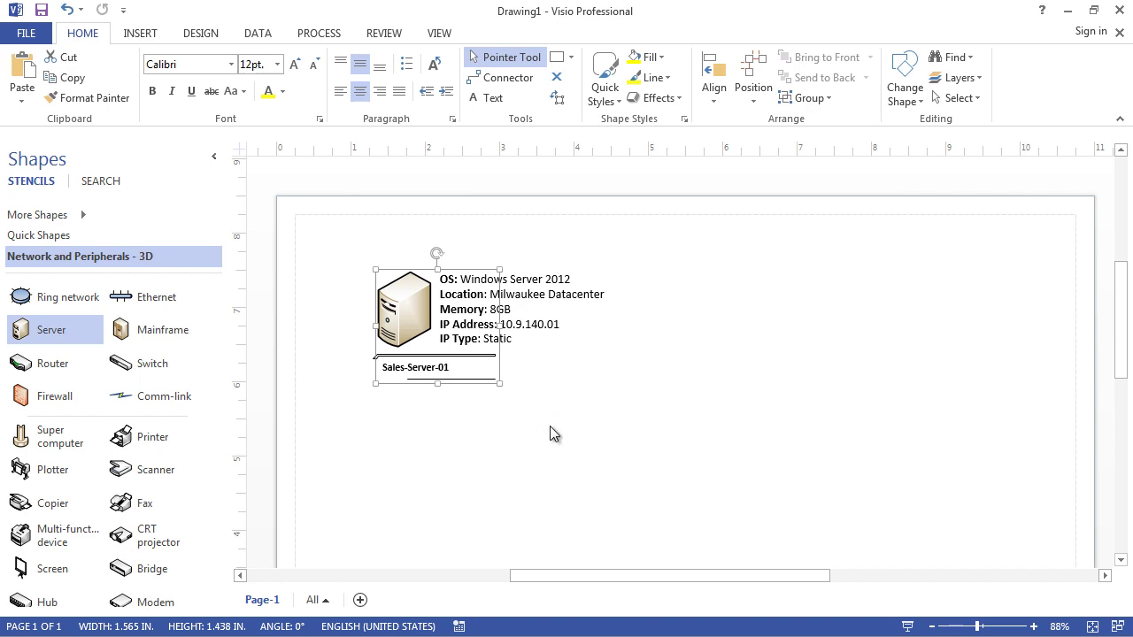
Copy the Sales-Server-01 server and paste the duplicate below the original.
right_click(415, 322)
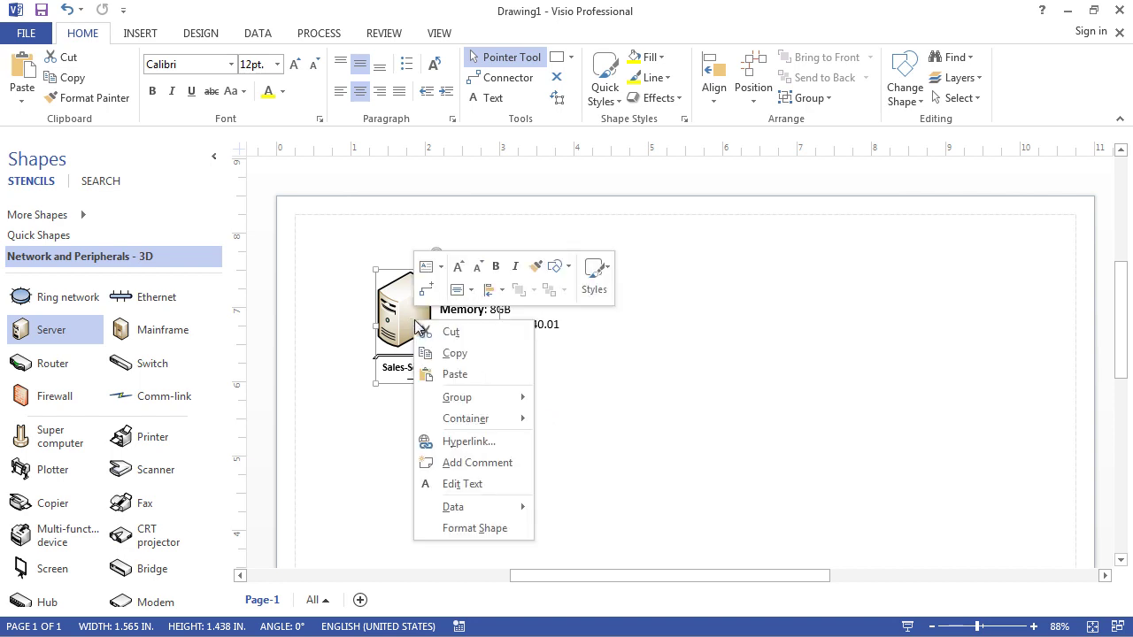
click(448, 354)
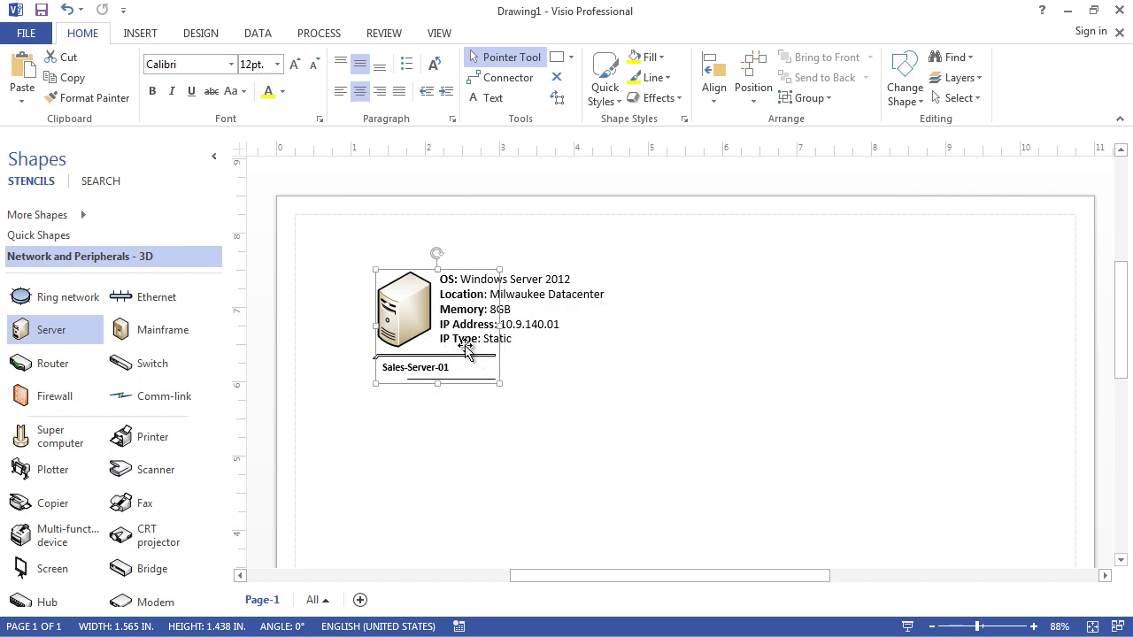
right_click(415, 316)
click(440, 347)
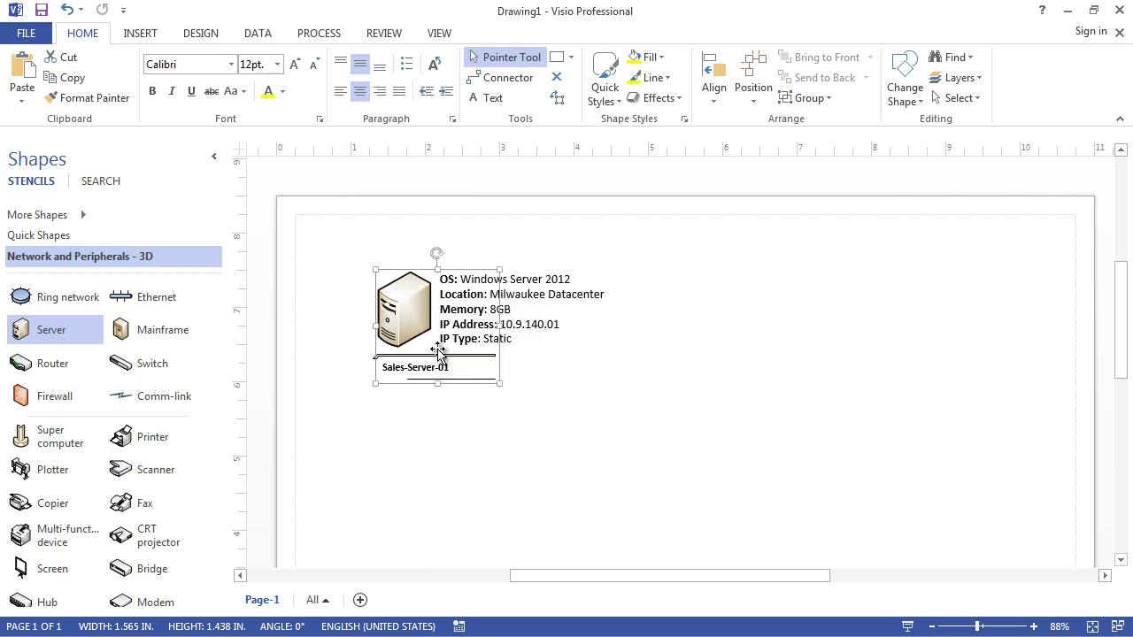
right_click(440, 416)
click(485, 464)
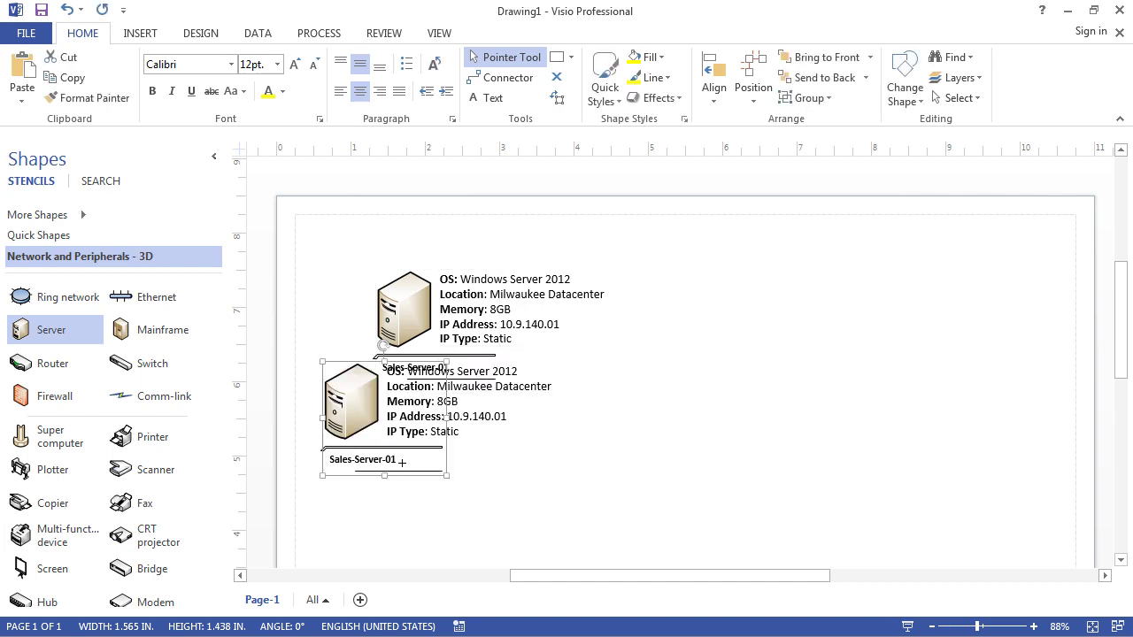
drag(343, 401, 405, 460)
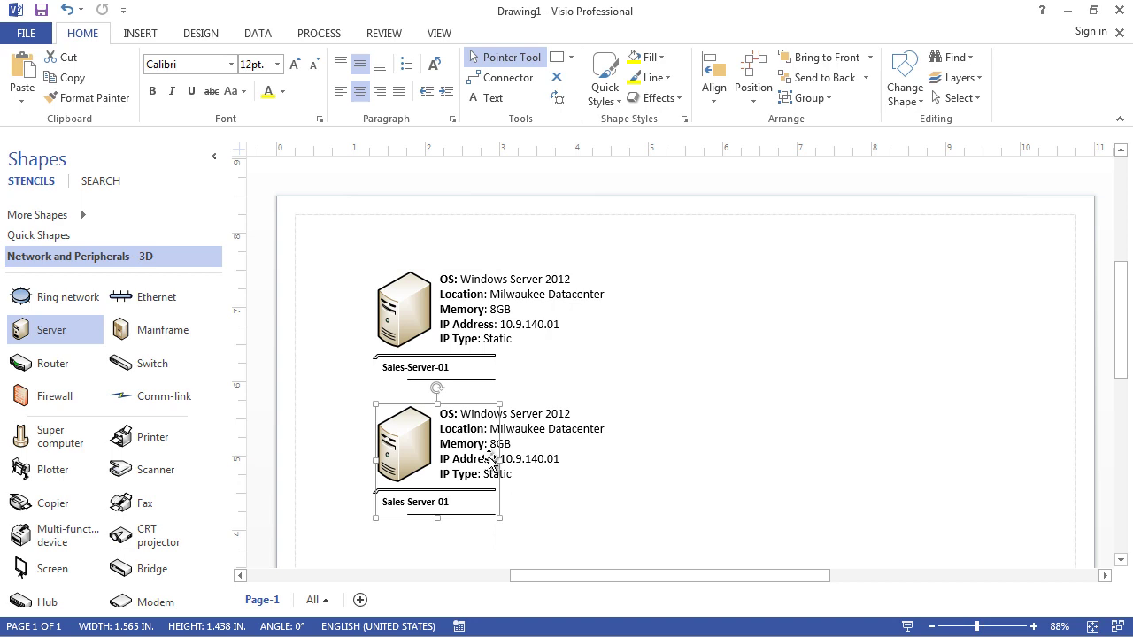
Replace Sales-Server with Document-Sharing in the duplicate's label, making it Document-Sharing-01.
double_click(414, 505)
click(435, 503)
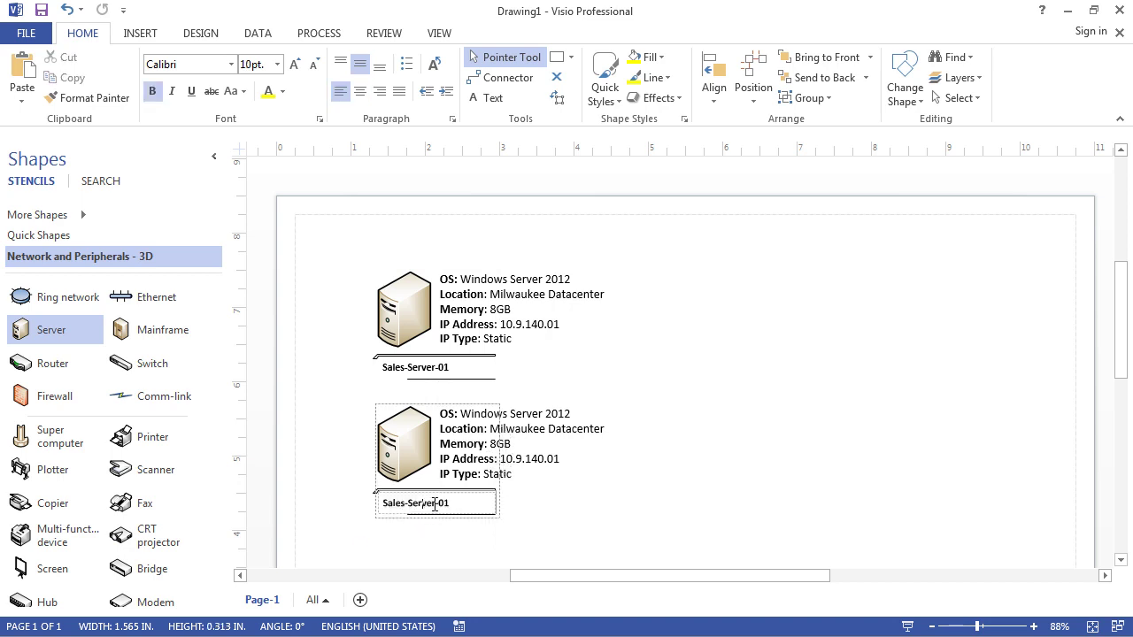
drag(435, 503, 378, 501)
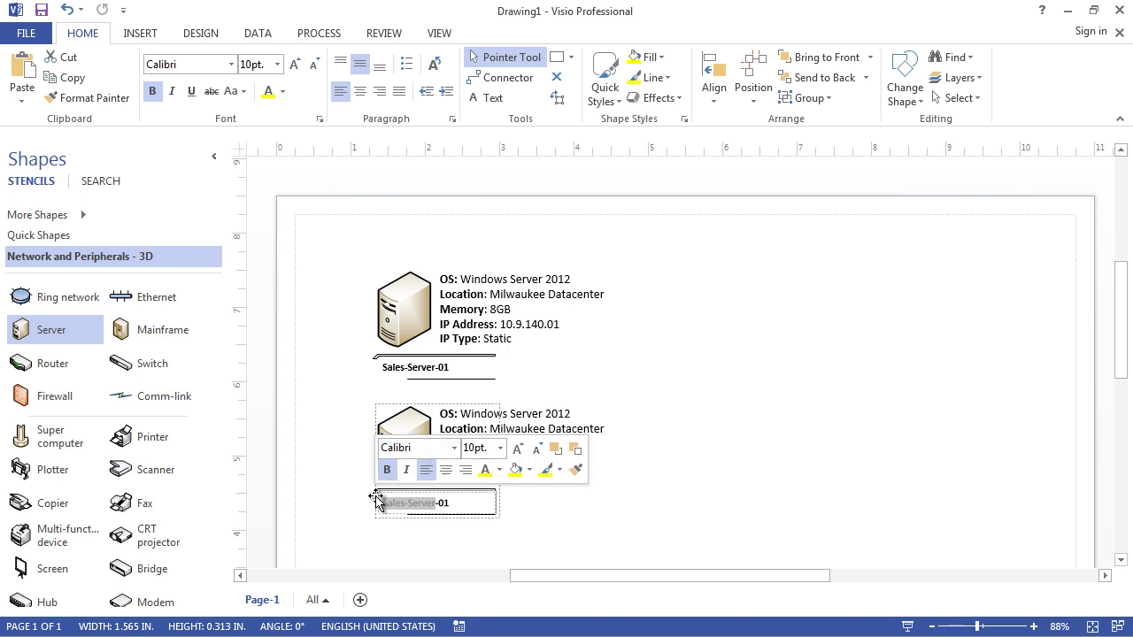
text(Document-Sharing)
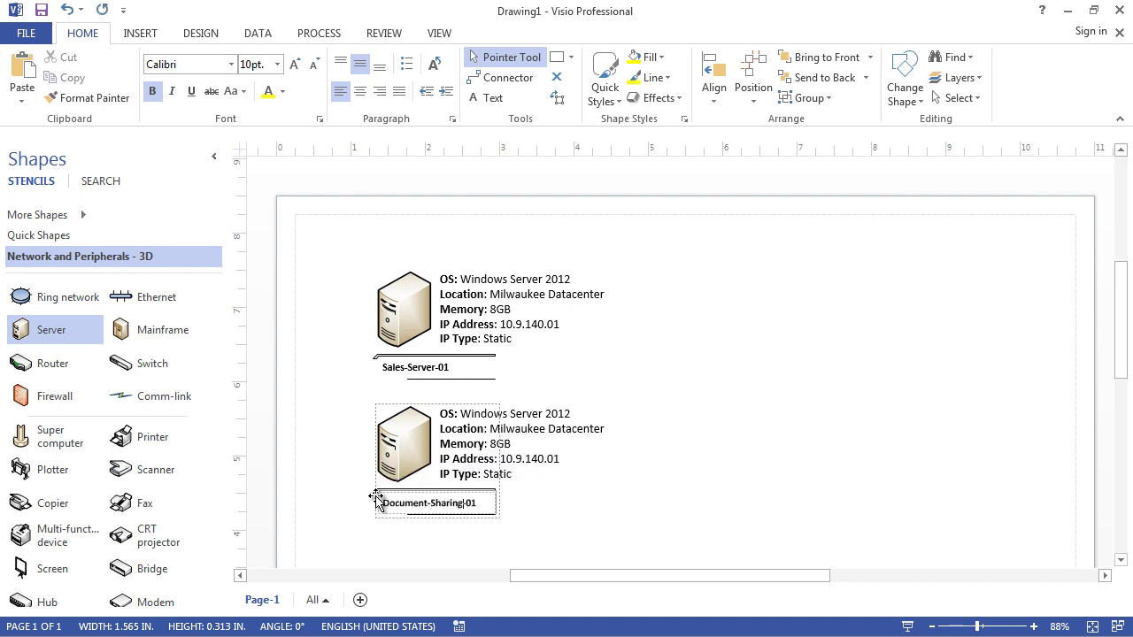
click(529, 459)
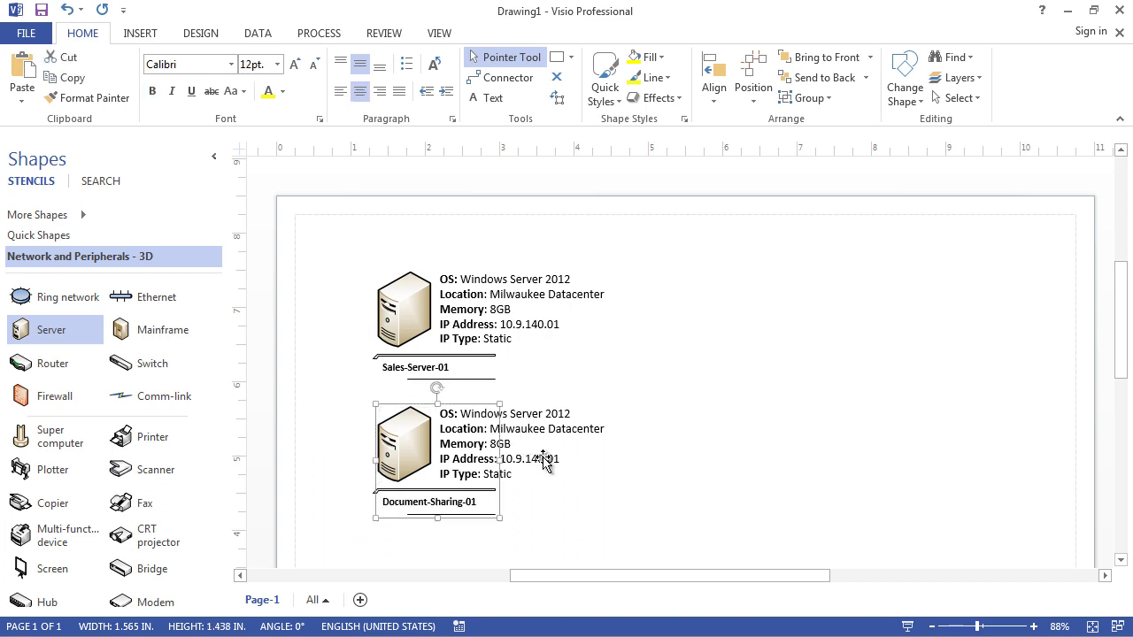
click(543, 462)
click(453, 460)
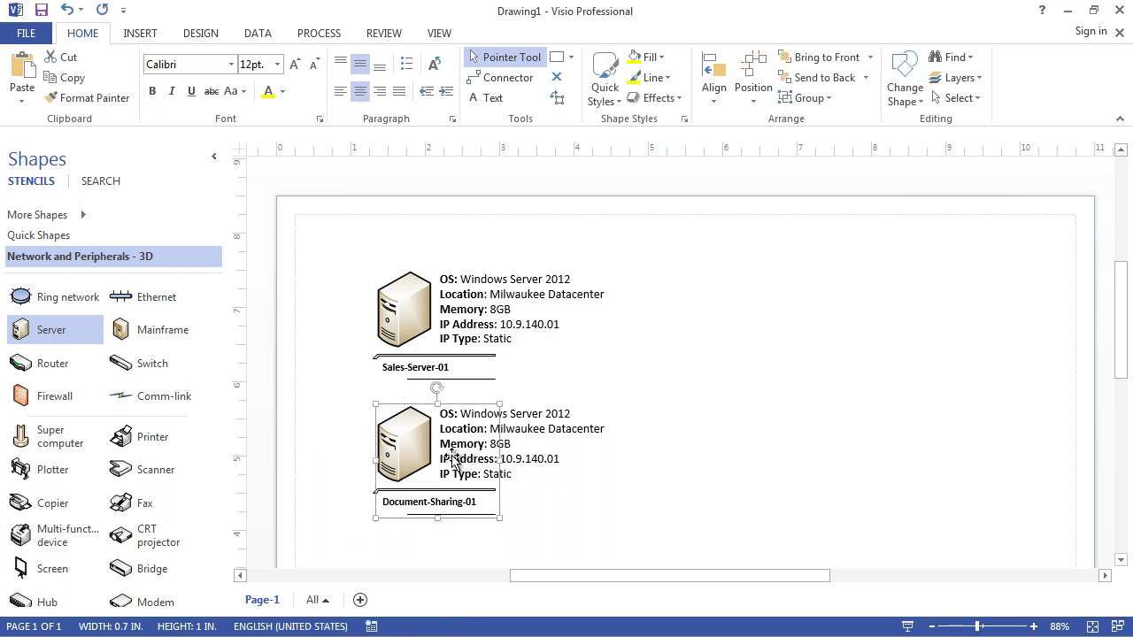
click(470, 460)
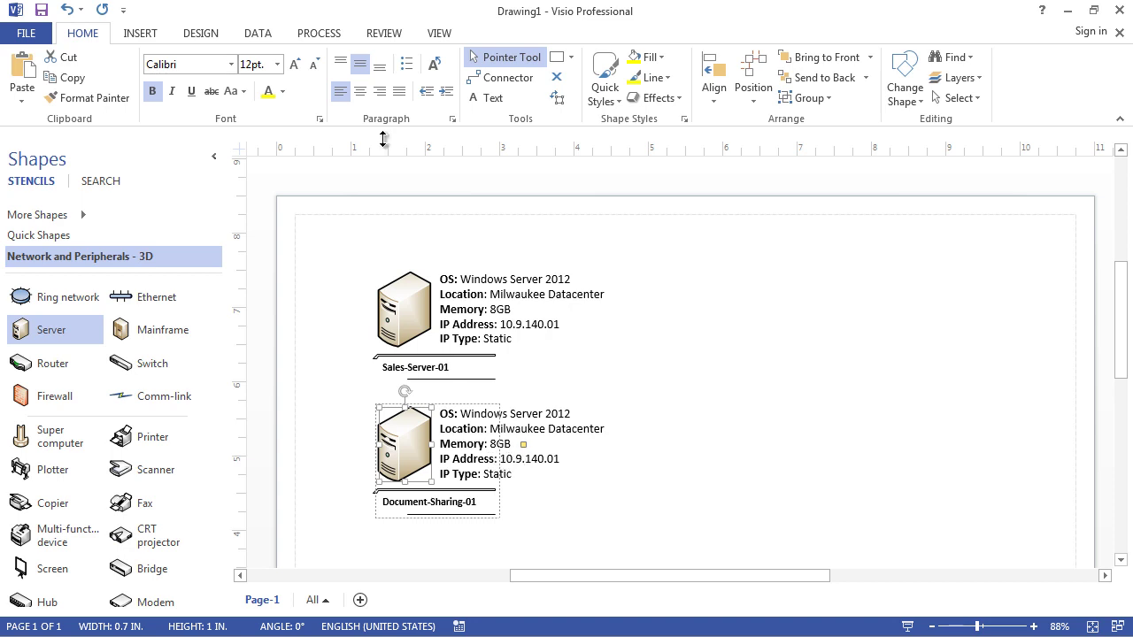
Ungroup the Document-Sharing-01 server fully, accepting the break from its master shape.
right_click(447, 465)
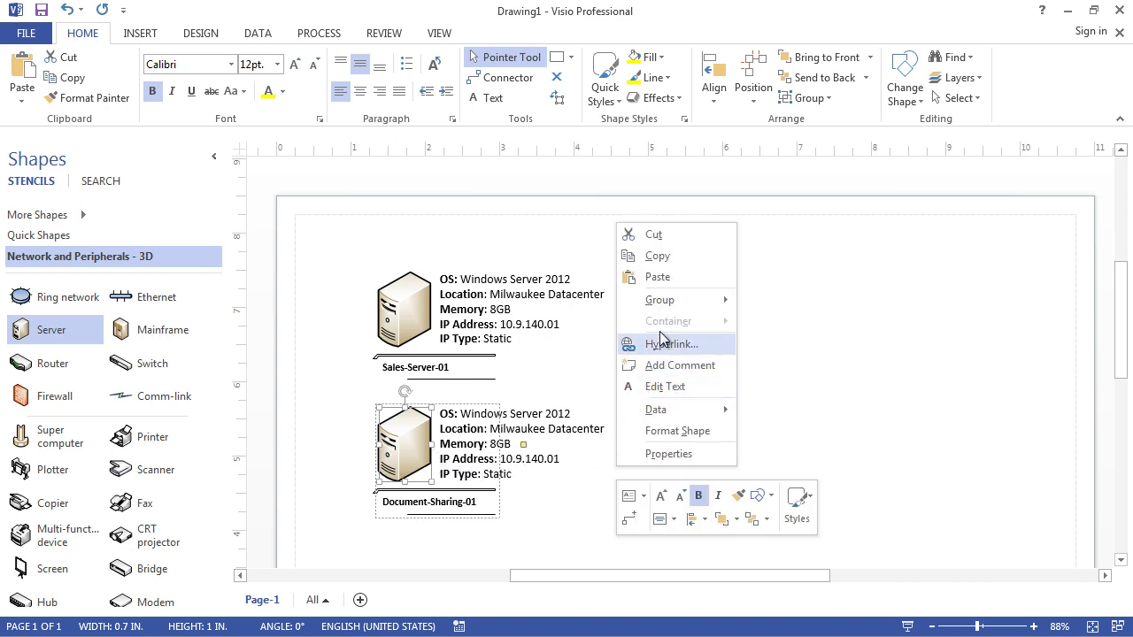
mouse_move(662, 306)
click(792, 322)
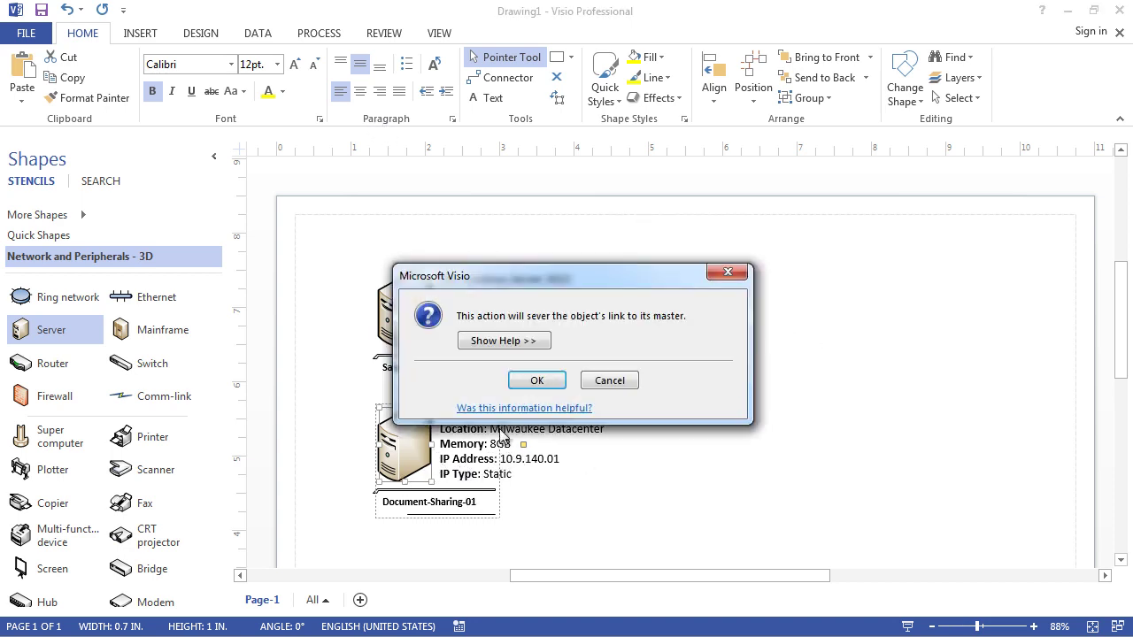
click(536, 381)
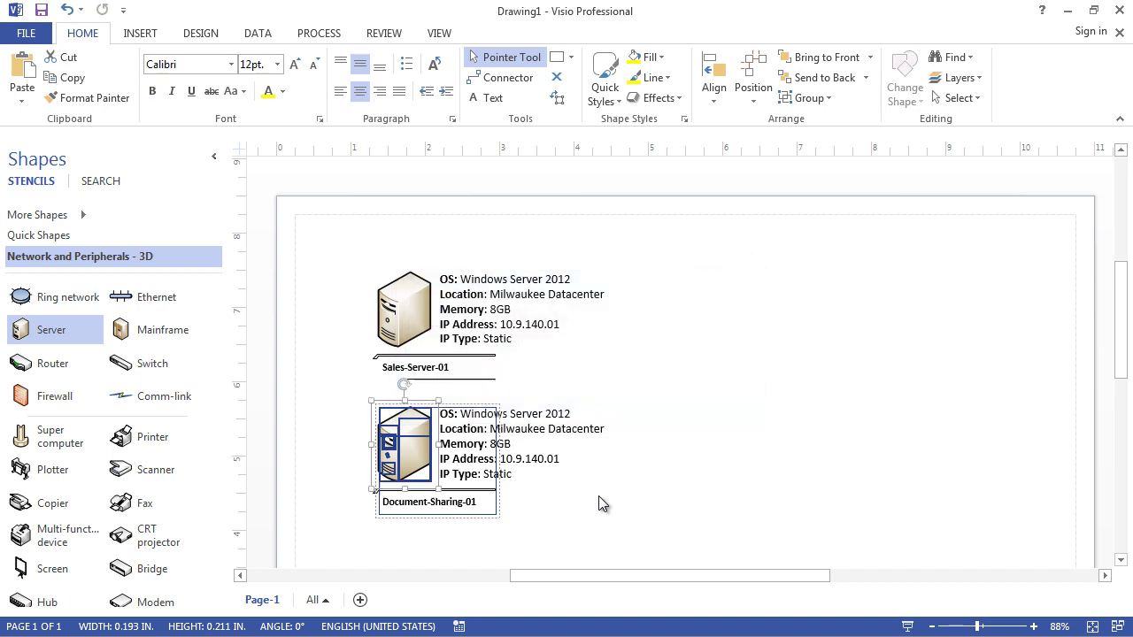
right_click(423, 449)
mouse_move(496, 304)
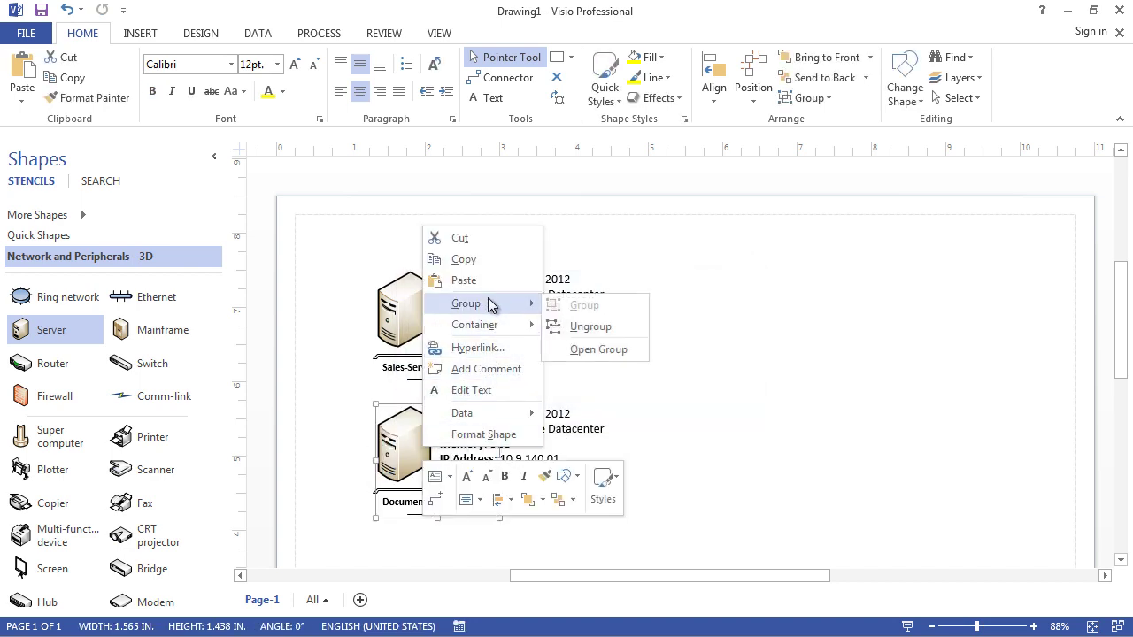
click(576, 326)
click(564, 526)
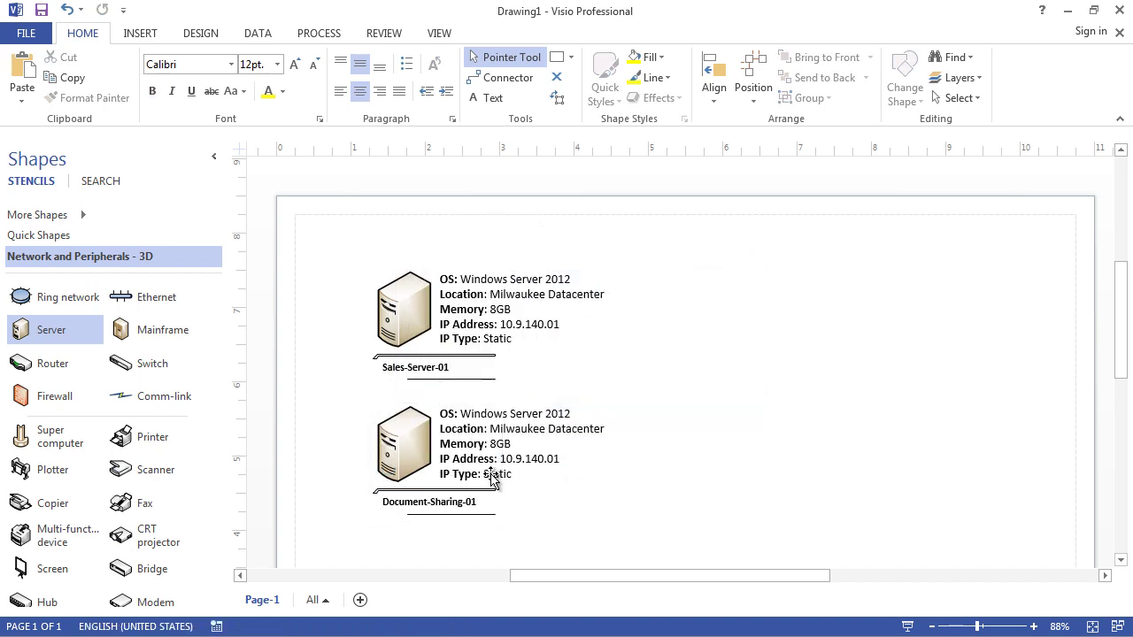
Change the Document-Sharing-01 server's IP Address to 10.9.140.02.
click(475, 460)
double_click(475, 457)
click(555, 460)
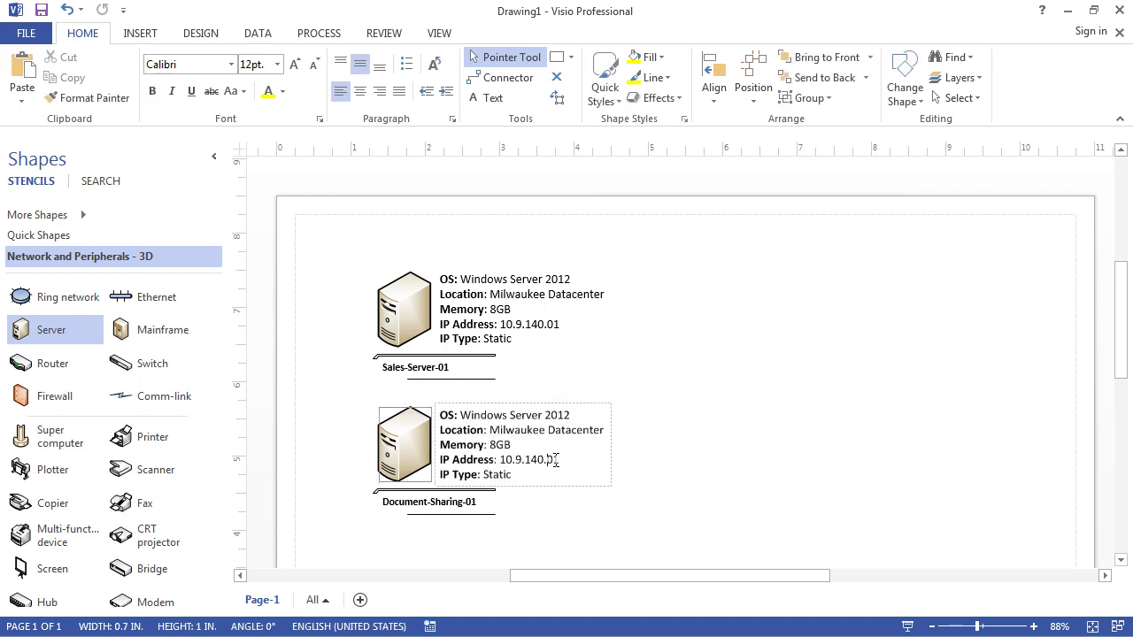
drag(559, 460, 563, 467)
text(2)
click(527, 541)
Zoom out, then copy the Document-Sharing-01 server and paste a third copy.
mouse_move(1129, 358)
mouse_down()
mouse_move(1125, 403)
mouse_move(1123, 386)
mouse_up()
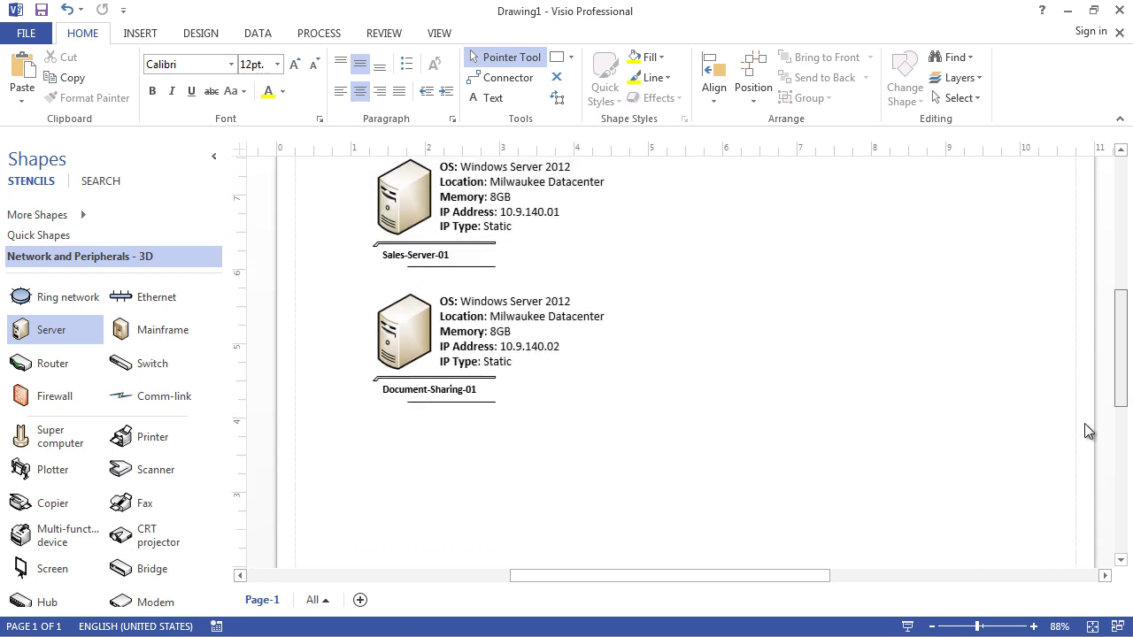
click(931, 626)
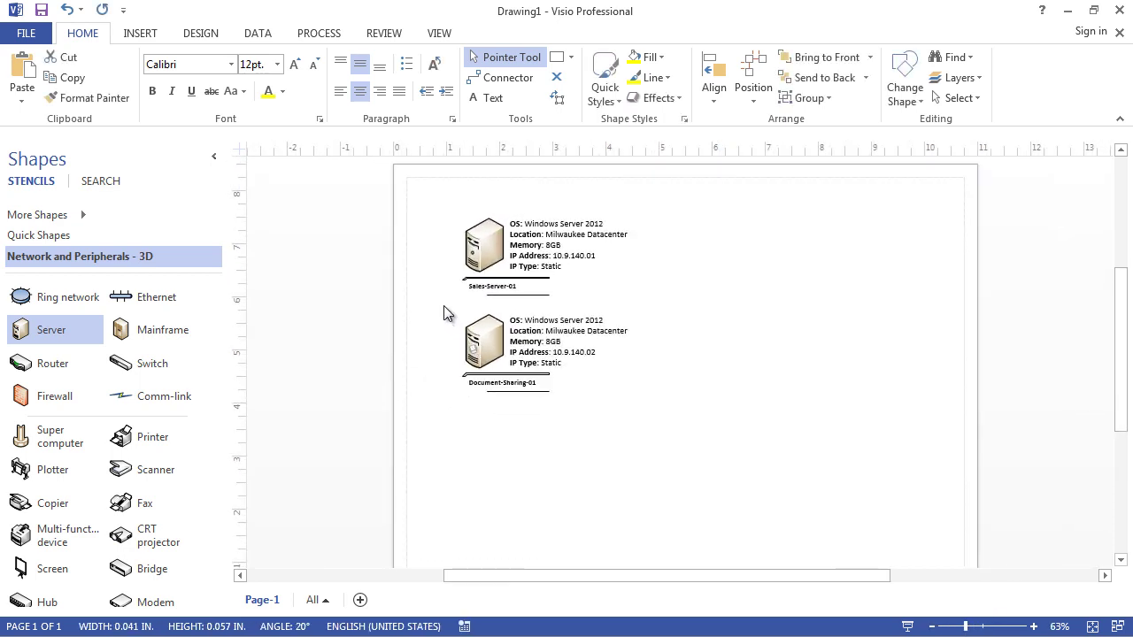
drag(441, 297, 647, 423)
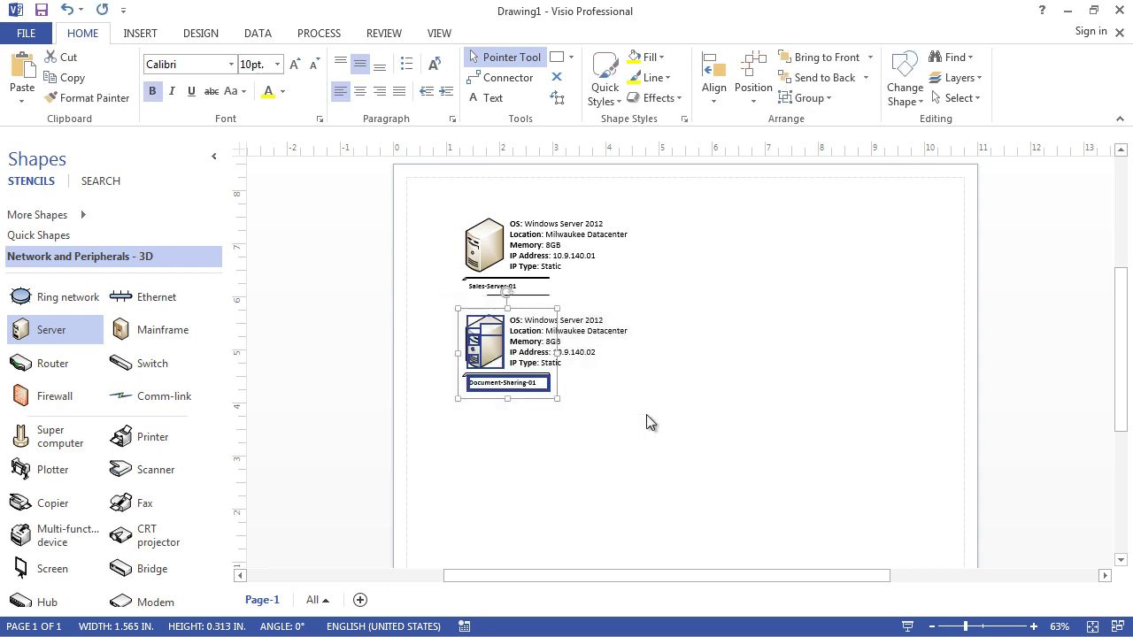
right_click(487, 338)
click(676, 370)
click(522, 450)
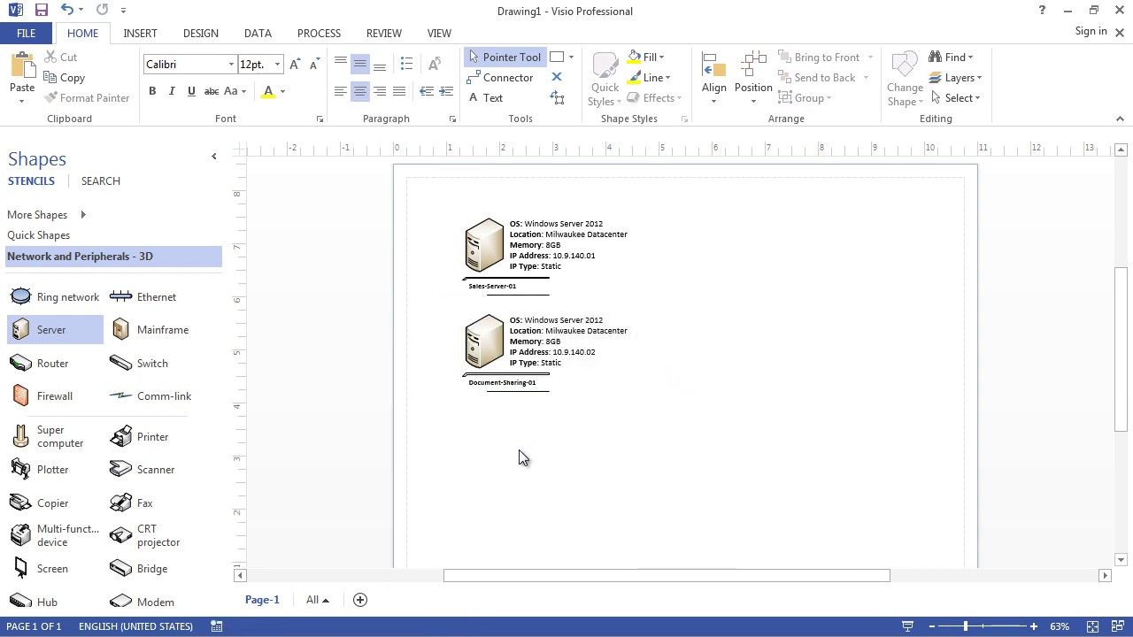
right_click(519, 450)
click(548, 502)
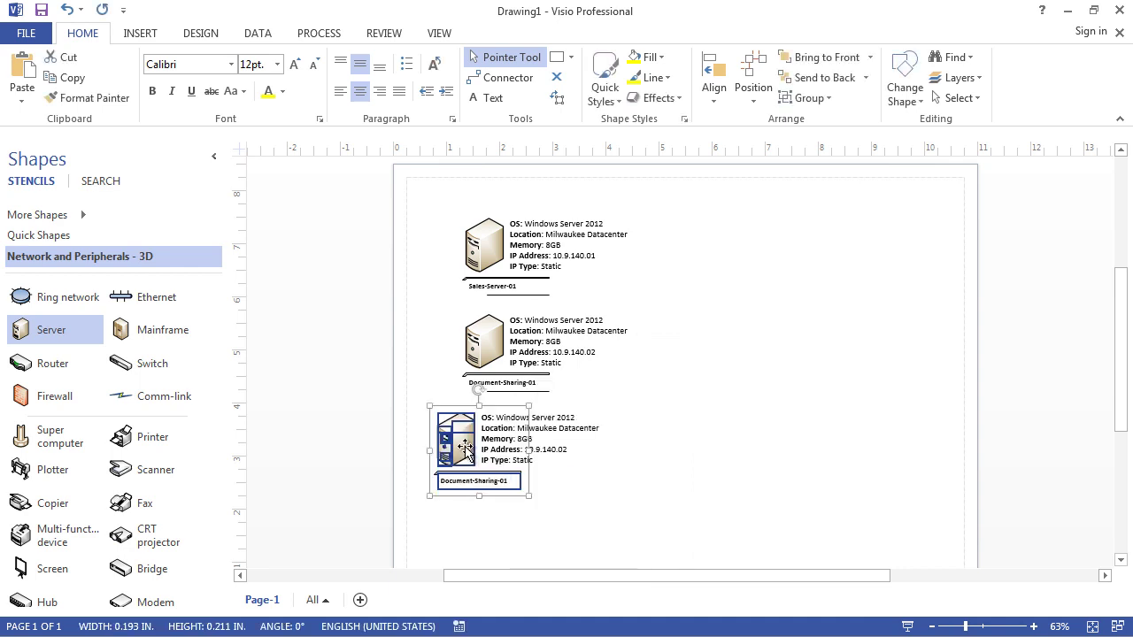
Move the pasted server lower and rename its label to Marketing-Sharing-01.
drag(463, 449, 490, 466)
click(625, 413)
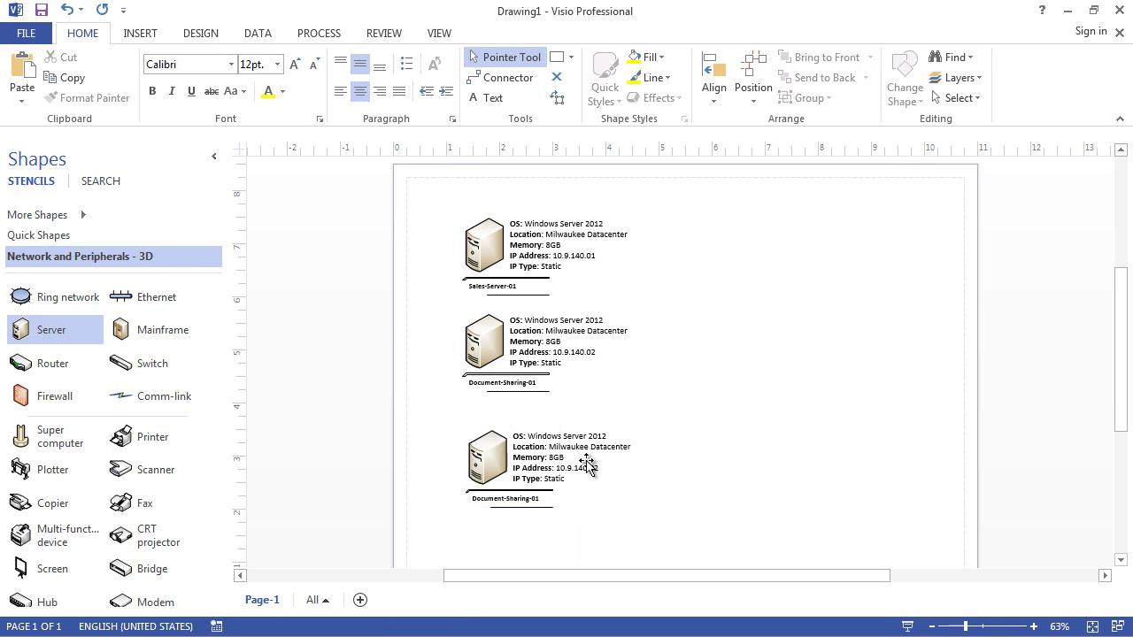
double_click(511, 500)
click(678, 369)
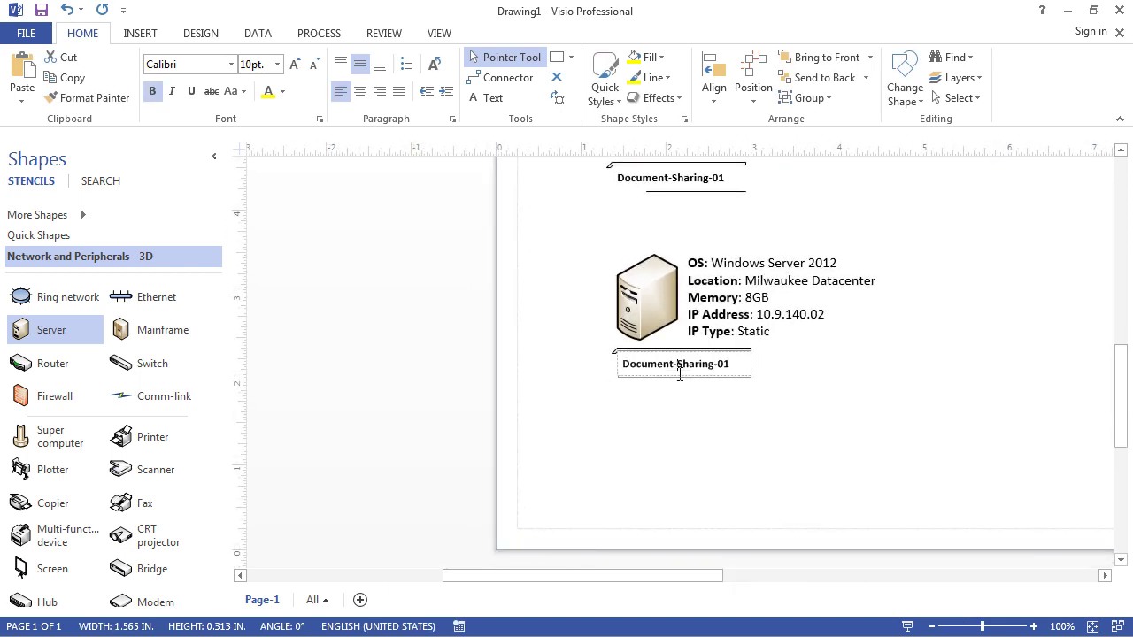
drag(675, 364, 604, 364)
text(Marketing )
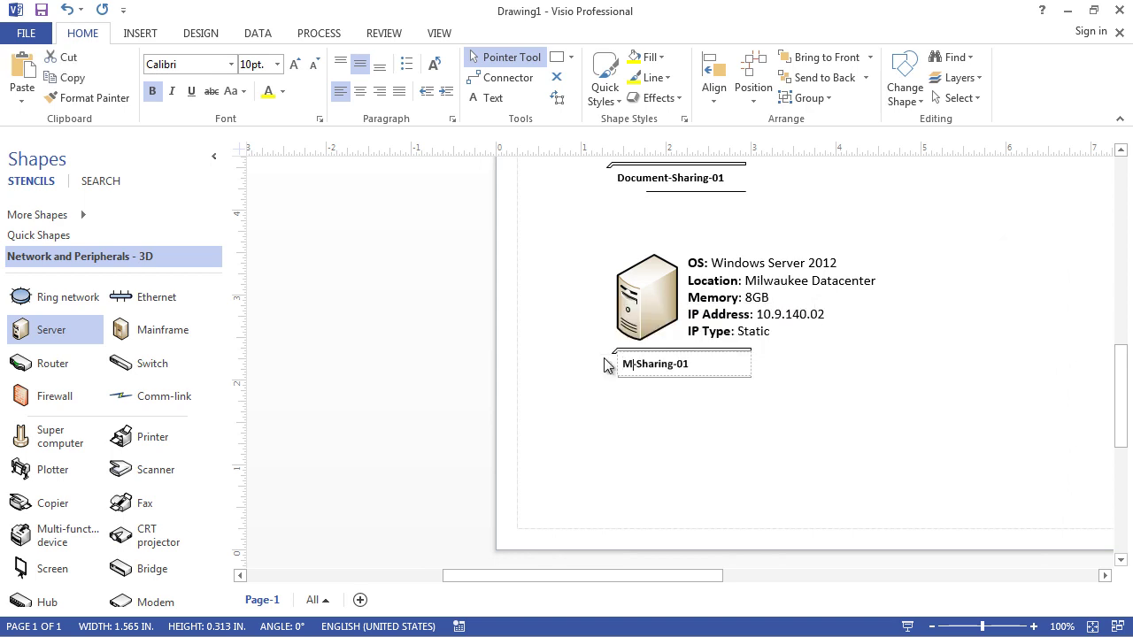
text(File)
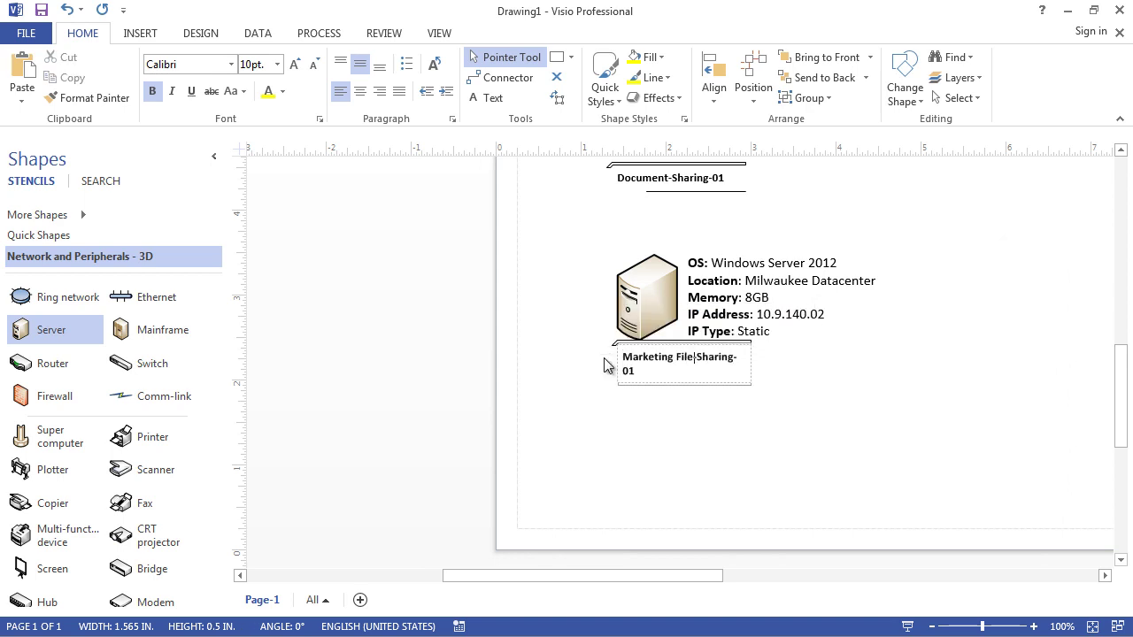
key(BackSpace)
key(BackSpace)
key(BackSpace)
key(BackSpace)
key(BackSpace)
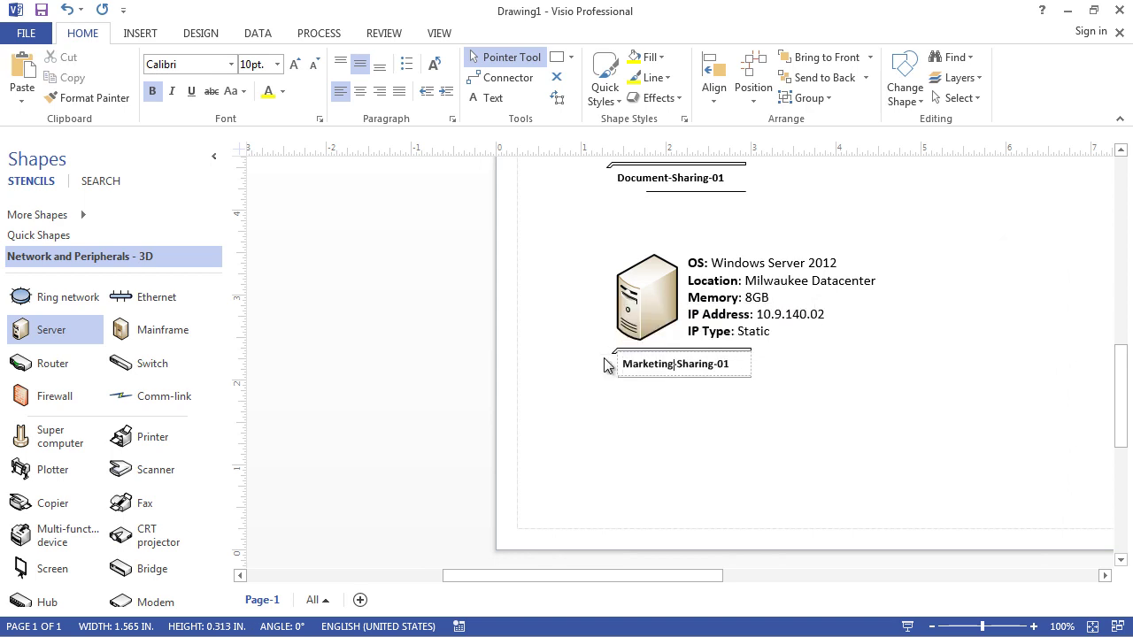
text(-)
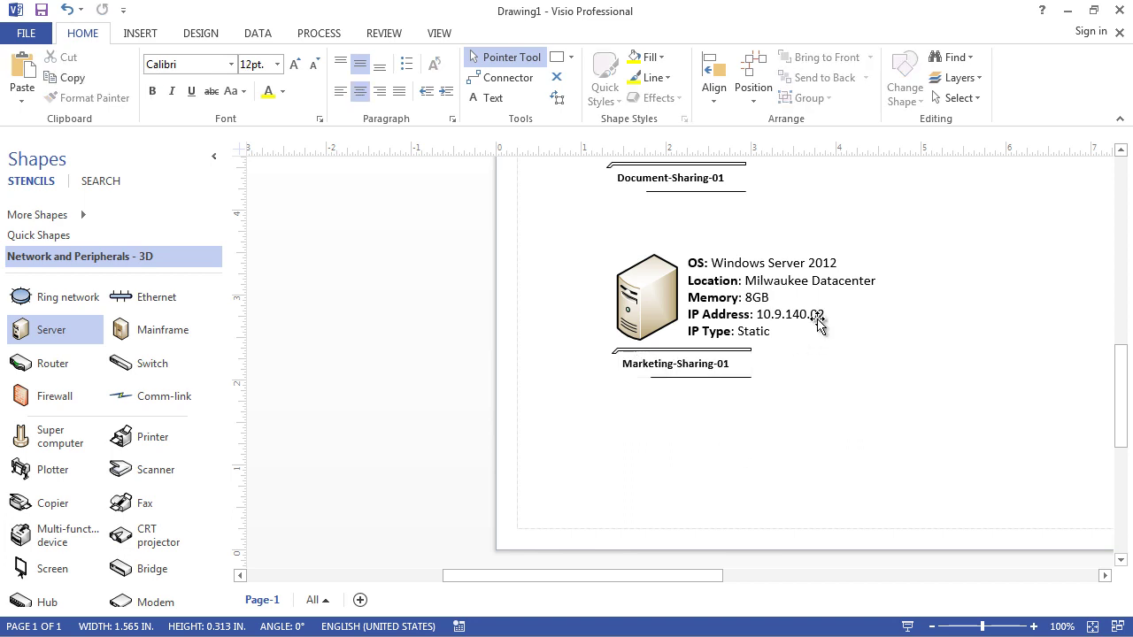
Change the third server's IP Address to 10.9.140.03.
click(817, 322)
double_click(818, 324)
click(822, 319)
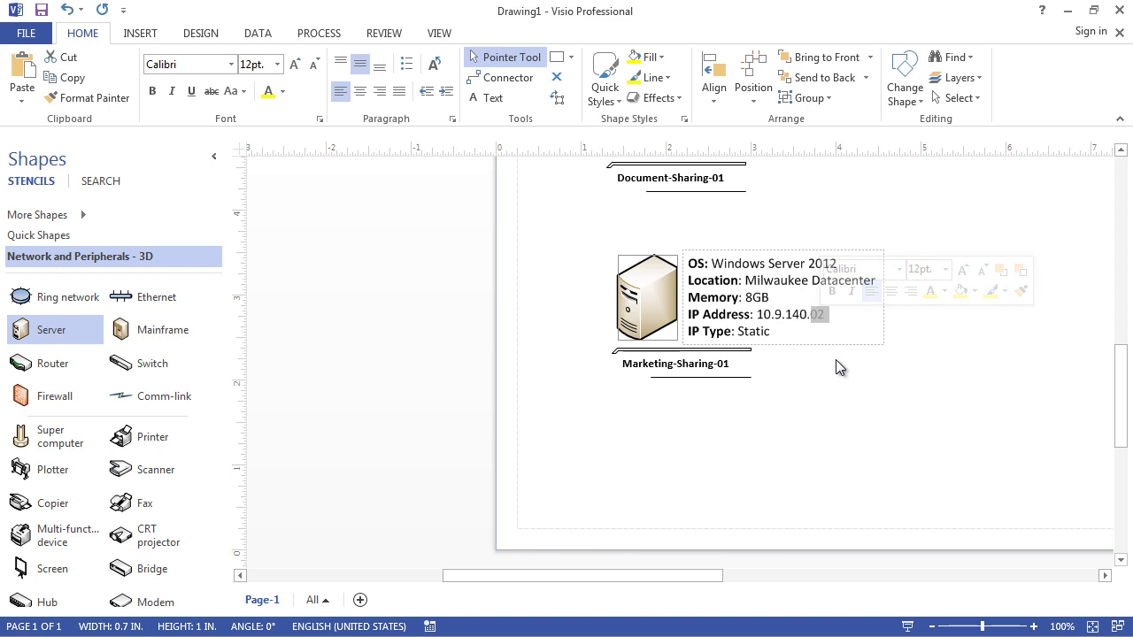
drag(811, 315, 822, 319)
text(3)
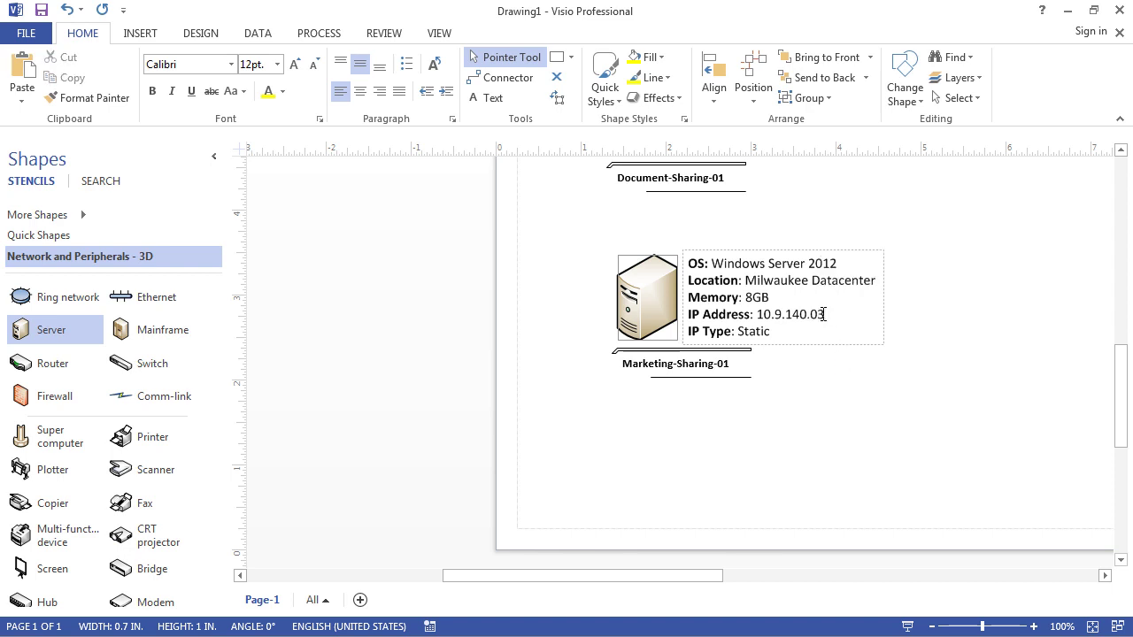
click(769, 415)
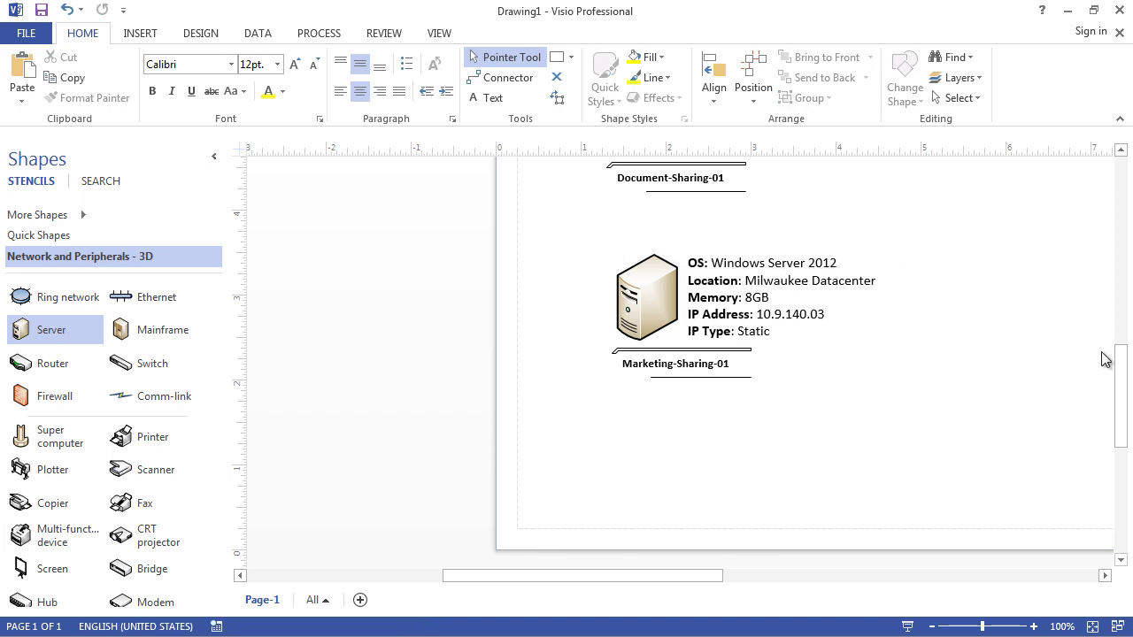
Nudge the Marketing-Sharing-01 block into line beneath the others and zoom out to 75%.
mouse_move(1121, 354)
mouse_down()
mouse_move(1120, 292)
mouse_move(1121, 310)
mouse_up()
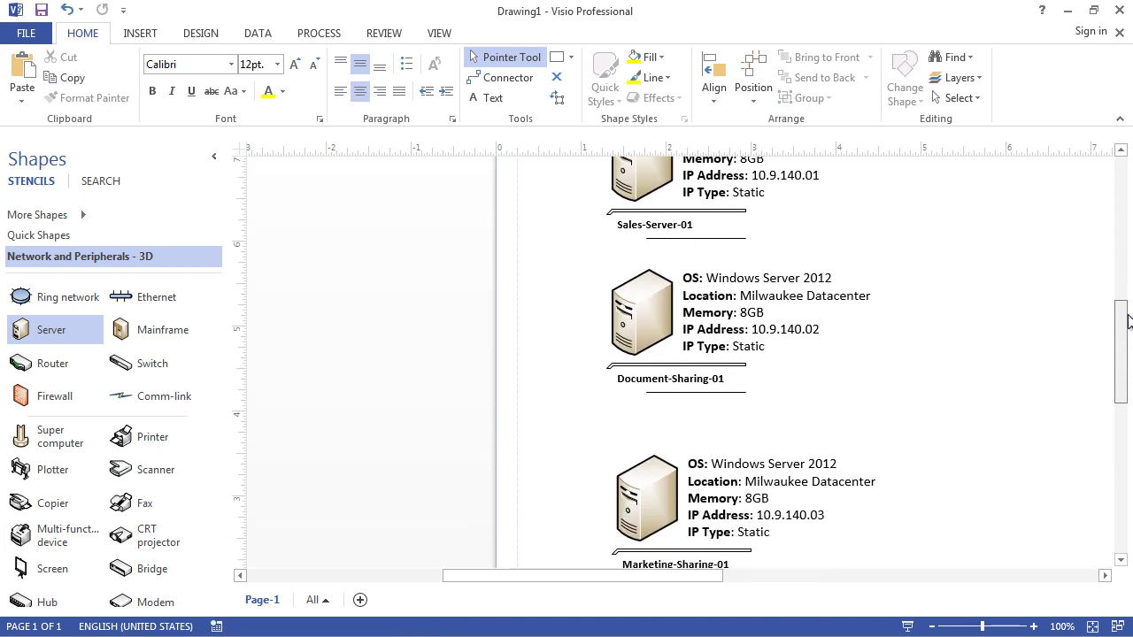
click(657, 469)
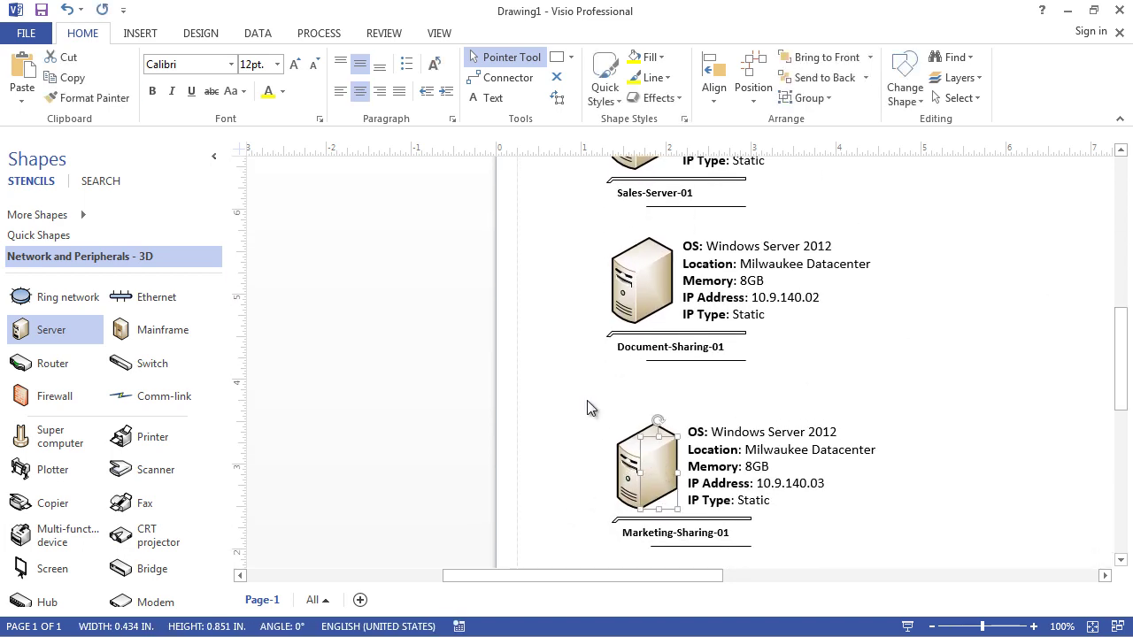
drag(588, 400, 880, 559)
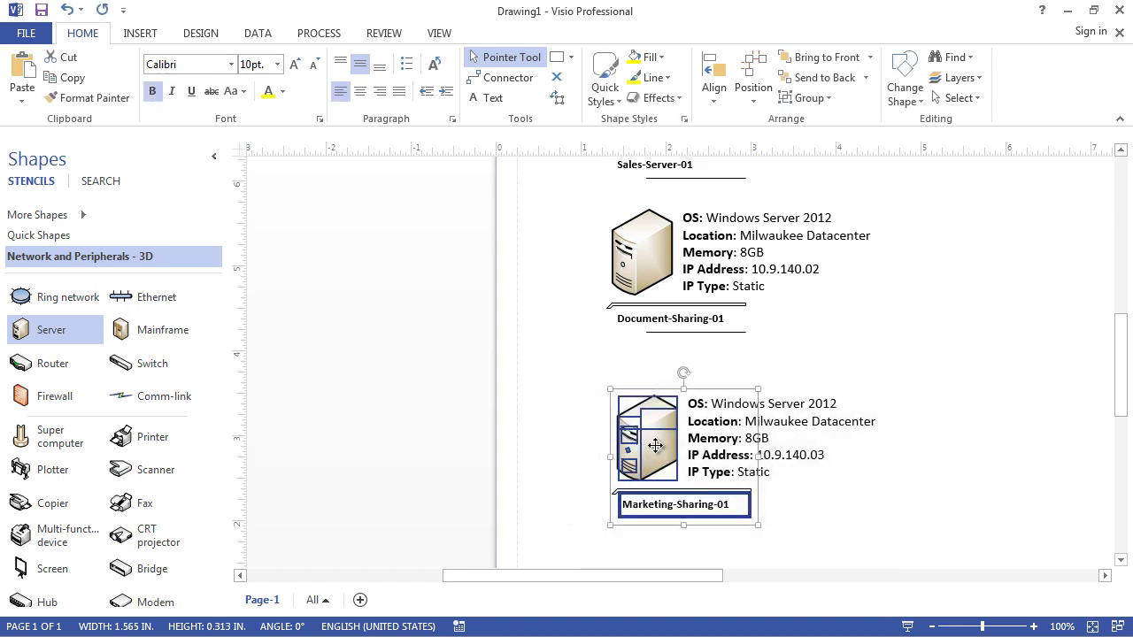
drag(655, 446, 647, 432)
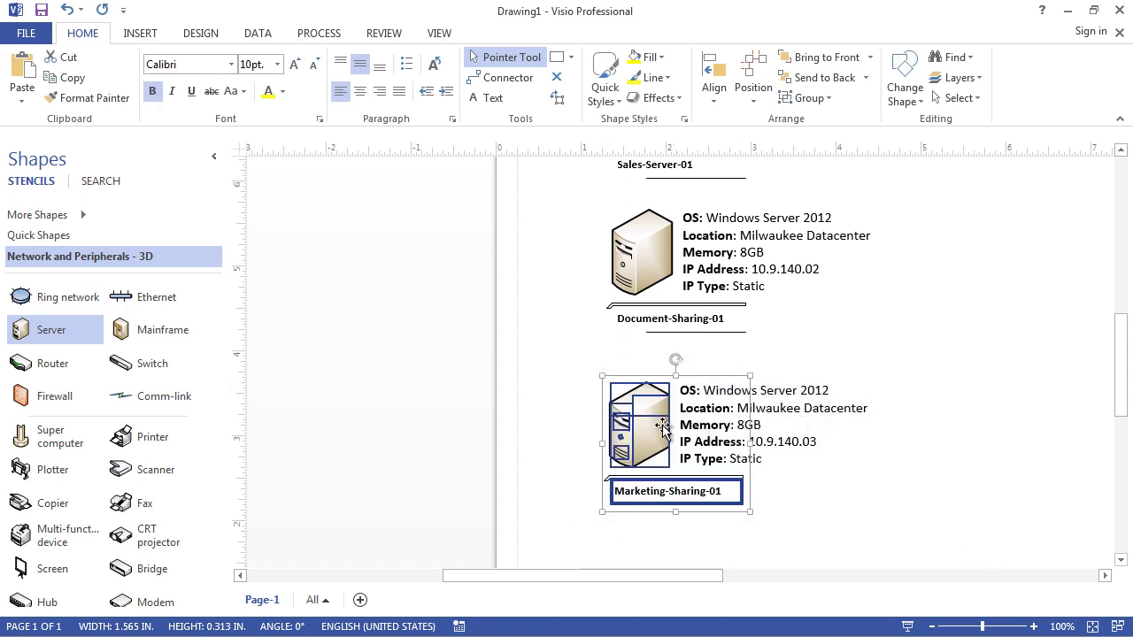
click(890, 467)
drag(1119, 348, 1121, 323)
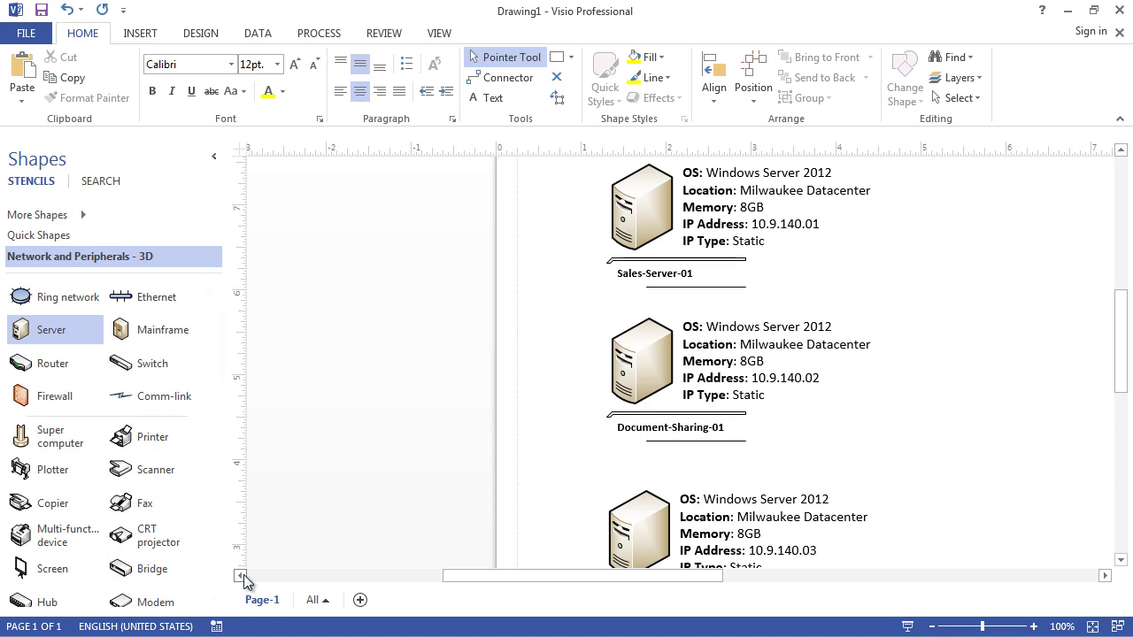
click(928, 627)
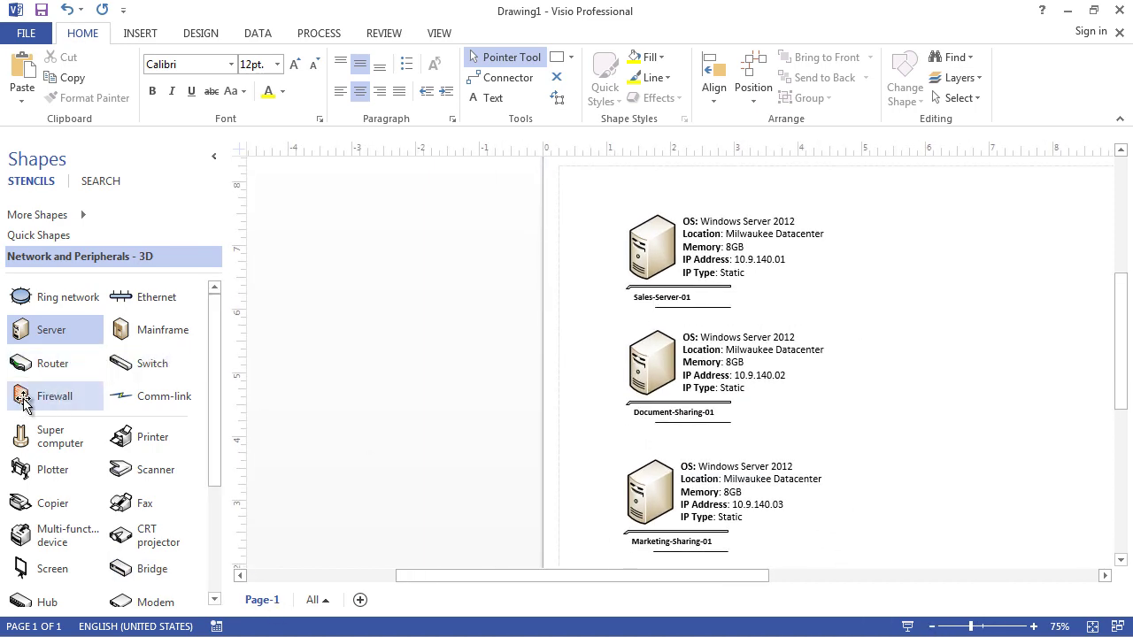
Add a 3D Firewall shape from the Network and Peripherals - 3D stencil, undoing a trial connector.
drag(51, 396, 963, 314)
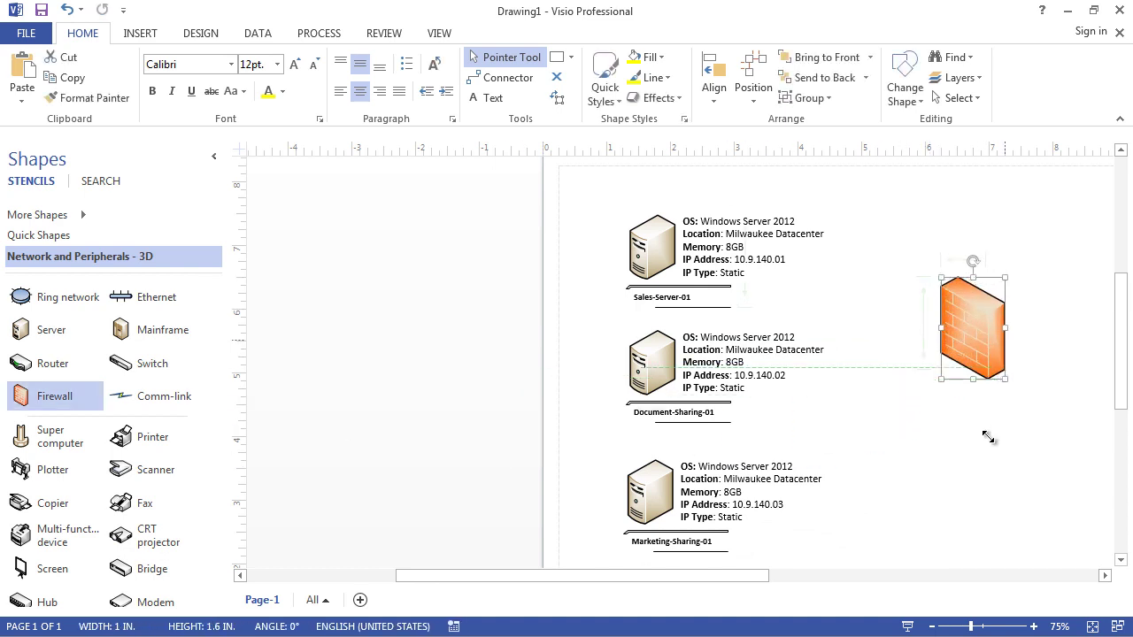
drag(1002, 383, 961, 357)
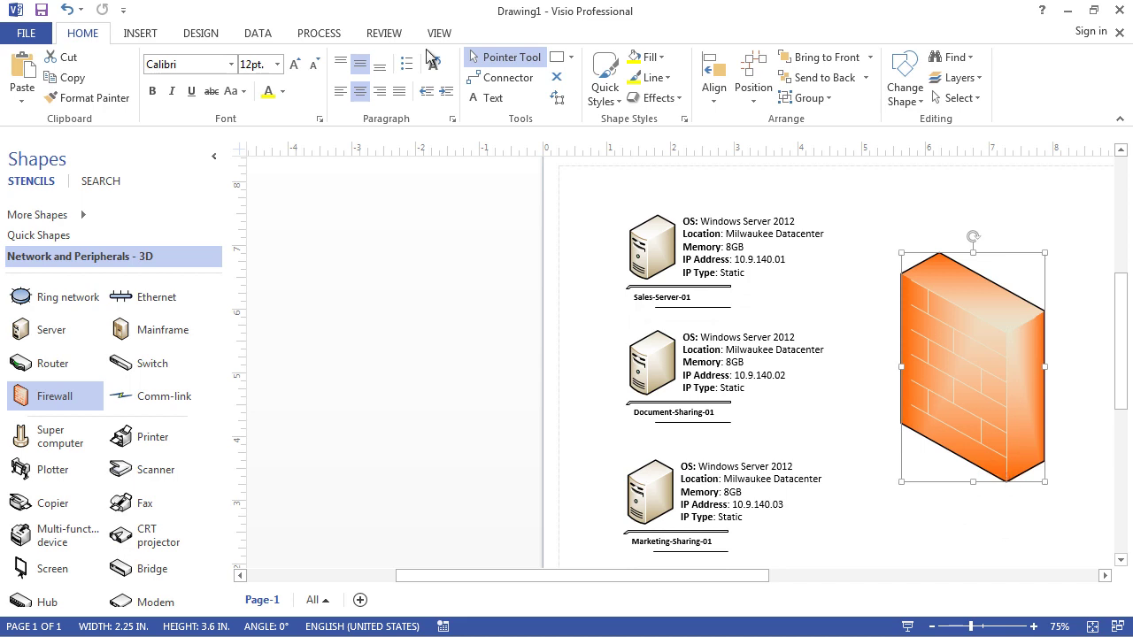
click(496, 78)
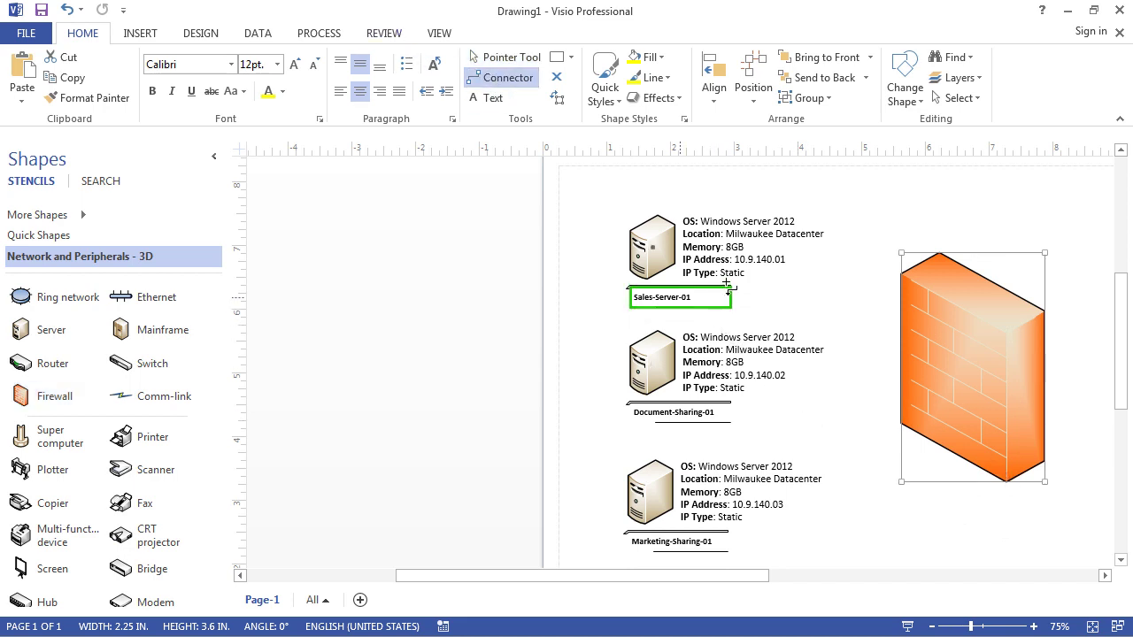
drag(652, 252, 897, 327)
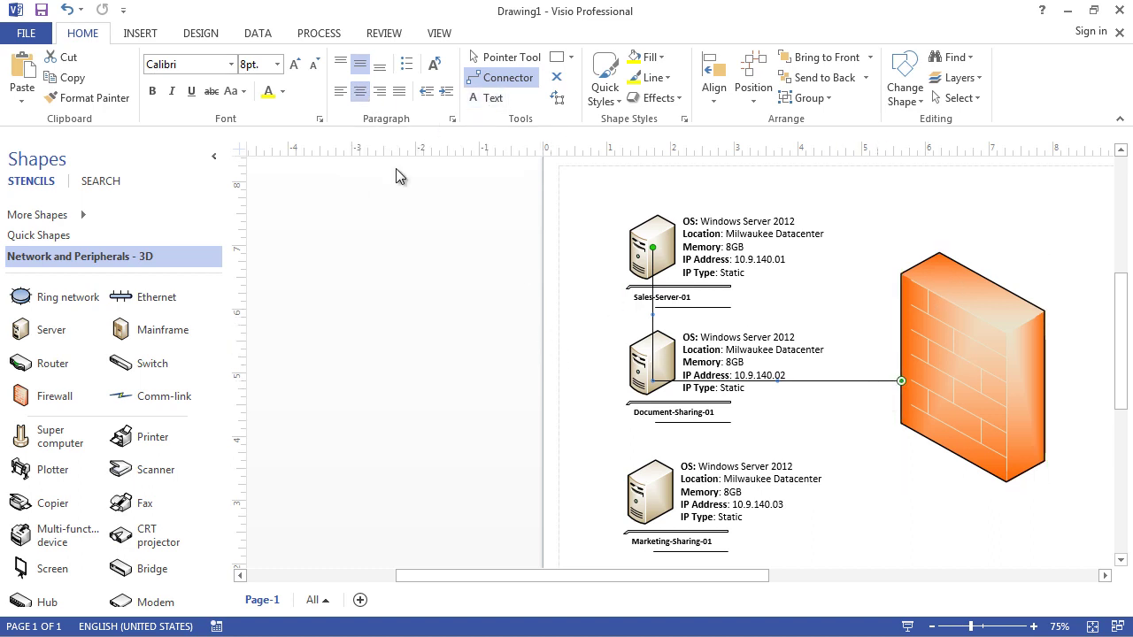
click(67, 9)
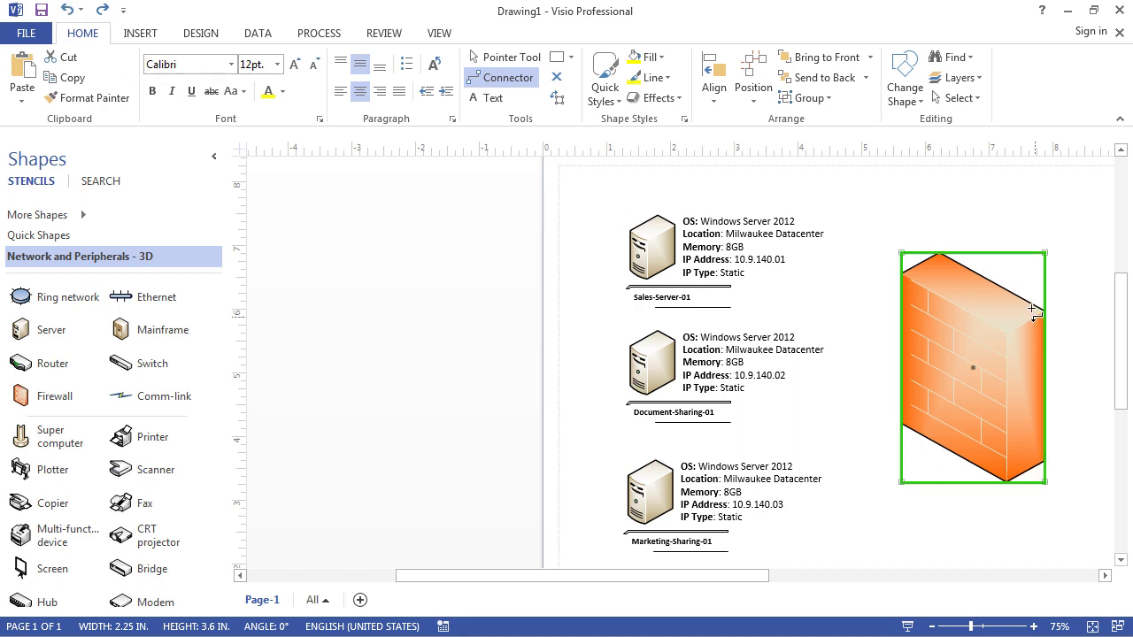
Rearrange the page with the firewall on the left and the three servers on the right.
click(495, 59)
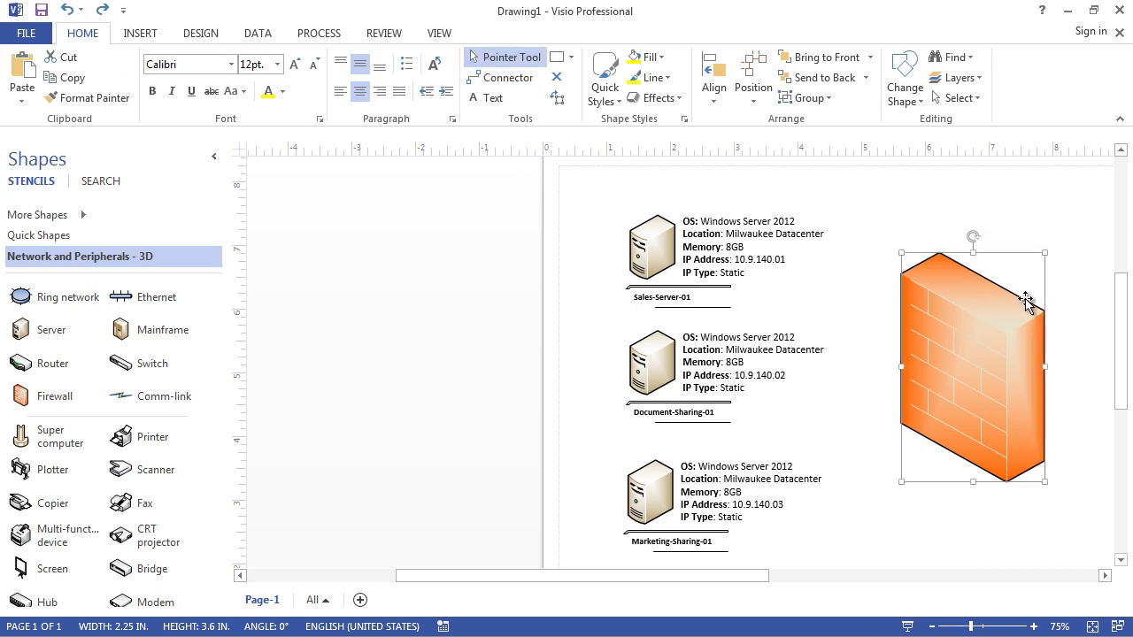
drag(984, 327, 521, 327)
drag(608, 176, 789, 493)
drag(711, 303, 816, 331)
drag(531, 328, 830, 357)
Connect Sales-Server-01 to the firewall with a right-angle connector and adjust its vertical segment.
click(768, 480)
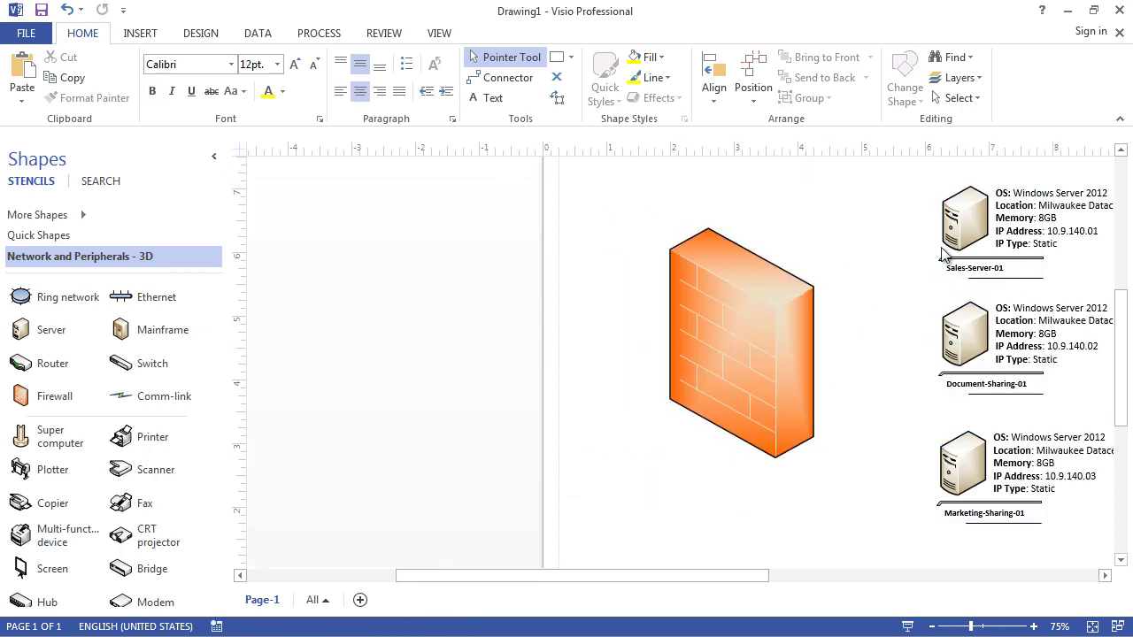
click(511, 80)
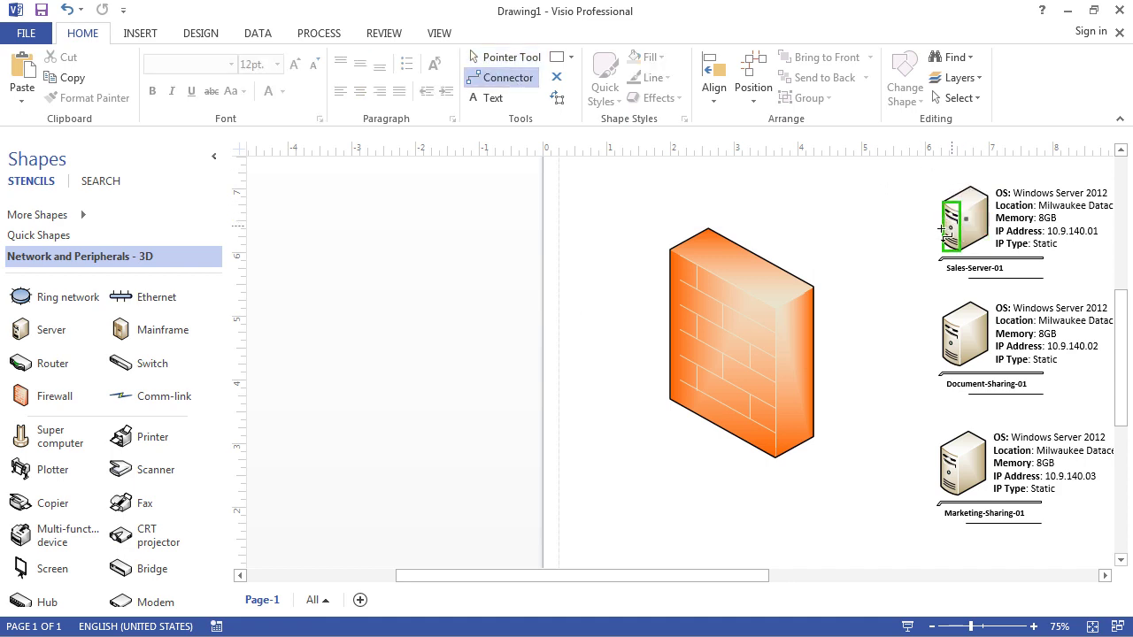
drag(837, 317, 752, 344)
drag(951, 342, 913, 303)
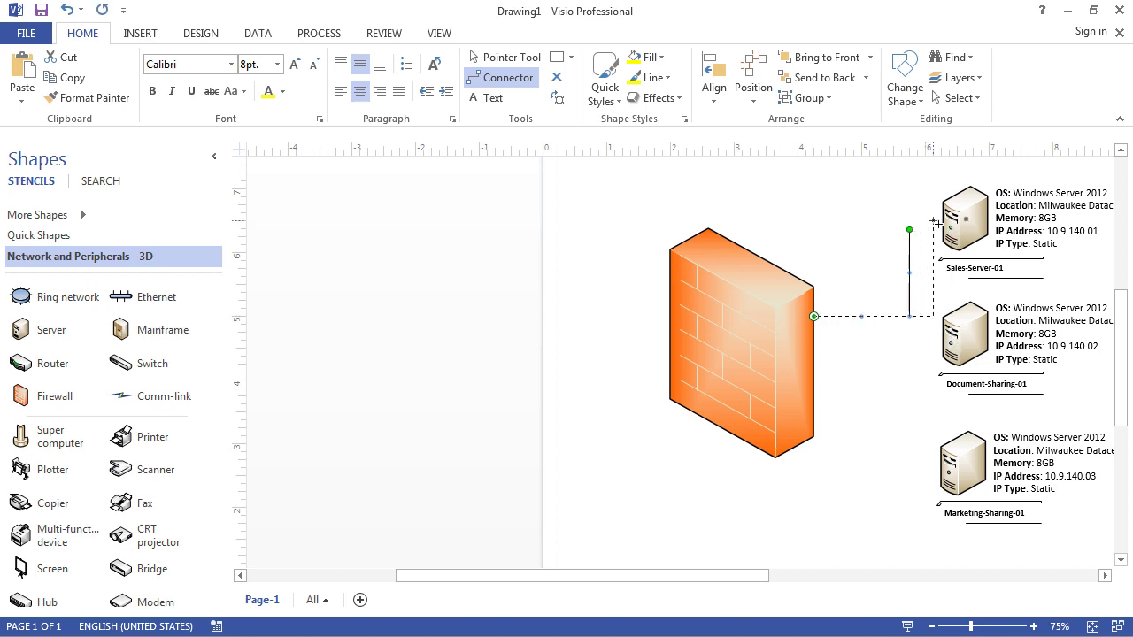
drag(934, 222, 966, 220)
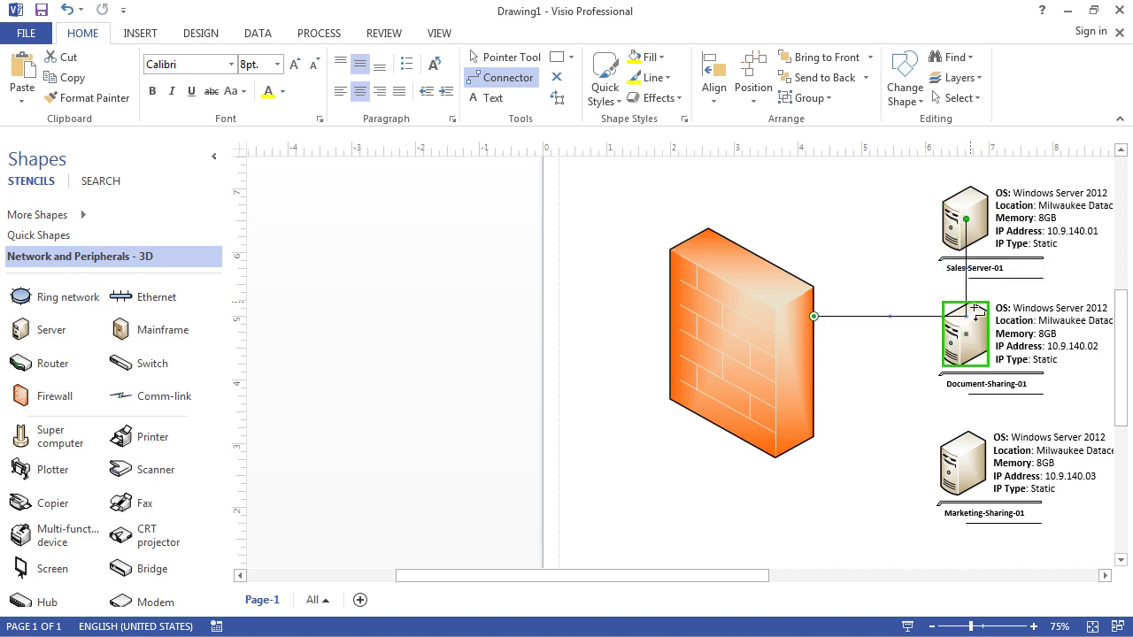
drag(964, 266, 898, 319)
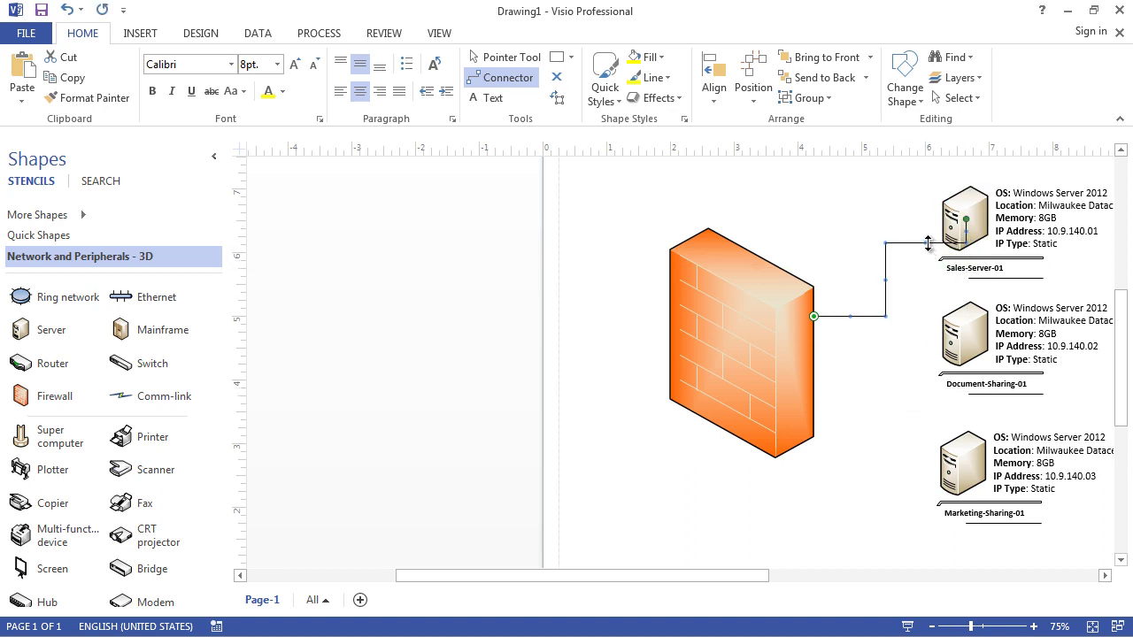
click(902, 381)
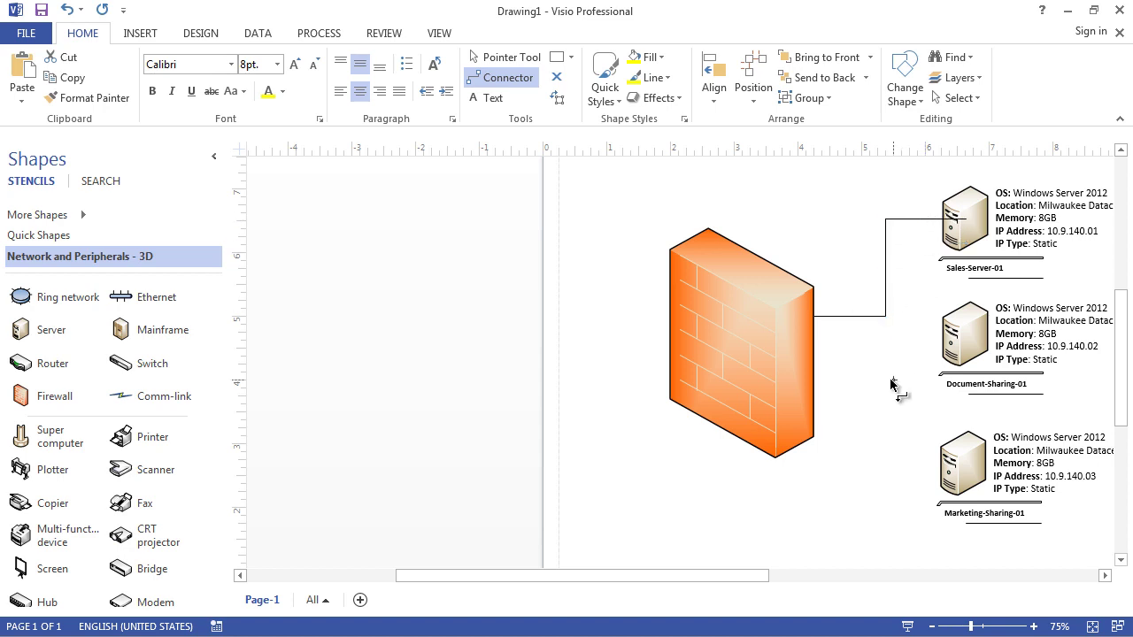
click(885, 317)
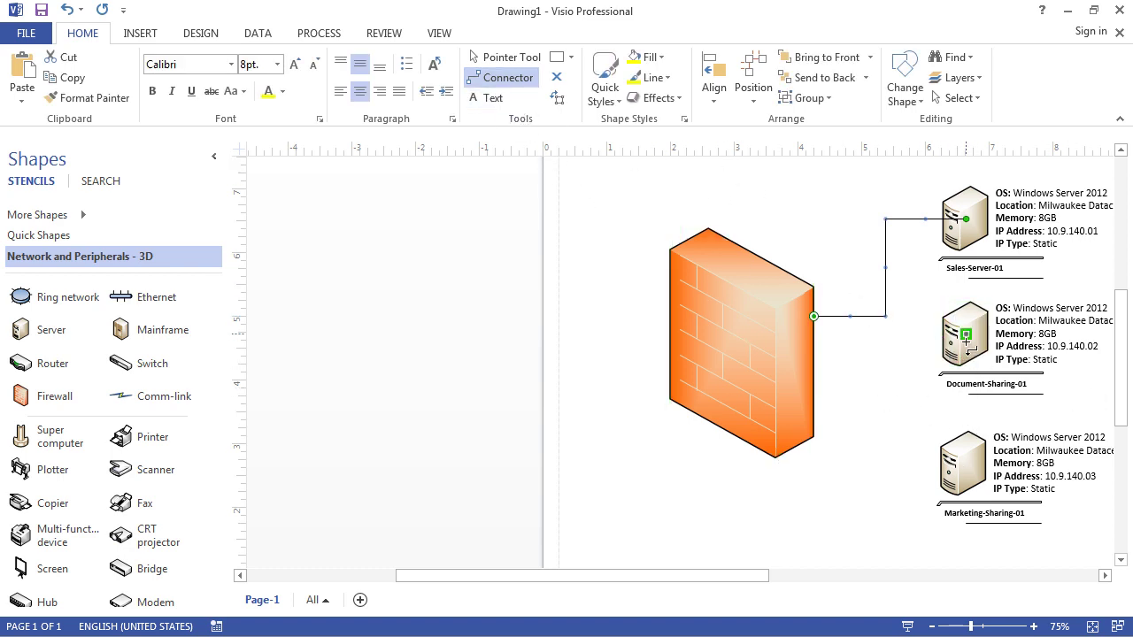
Connect Document-Sharing-01 and Marketing-Sharing-01 to the firewall, lining up the Marketing route.
drag(870, 333, 815, 329)
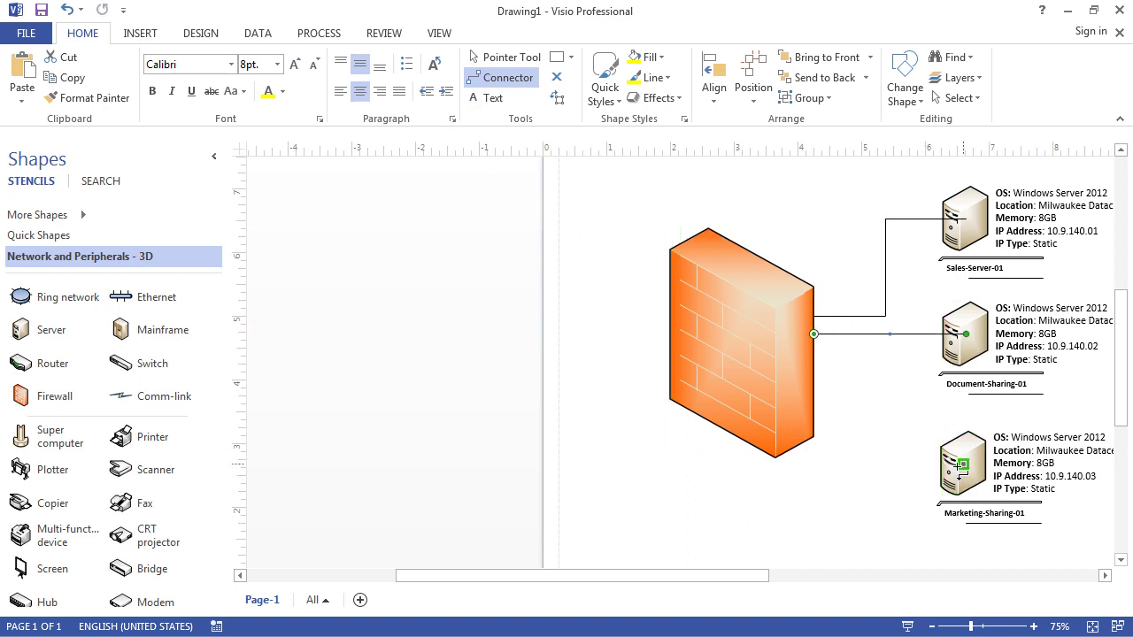
drag(815, 366, 744, 441)
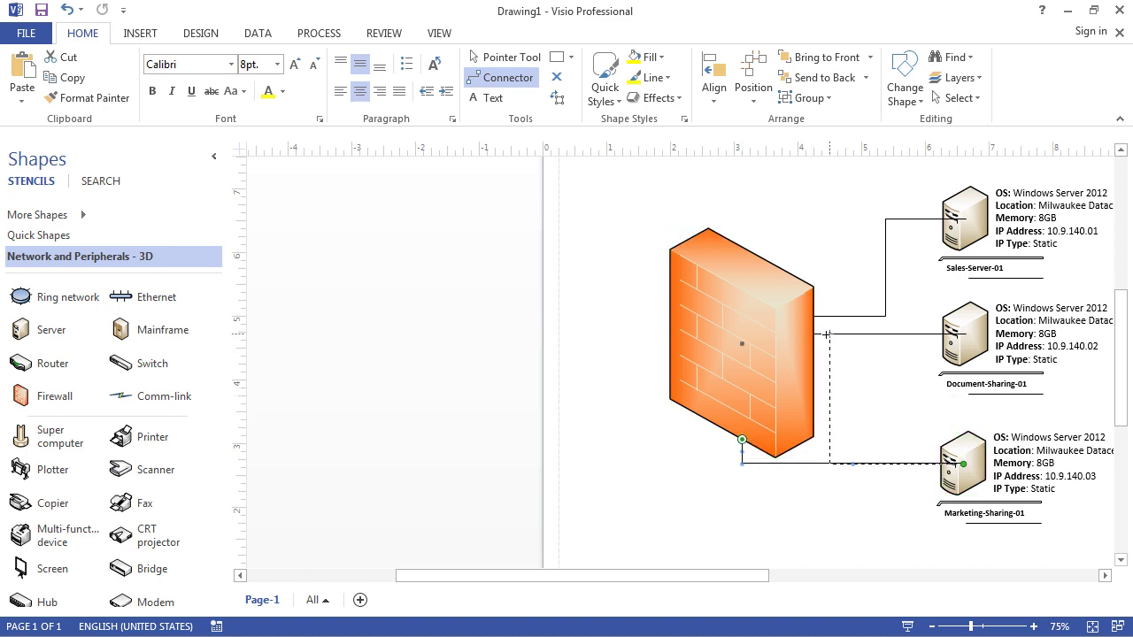
drag(820, 335, 807, 454)
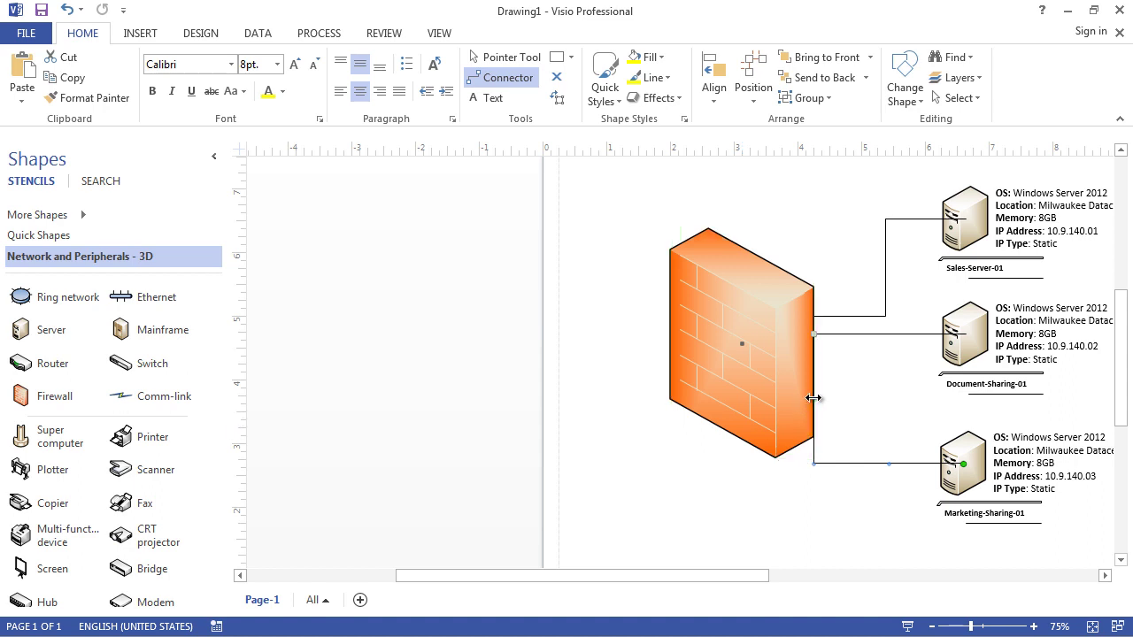
drag(838, 399, 885, 398)
Clear the selection, leaving all three connectors on one shared vertical trunk.
click(865, 546)
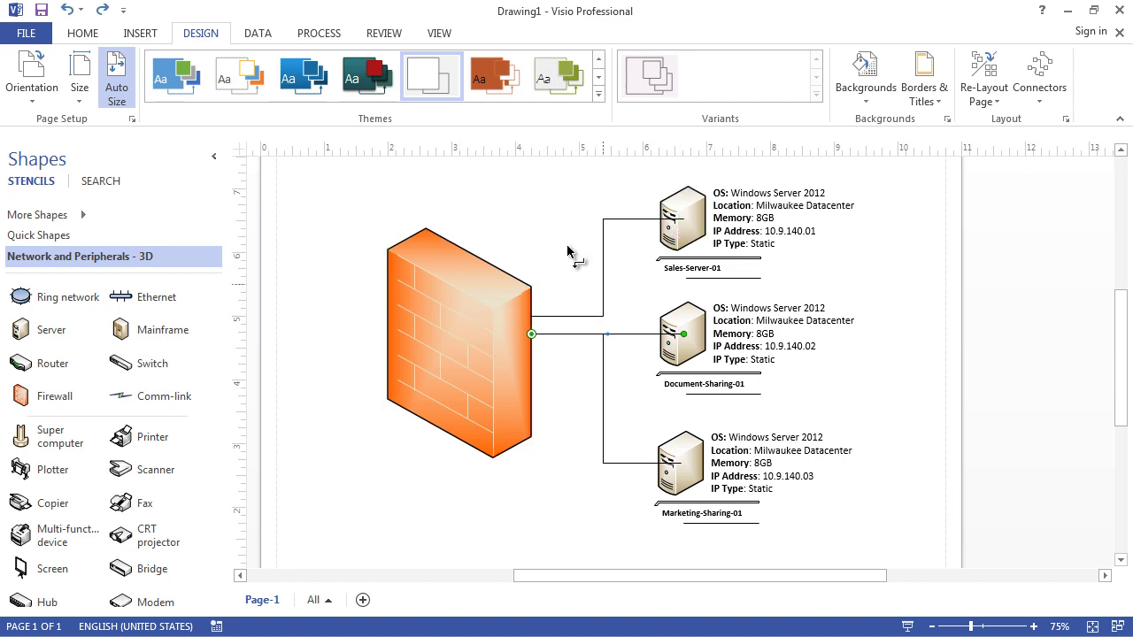
Try Straight Connector on the Sales-Server-01 link, then undo to keep it right-angled.
click(84, 35)
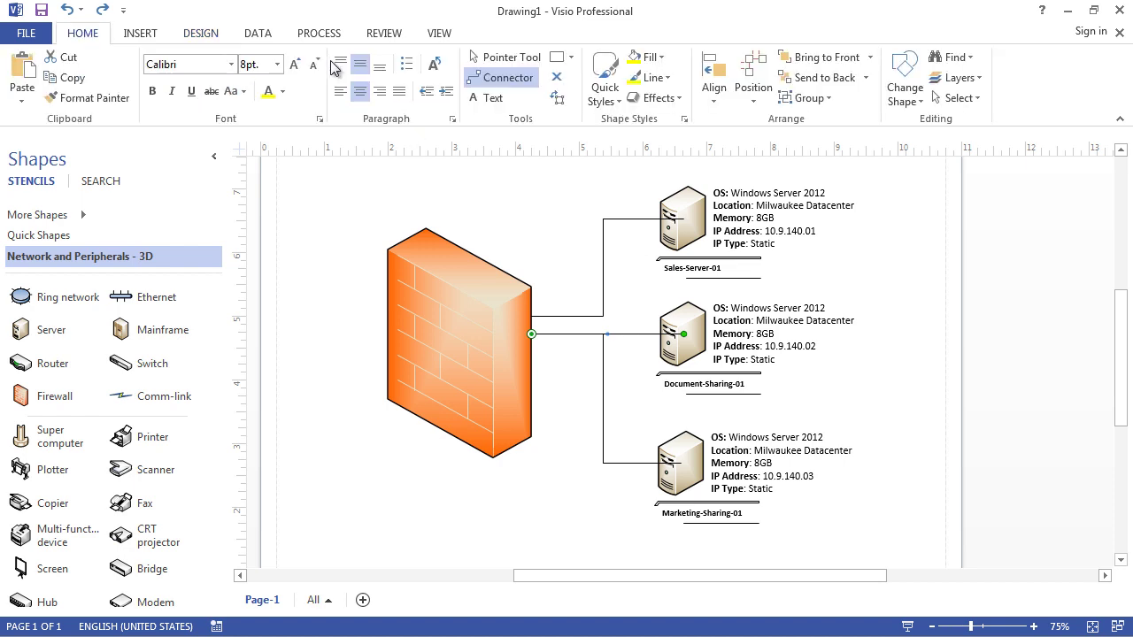
click(509, 64)
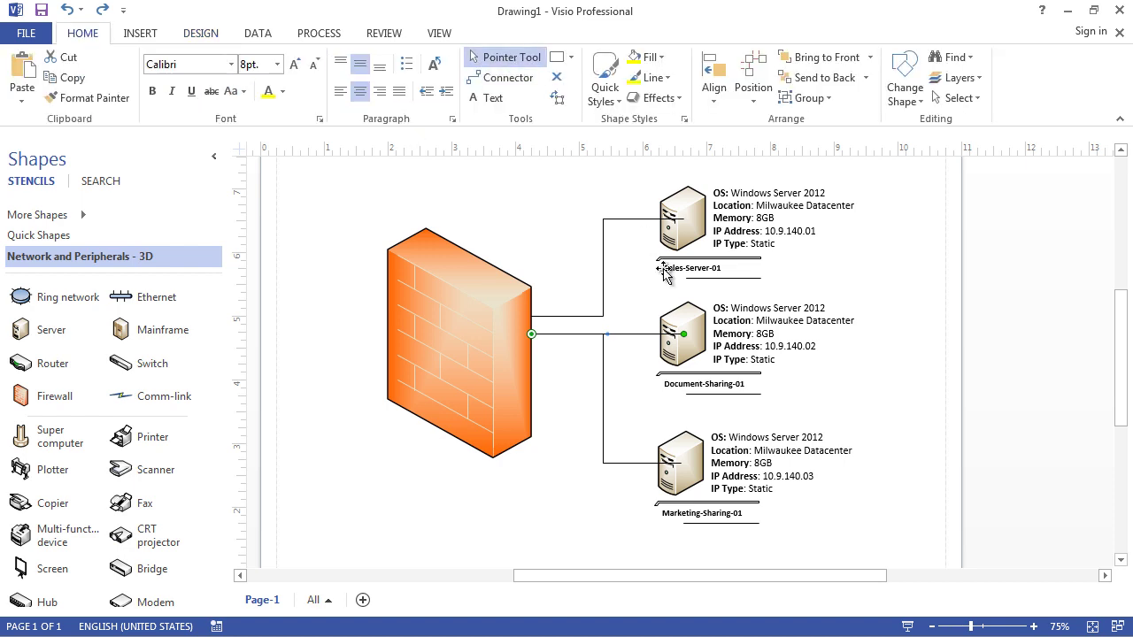
click(602, 281)
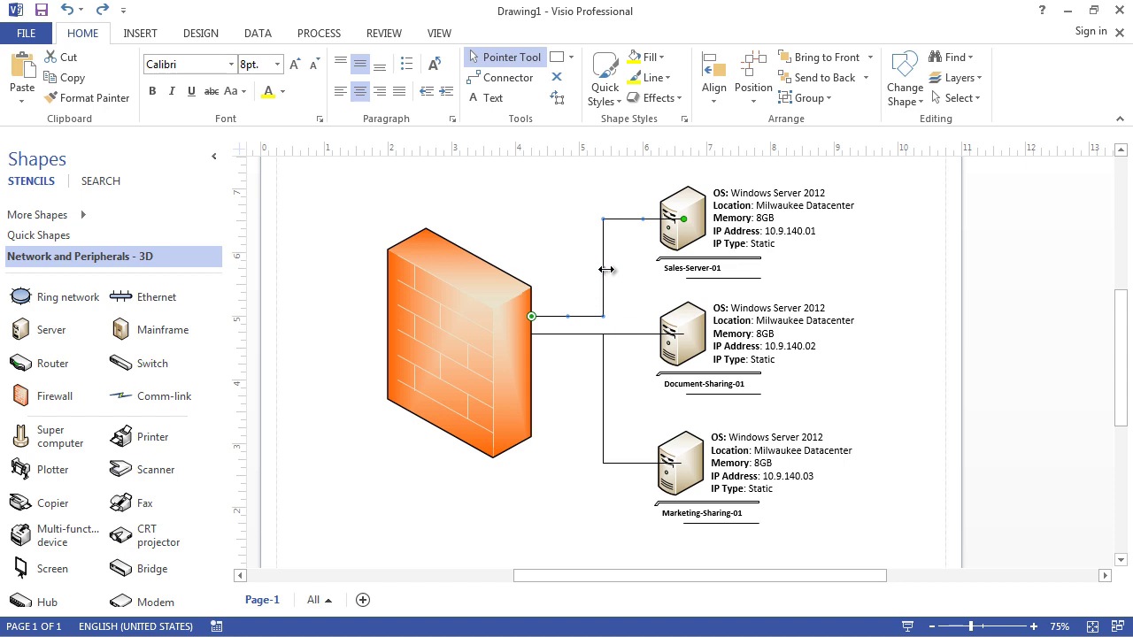
right_click(604, 283)
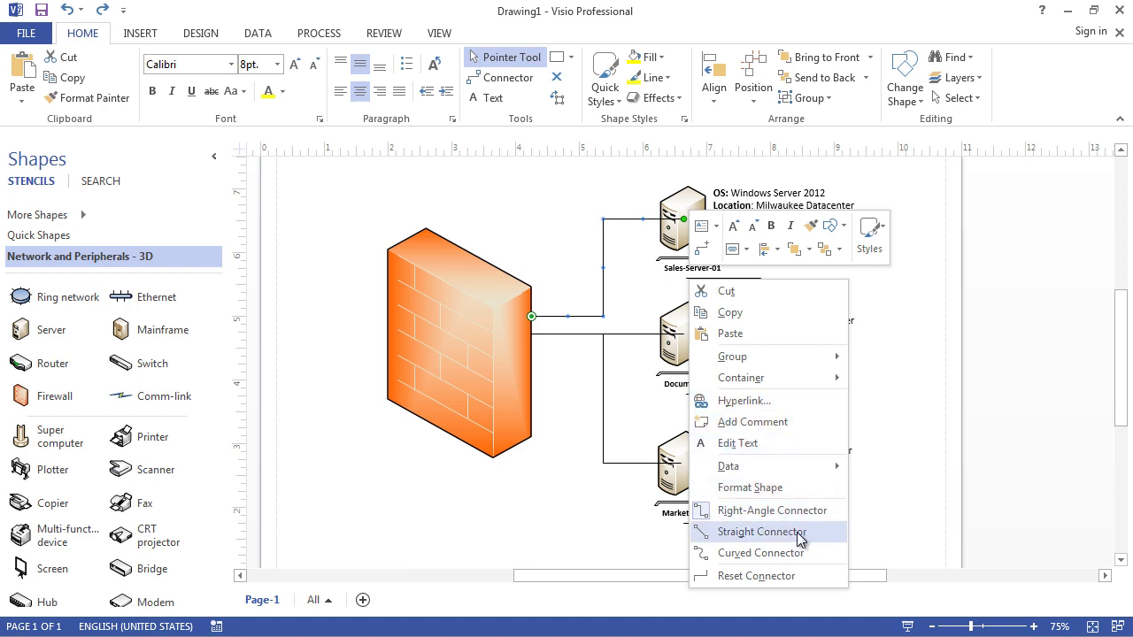
click(761, 532)
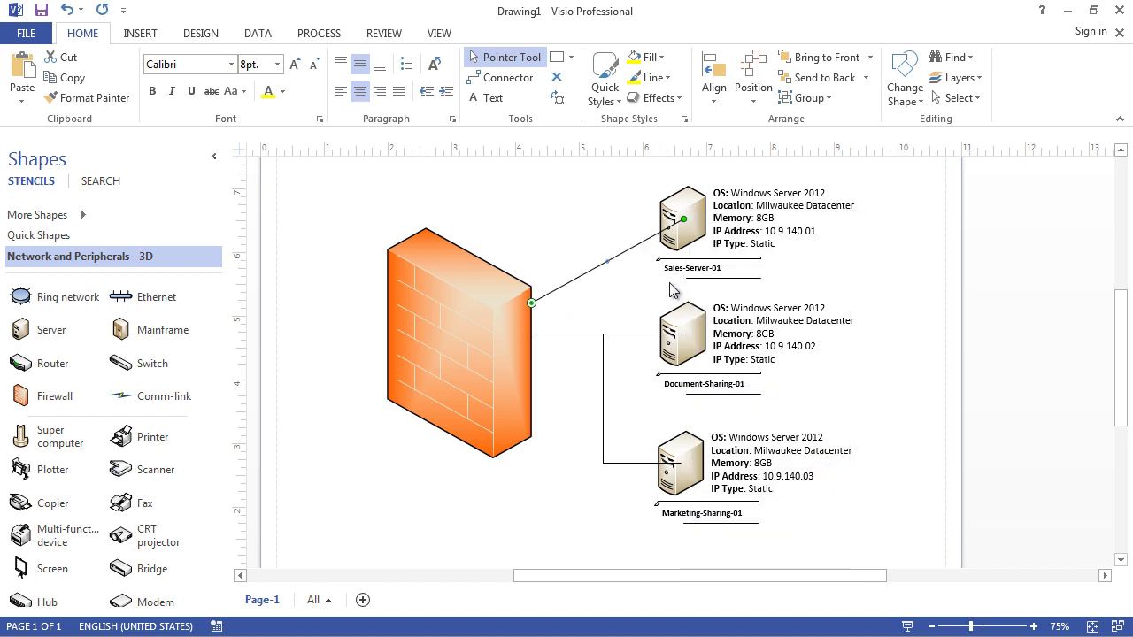
click(67, 11)
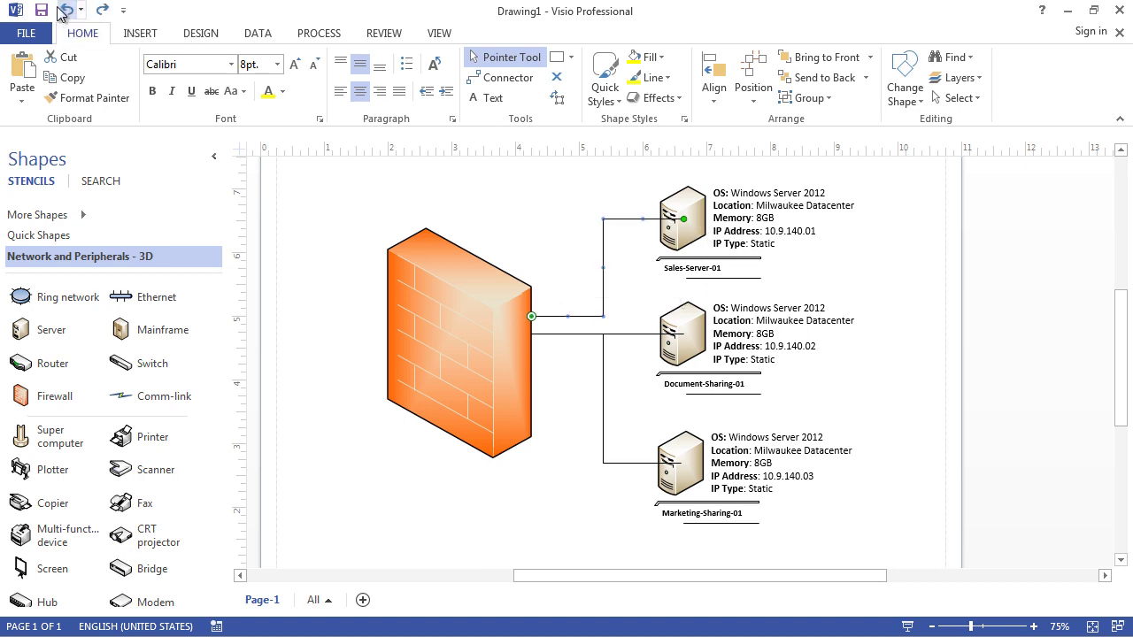
right_click(602, 301)
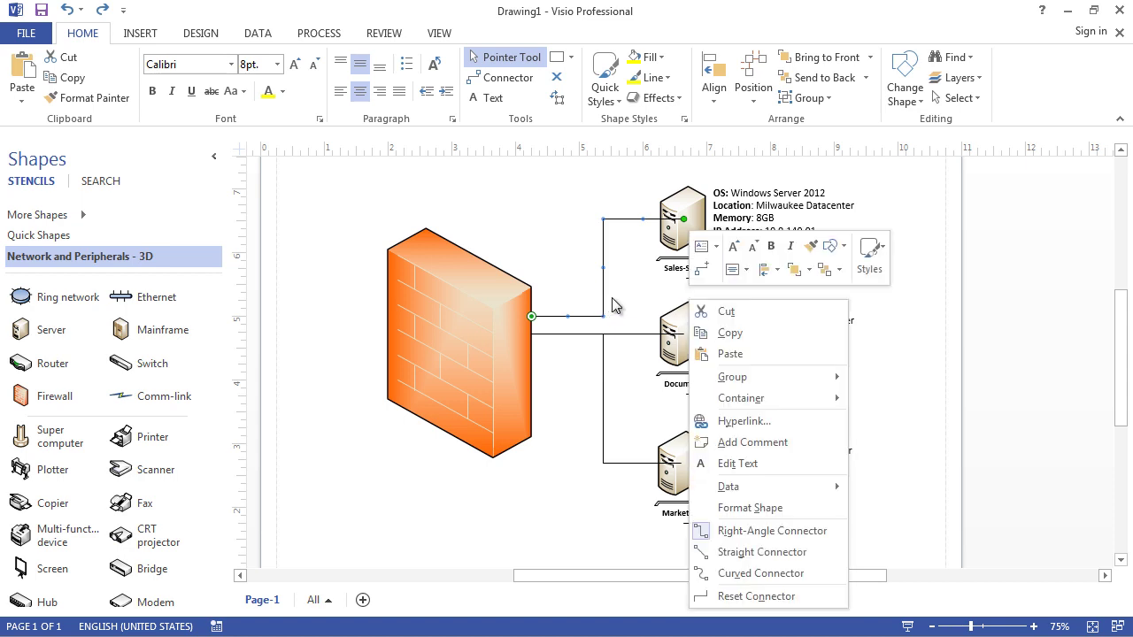
In Format Shape > Line, give the Sales-Server-01 connector style 06 begin and end arrows.
click(747, 508)
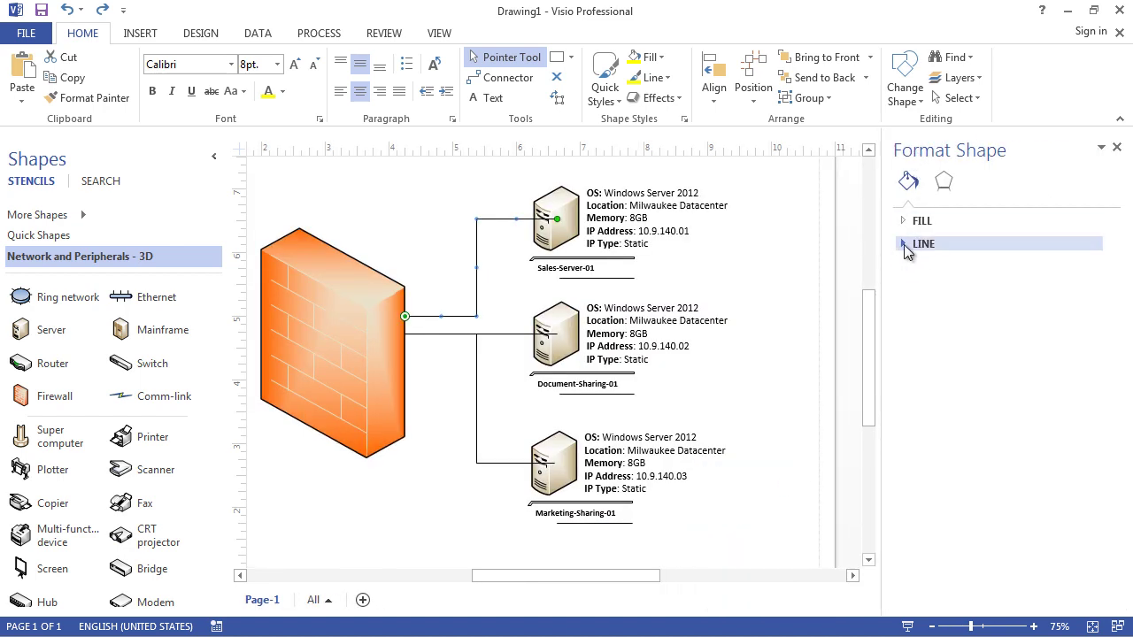
click(904, 245)
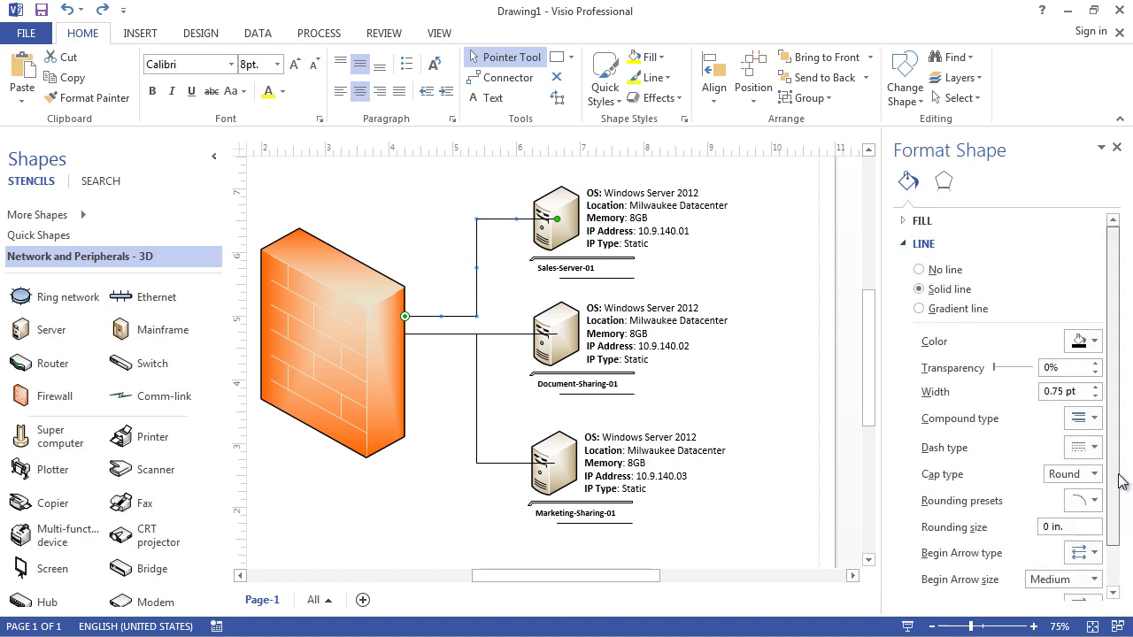
scroll(1124, 513, down, 1)
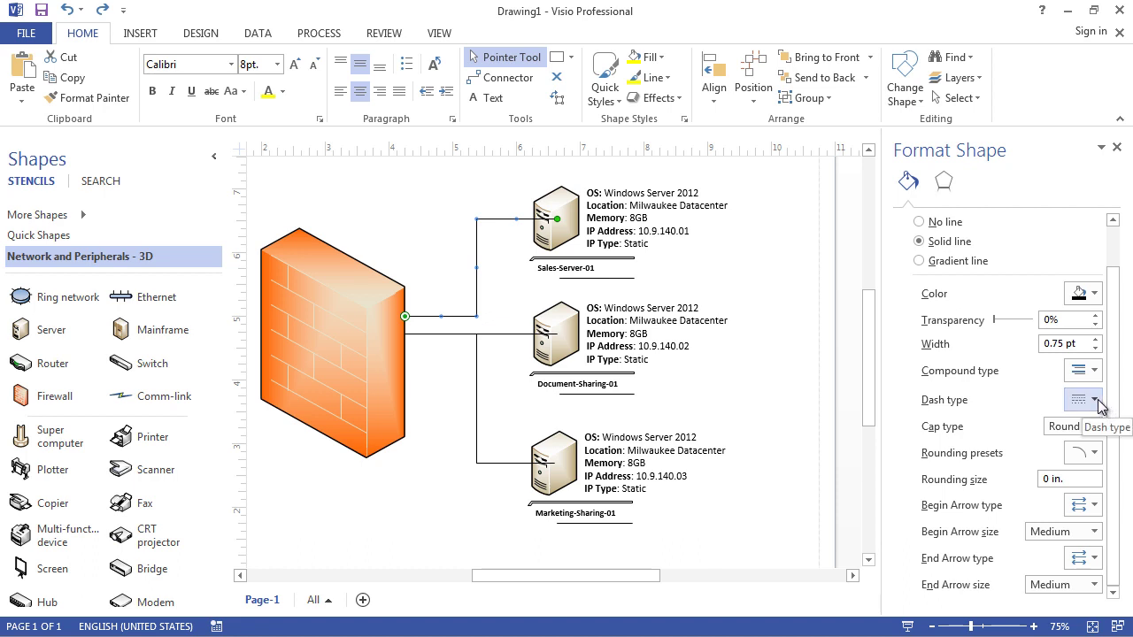
click(1096, 508)
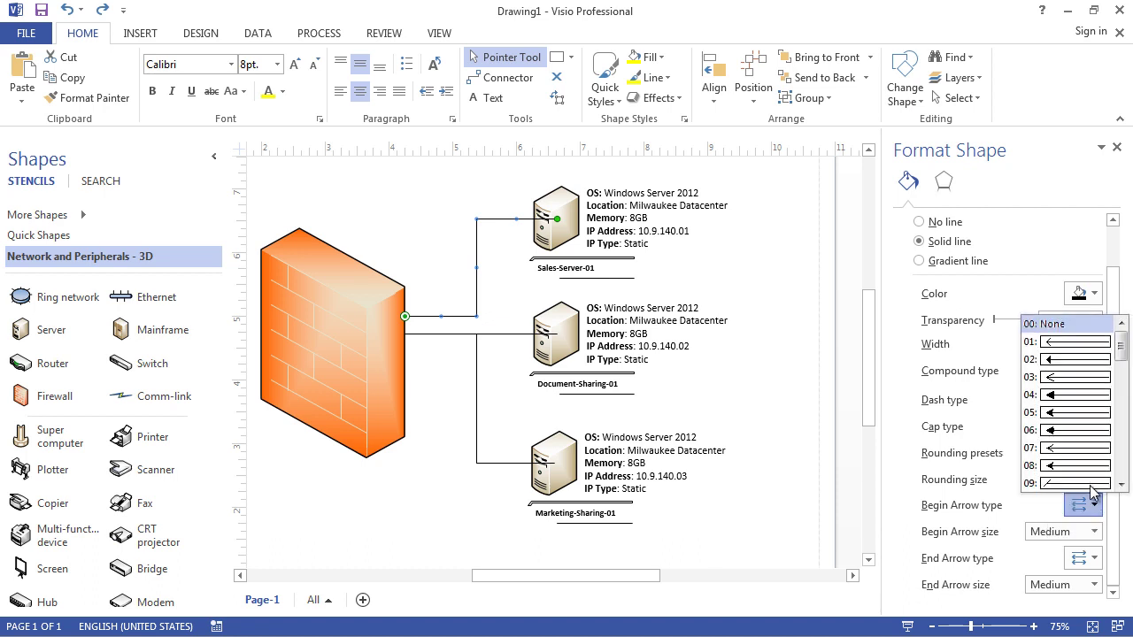
click(1070, 395)
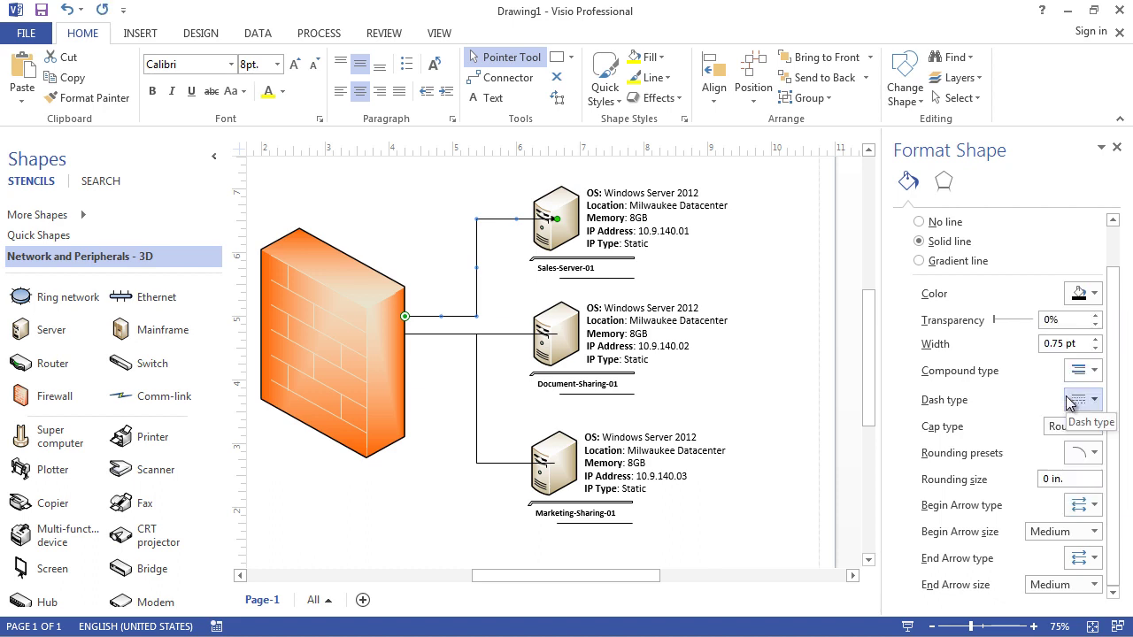
click(1098, 562)
click(1098, 484)
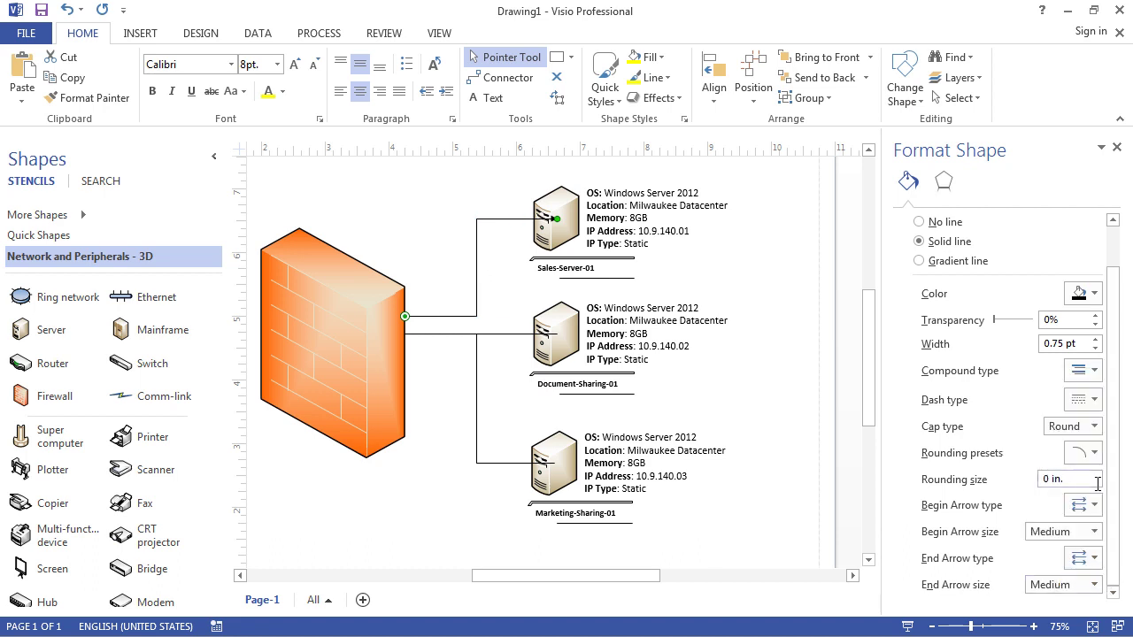
Set the Document-Sharing-01 connector's begin and end arrows to style 06.
click(502, 333)
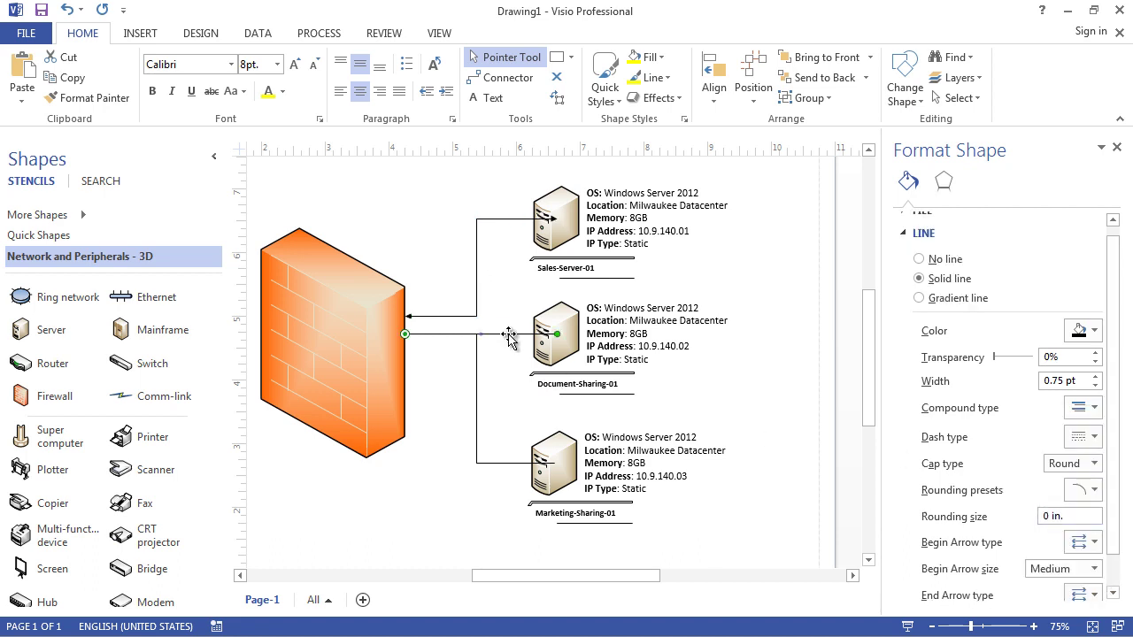
click(1095, 542)
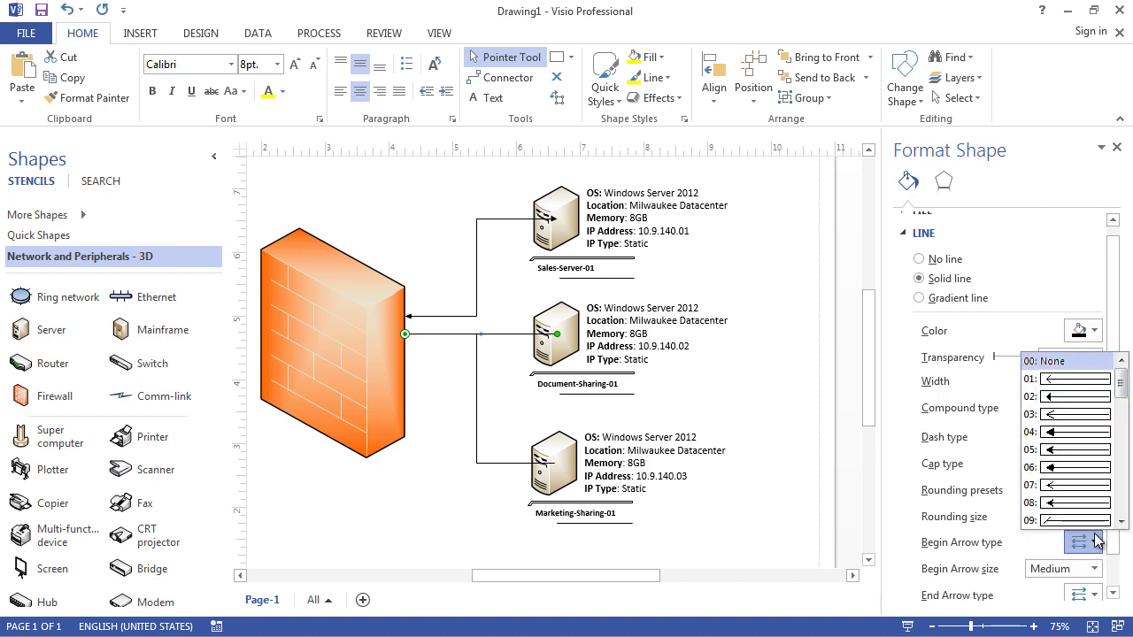
click(1079, 469)
scroll(1113, 539, down, 1)
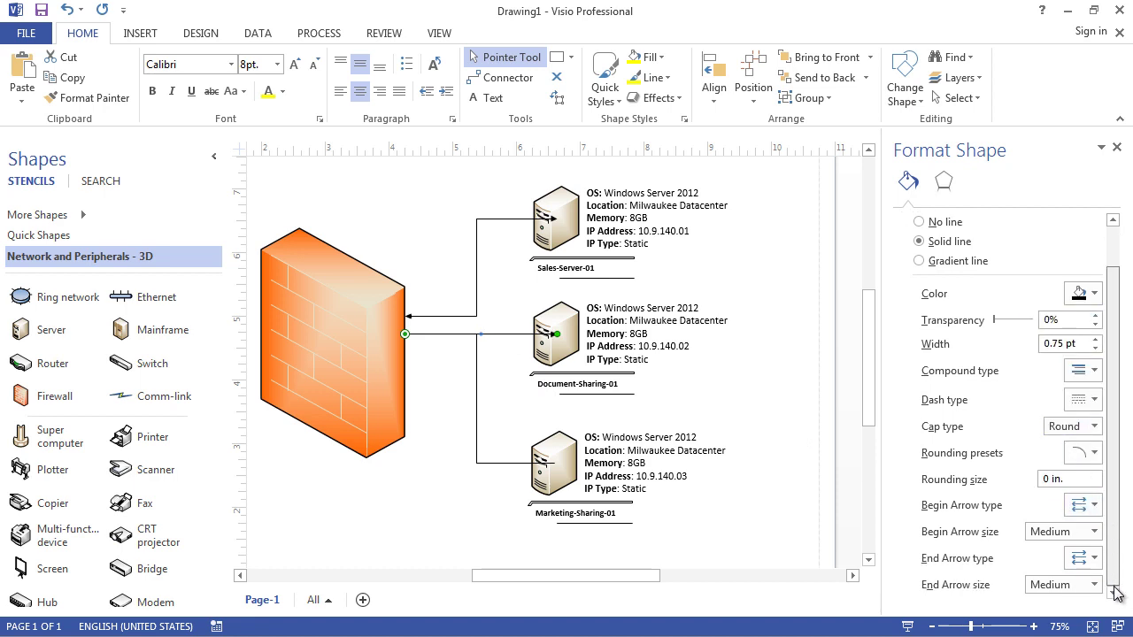
click(1085, 559)
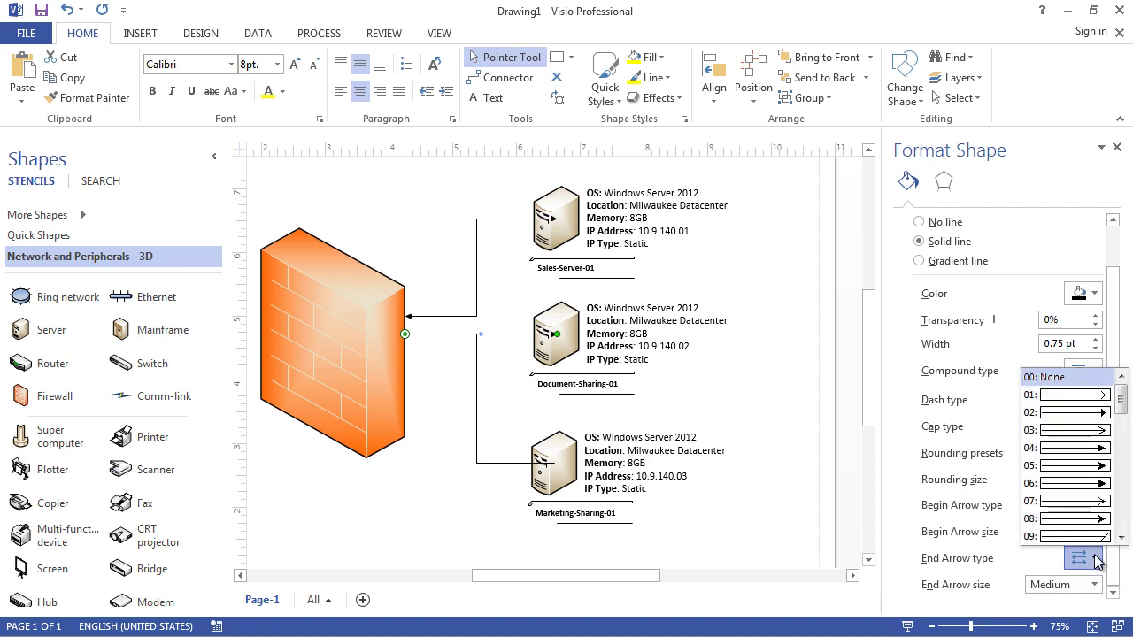
click(1089, 484)
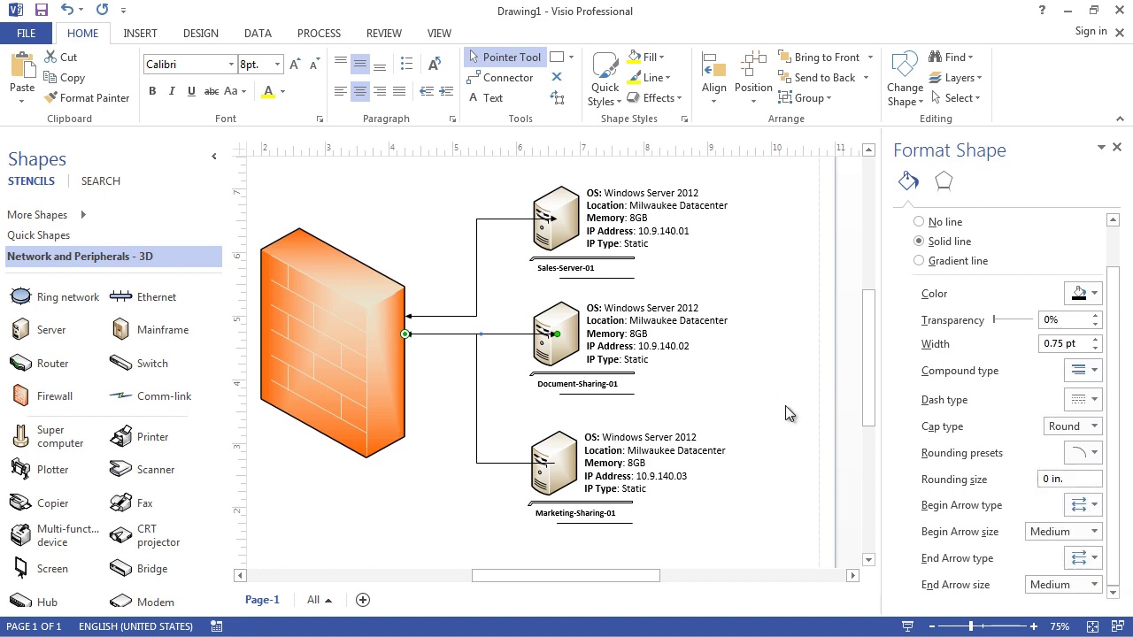
Set the Marketing-Sharing-01 connector's begin and end arrows to style 06.
click(476, 436)
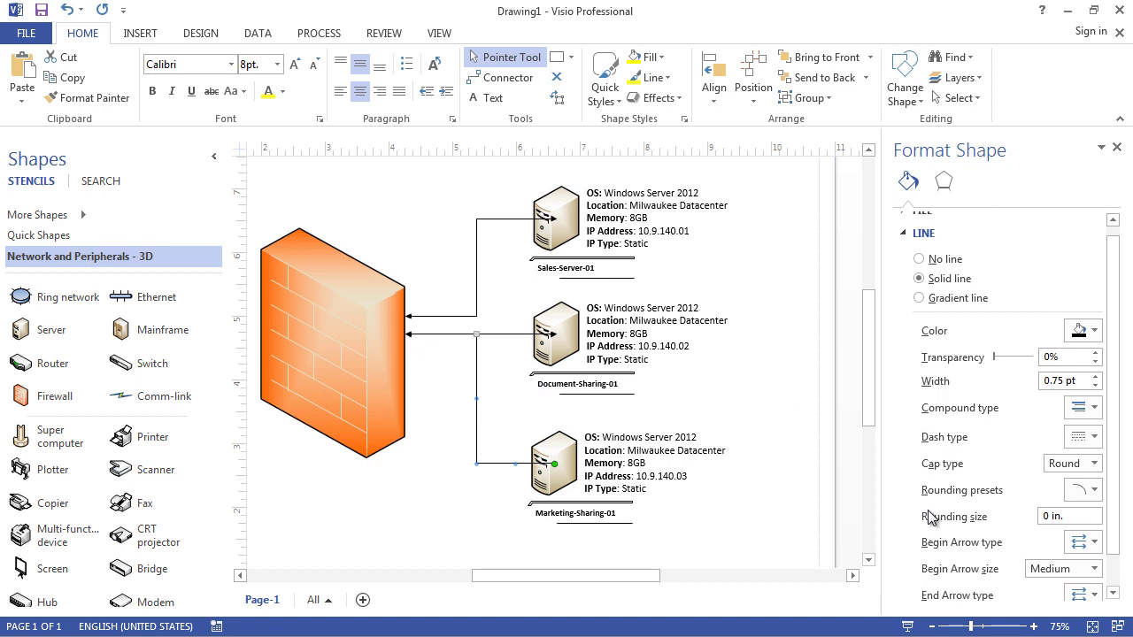
click(1094, 542)
click(1089, 478)
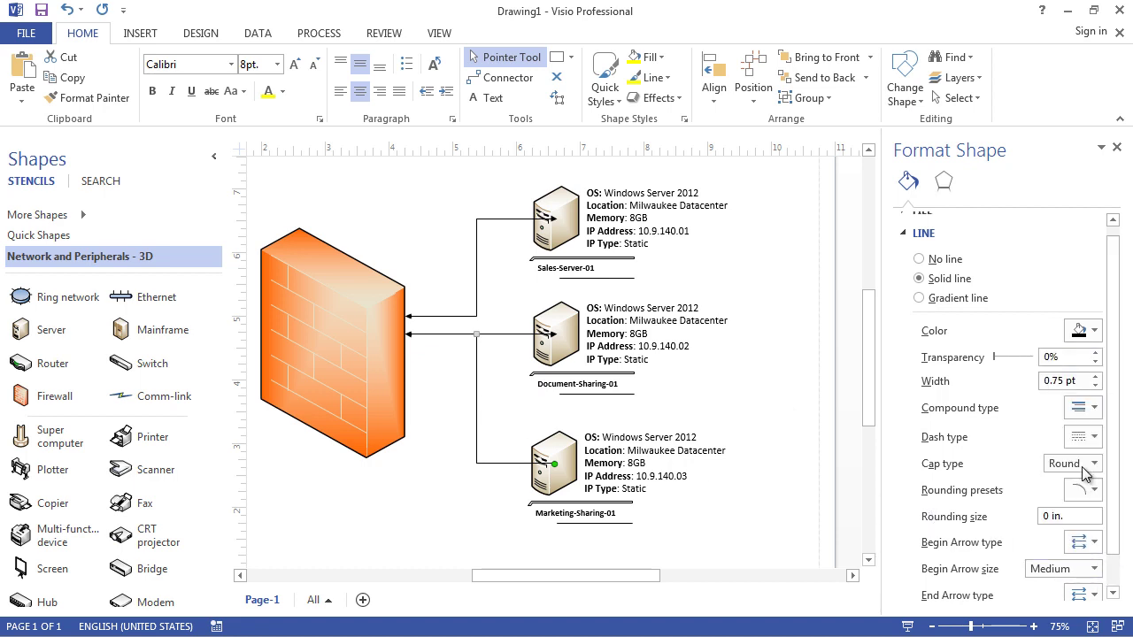
drag(1123, 539, 1122, 572)
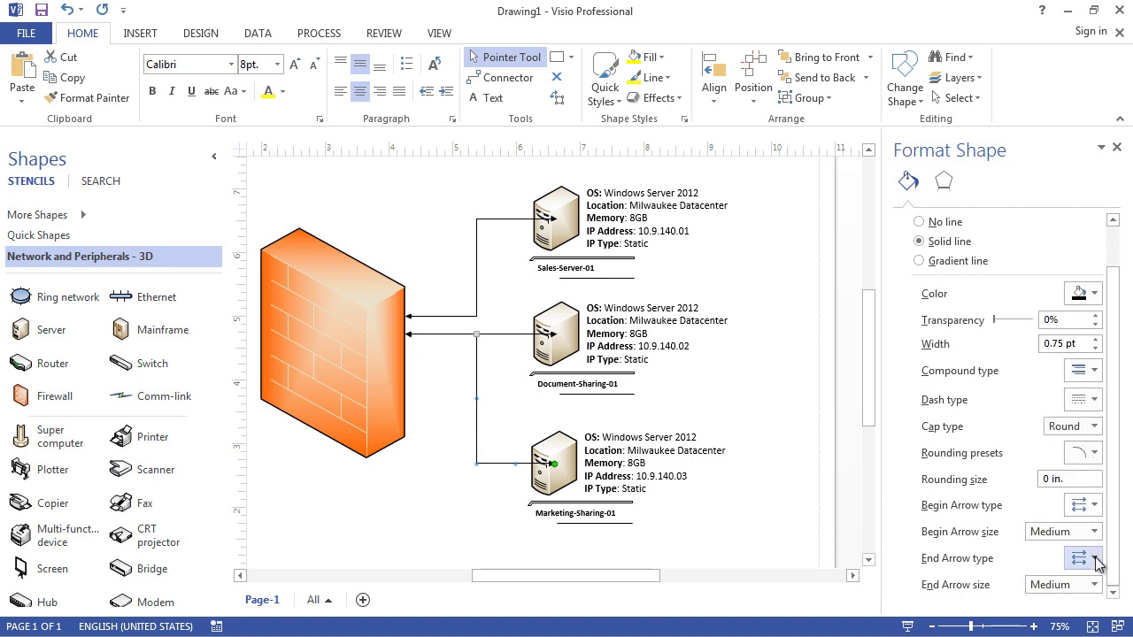
click(1094, 557)
click(1084, 487)
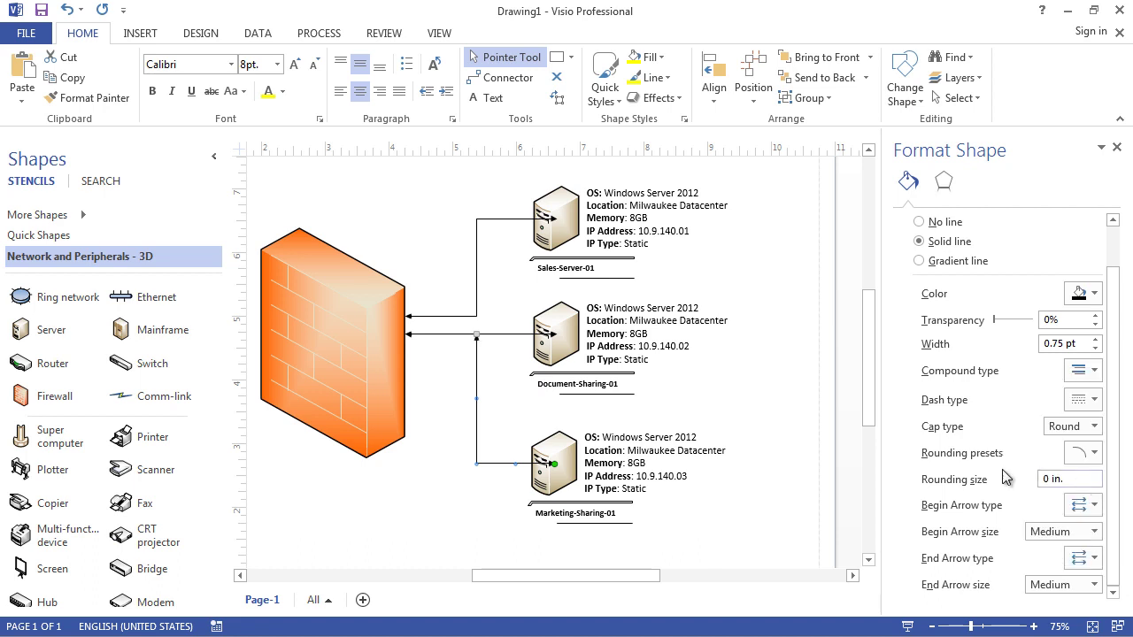
click(742, 409)
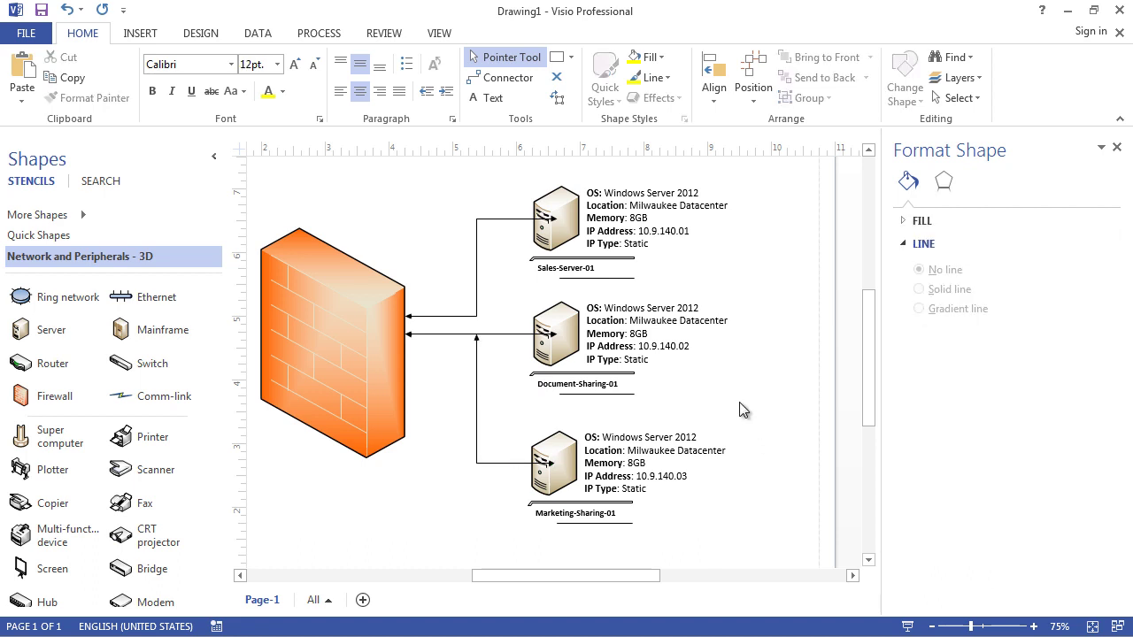
Expand the full Themes gallery on the DESIGN tab.
drag(630, 576, 624, 576)
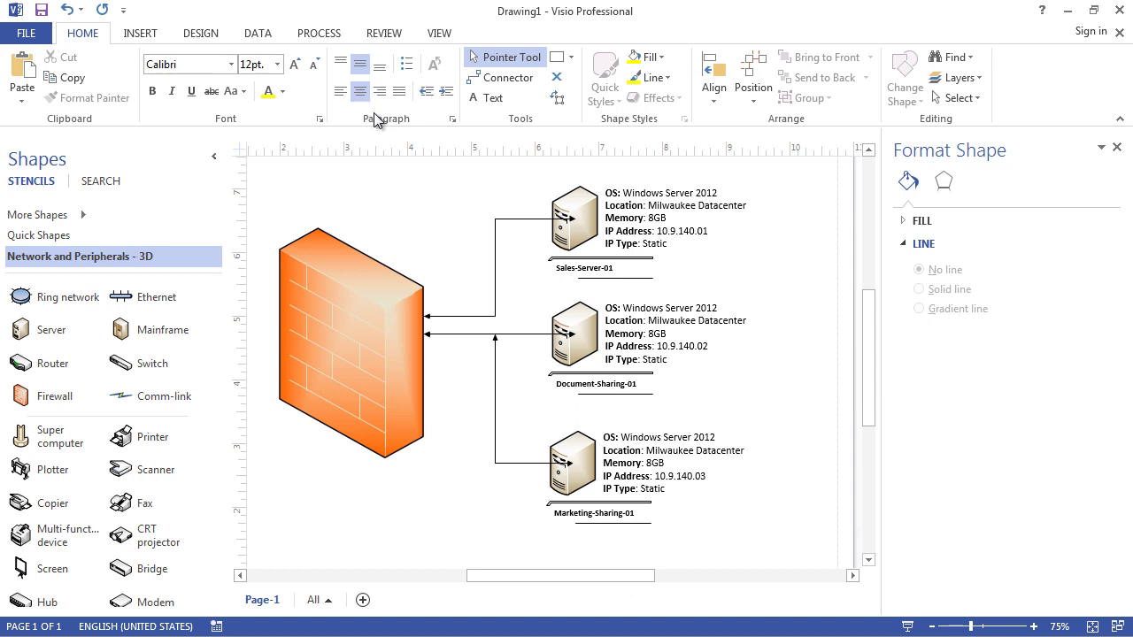
click(201, 34)
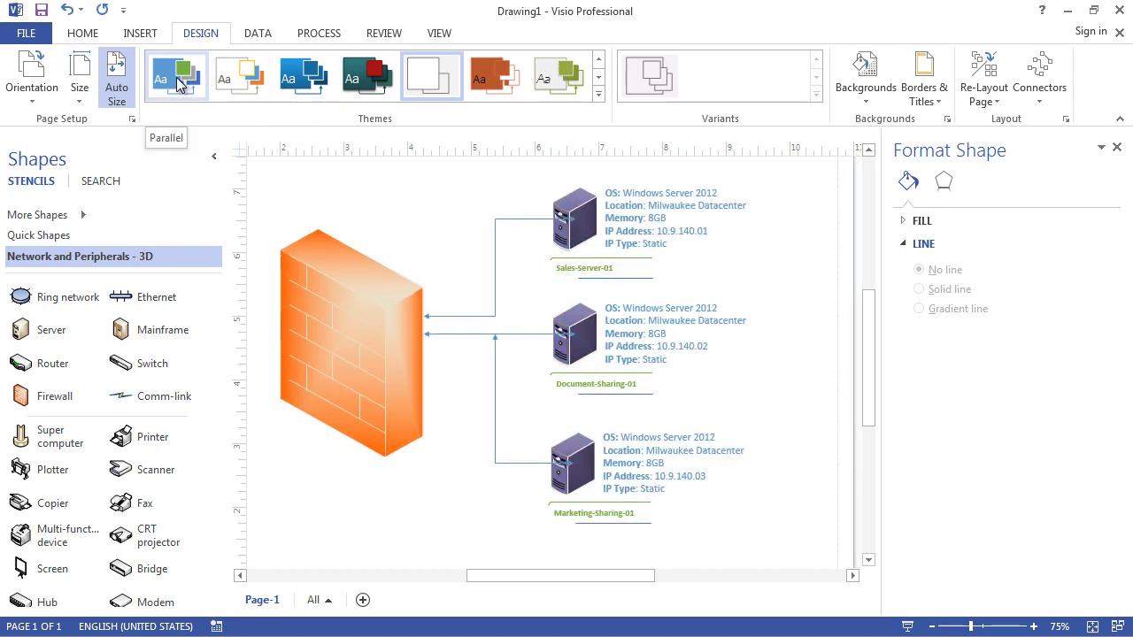
click(598, 95)
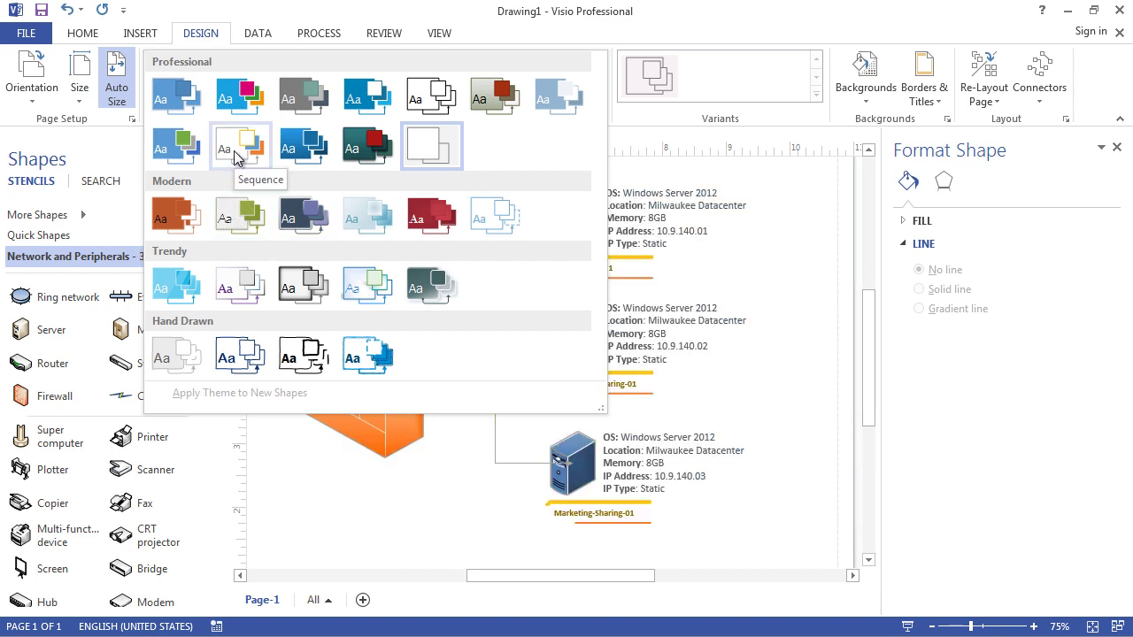
Preview Professional, Trendy and other themes, then apply the first orange Modern theme.
click(243, 103)
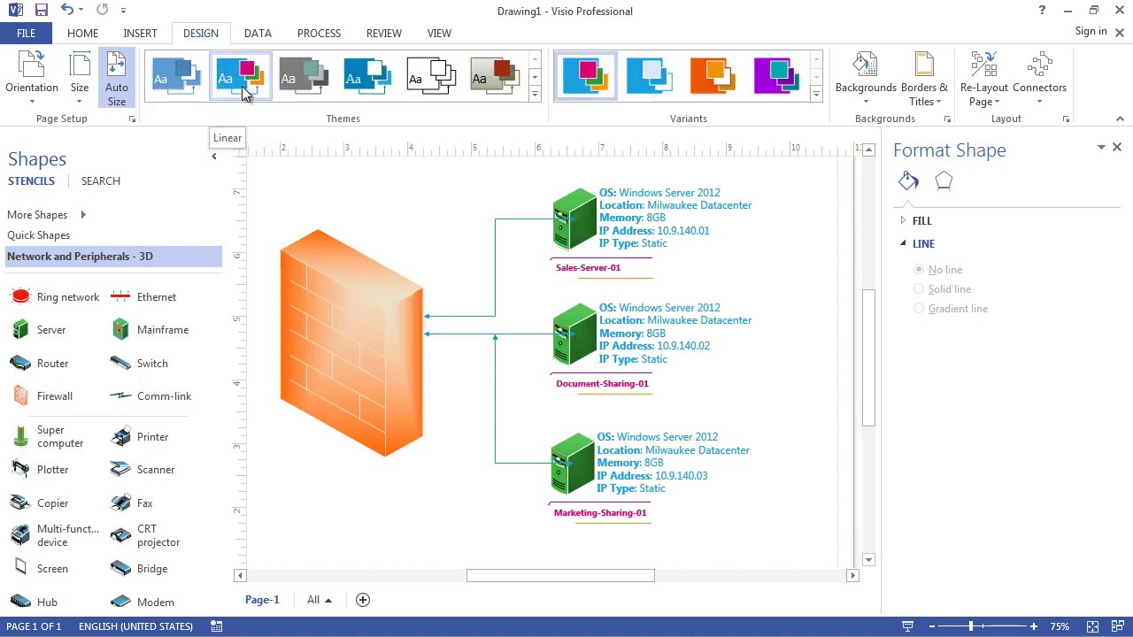
click(368, 78)
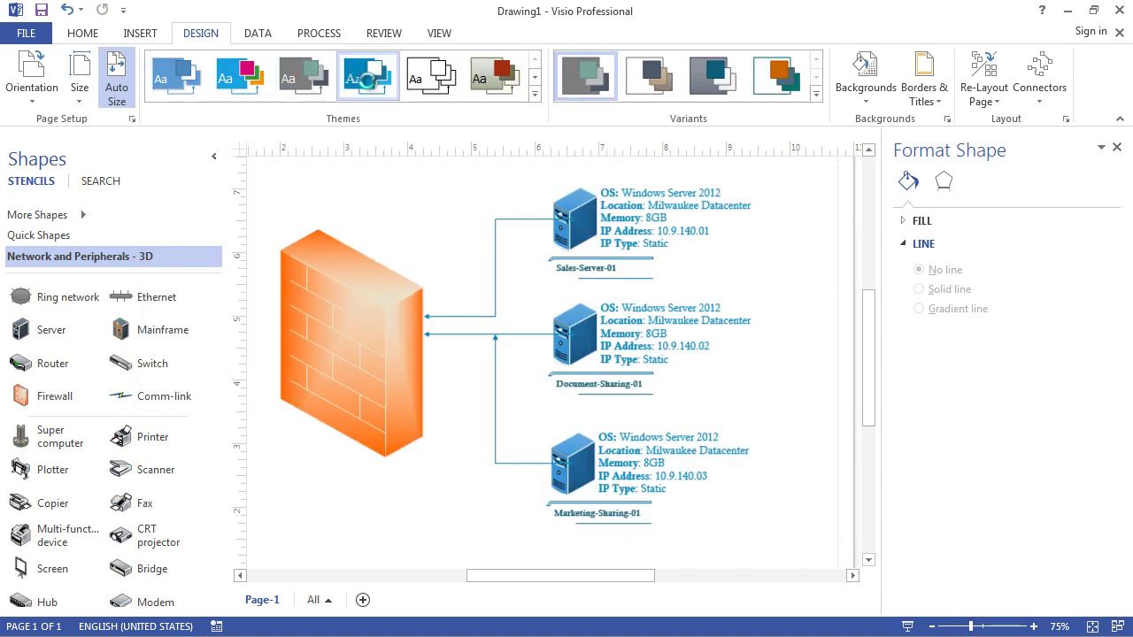
click(492, 79)
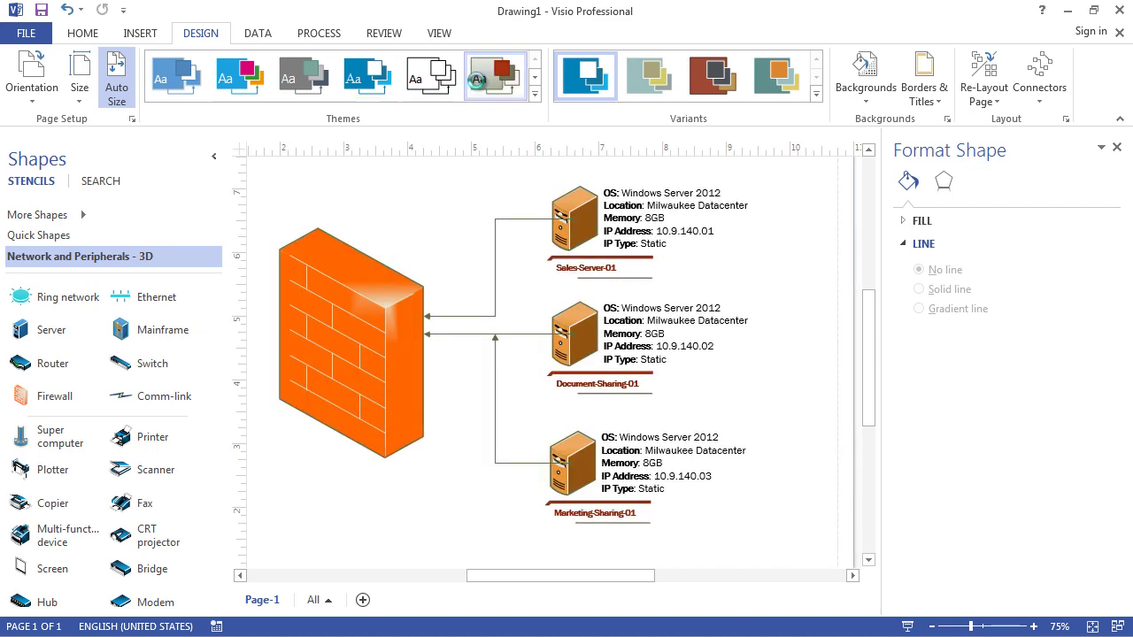
click(176, 78)
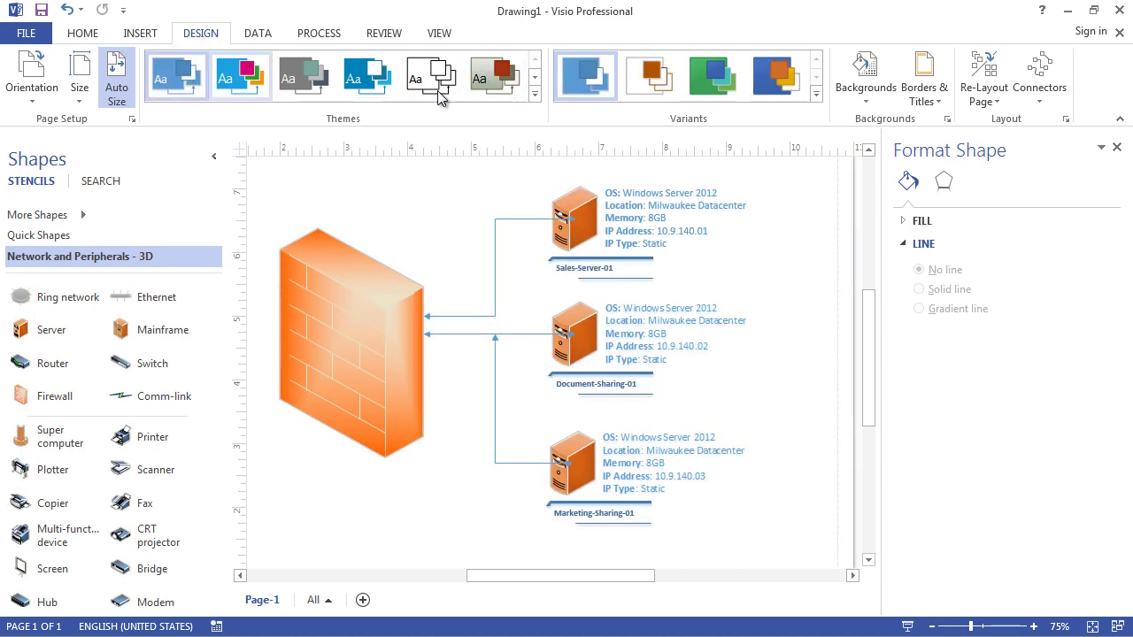
click(535, 96)
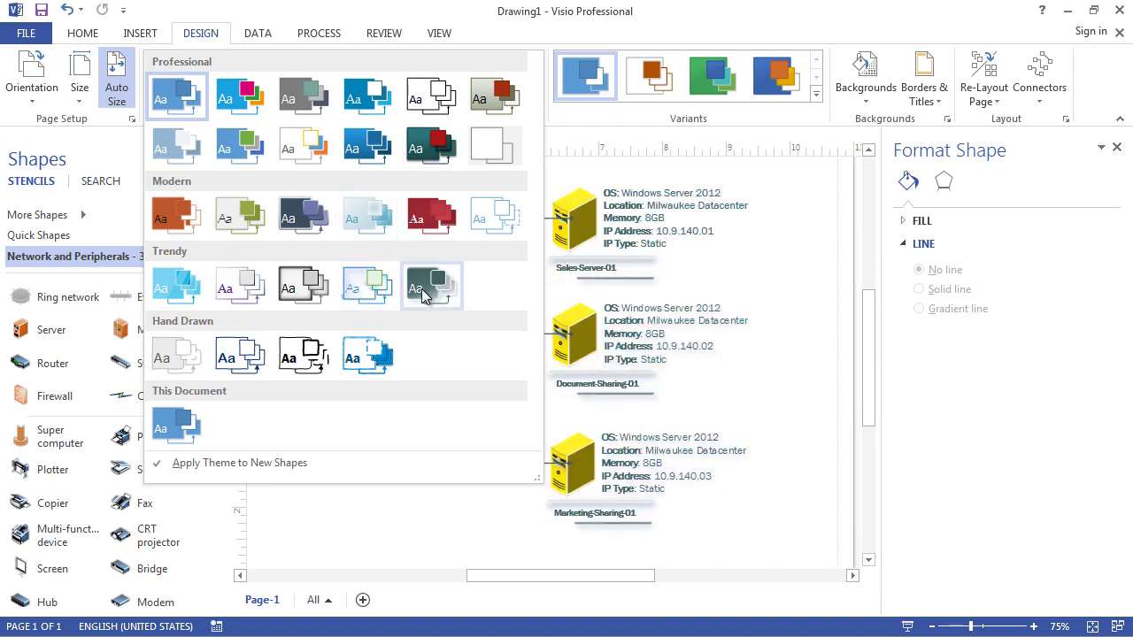
click(364, 285)
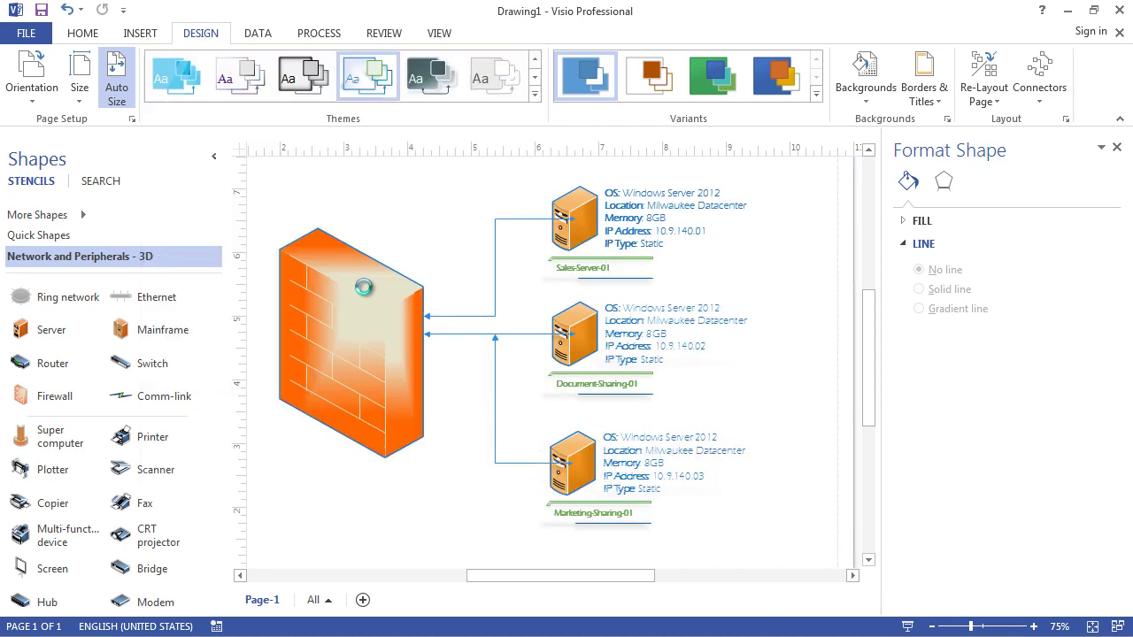
click(535, 96)
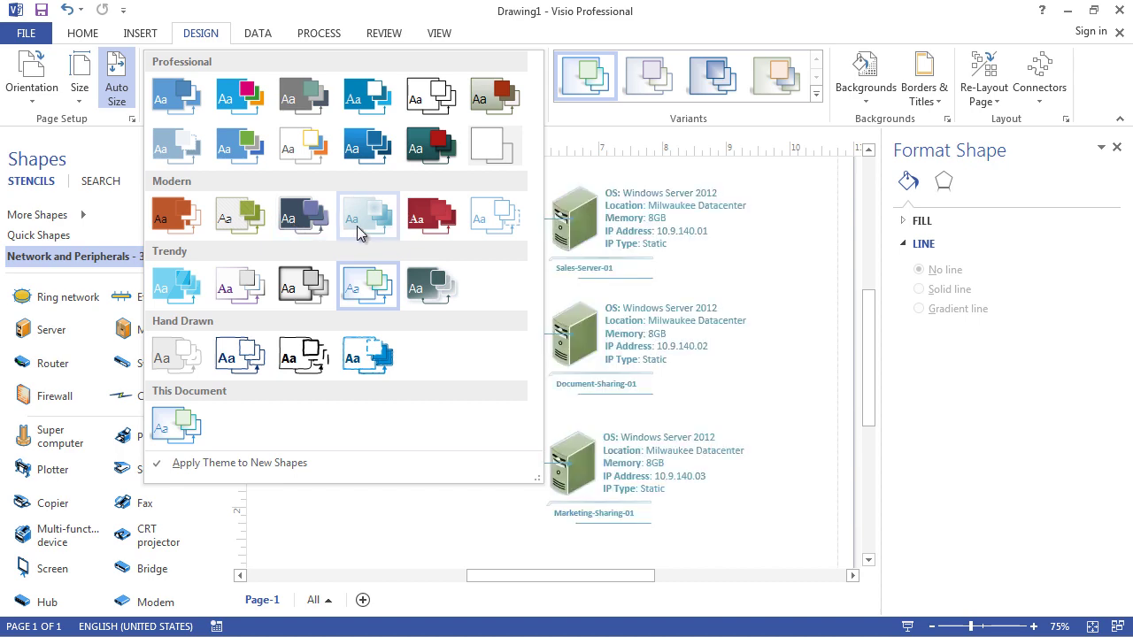
click(176, 218)
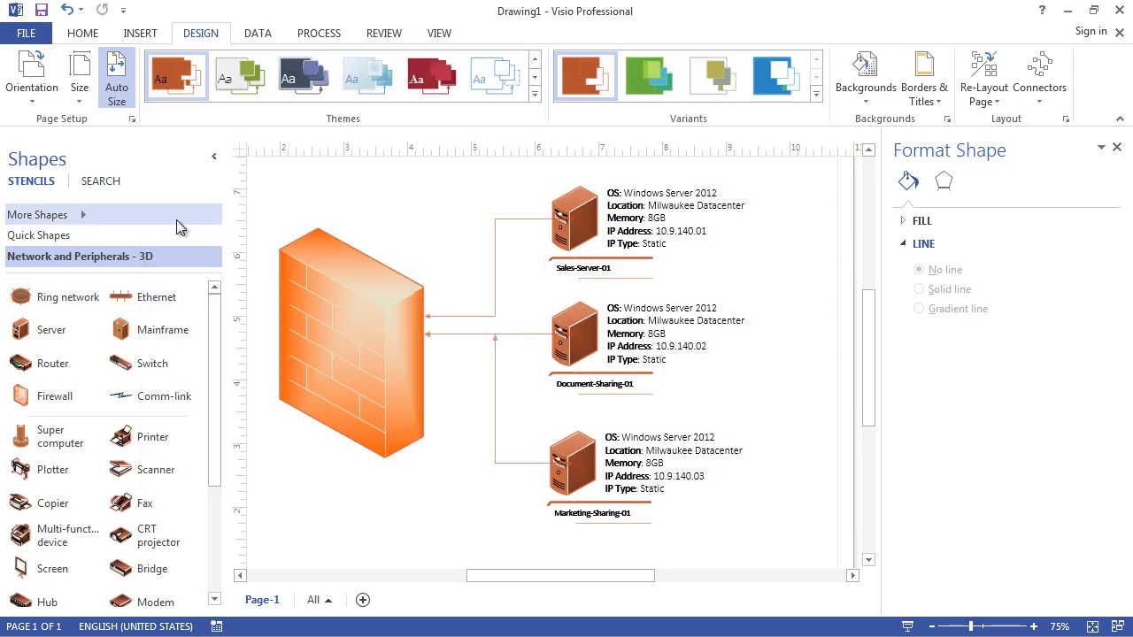
Apply the Lines colour variant, turning the servers and connectors light blue.
click(817, 95)
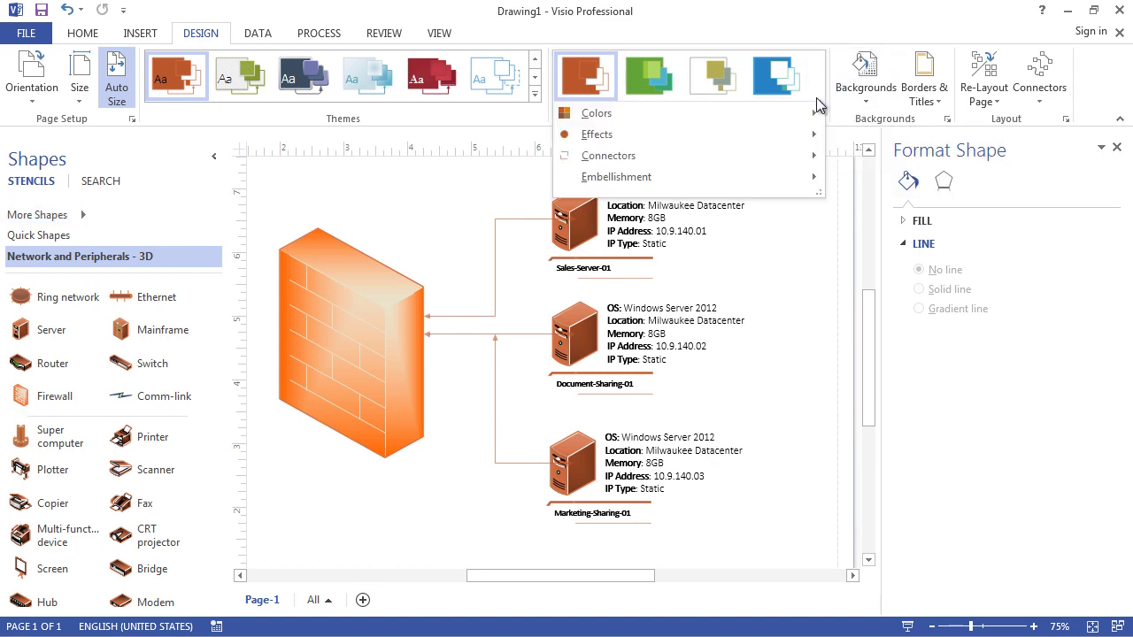
mouse_move(797, 117)
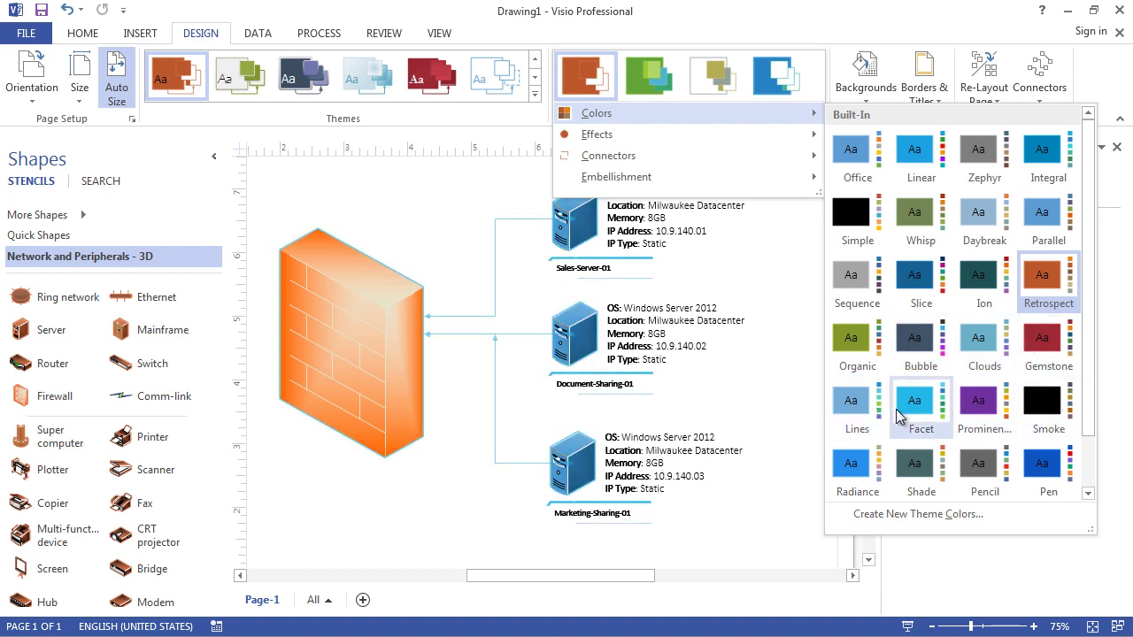
click(855, 413)
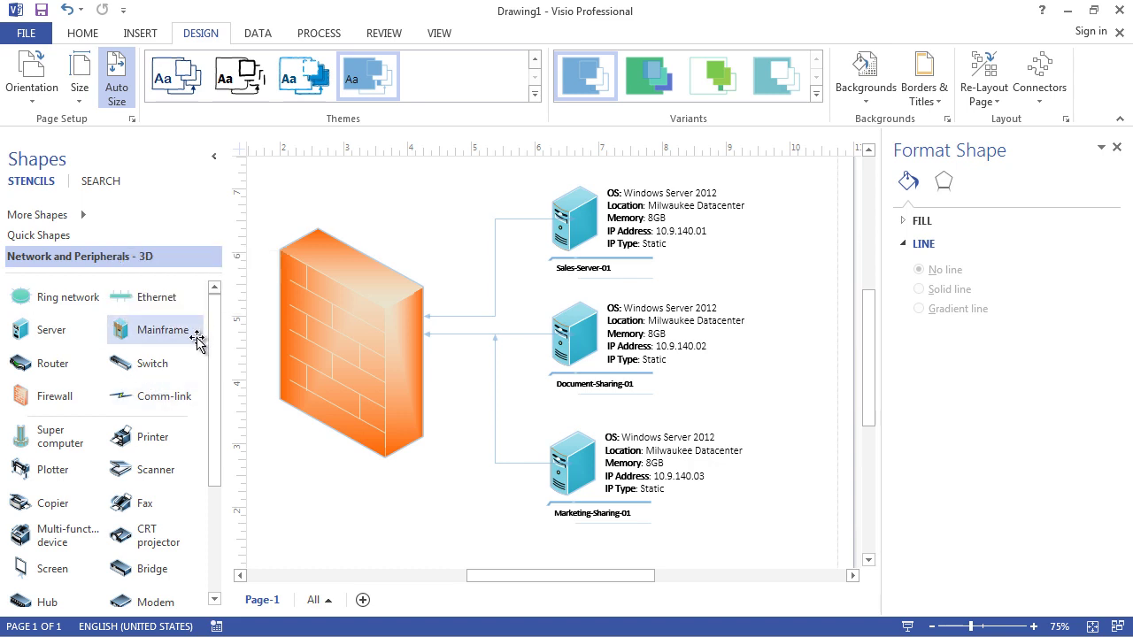
Add the world-map background, which creates the VBackground-1 background page.
click(867, 104)
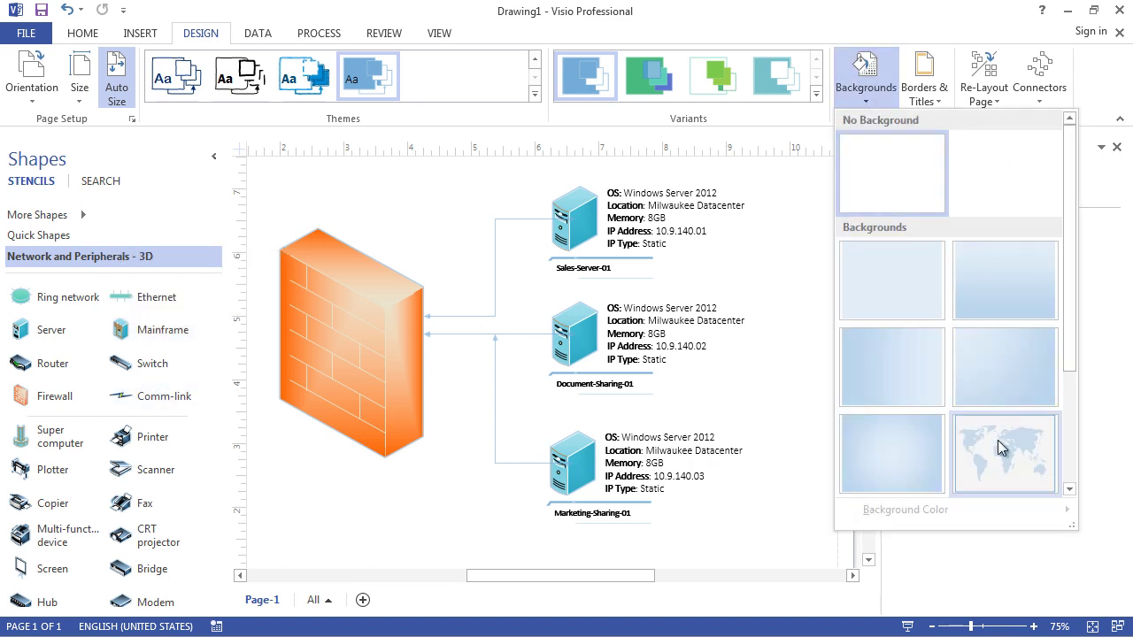
click(1005, 456)
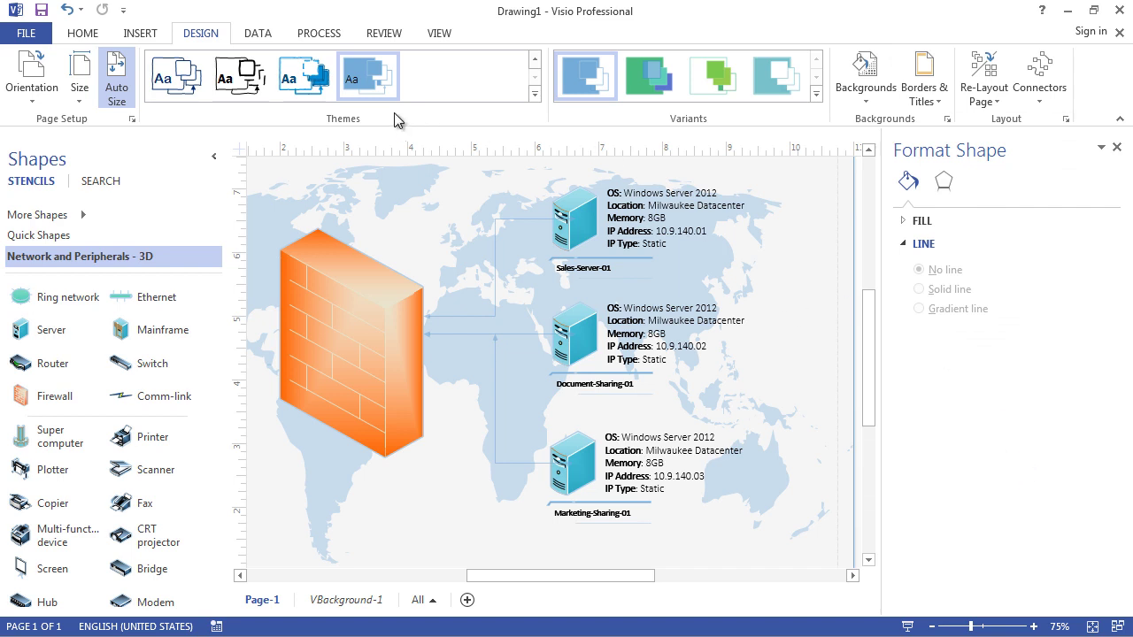
click(816, 93)
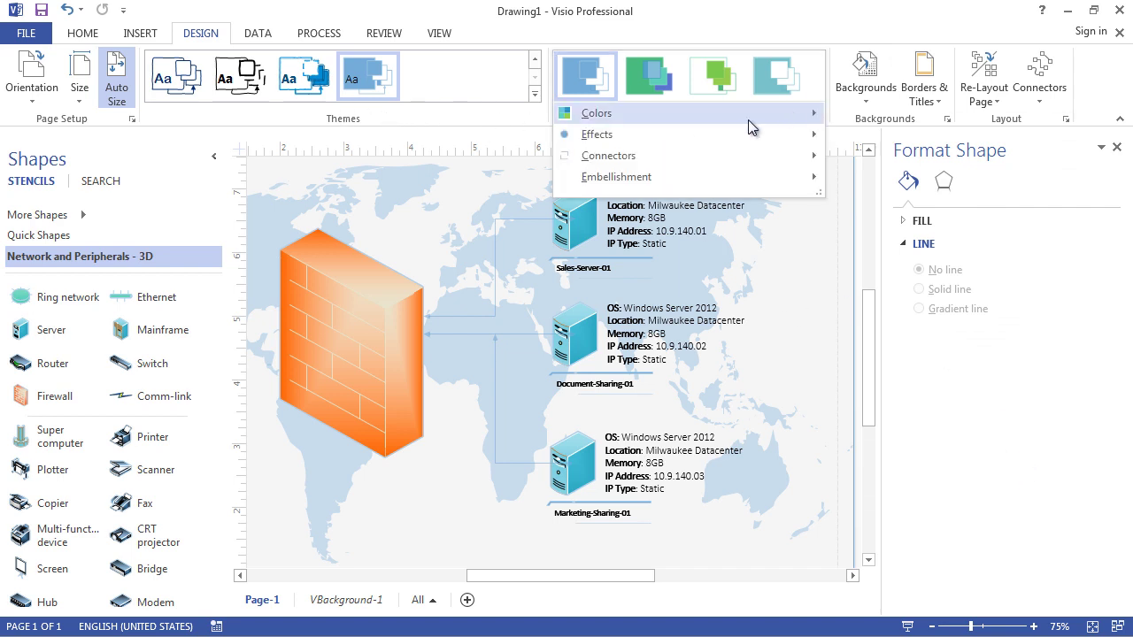
Switch the colour variant to Whisp for tan servers, red underlines and a grey-green map.
mouse_move(745, 120)
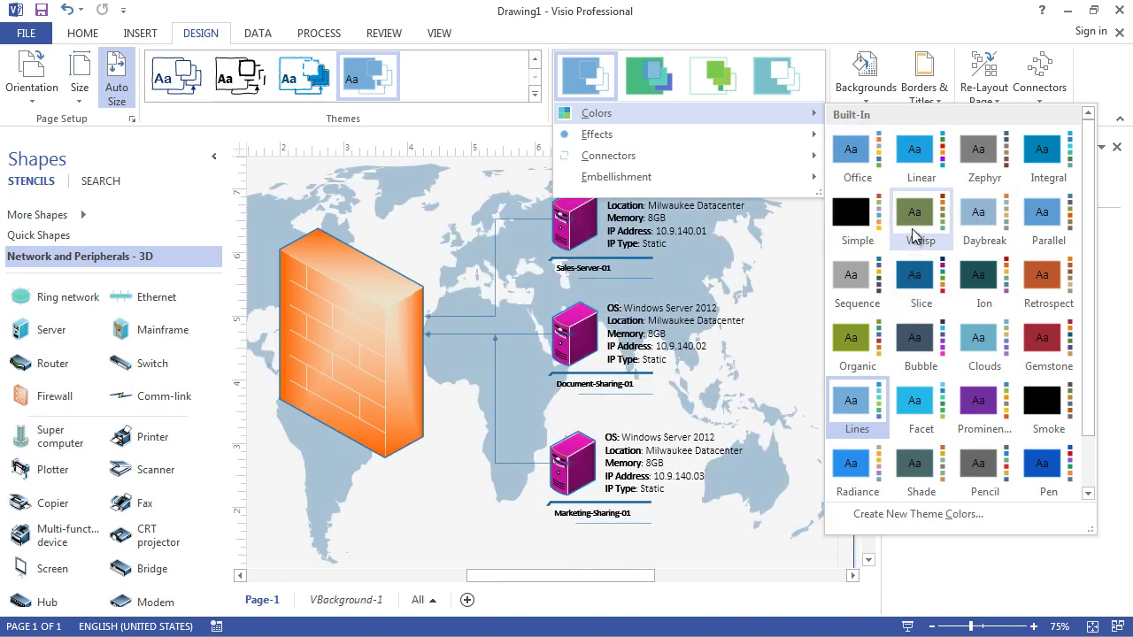
click(914, 233)
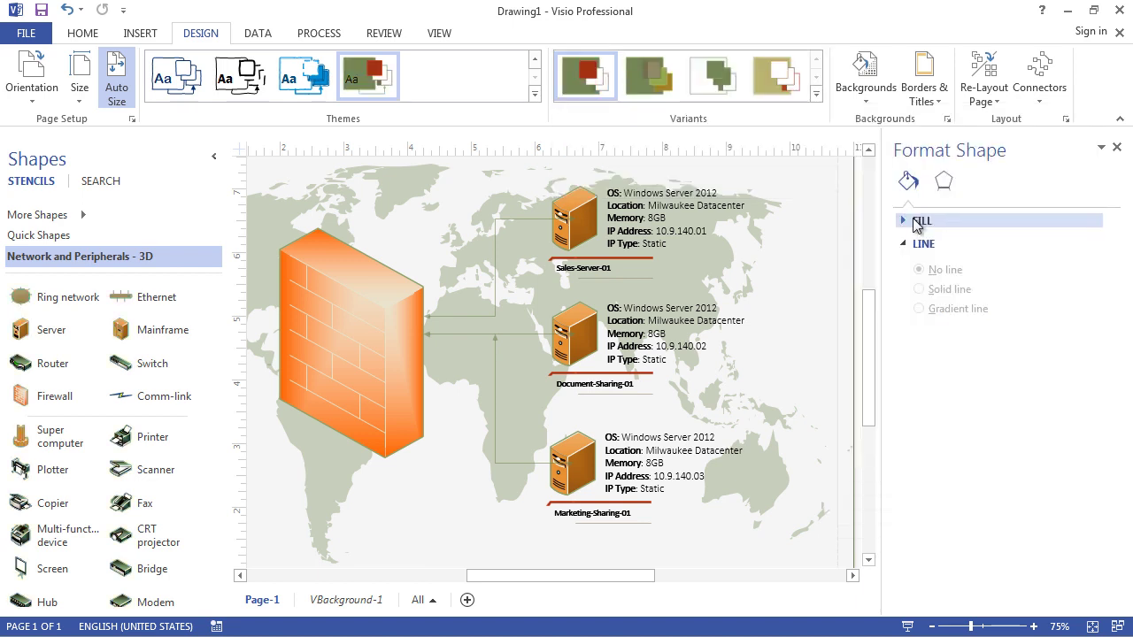